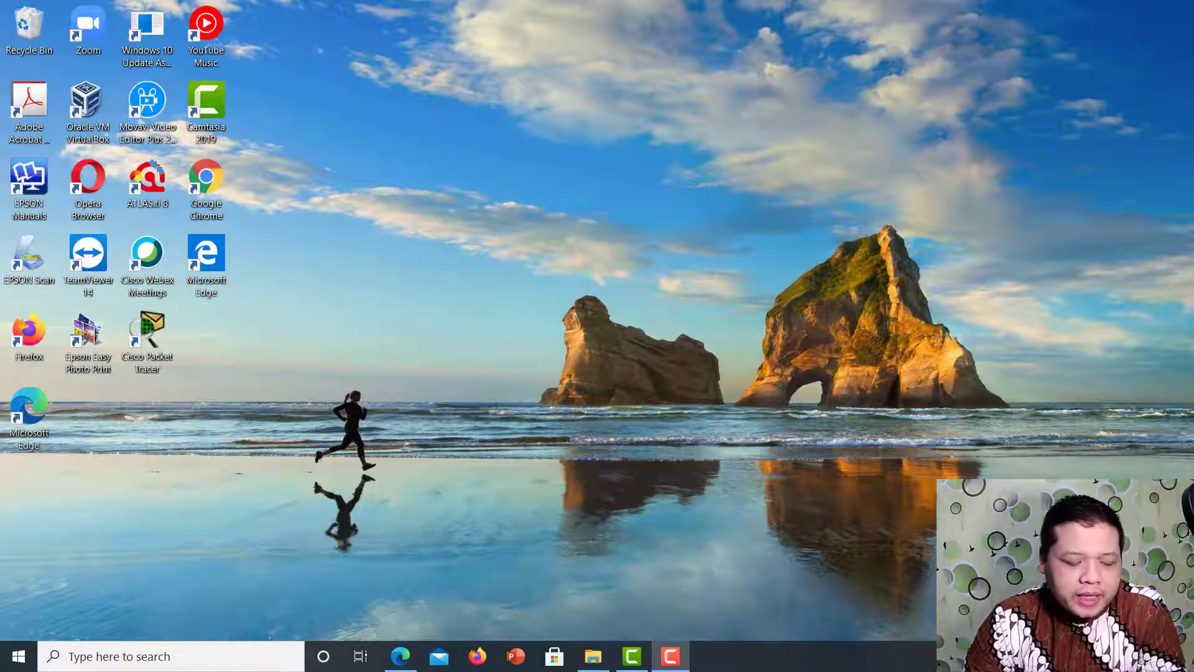
Open the Downloads folder in File Explorer and run the Mendeley-Desktop-1.19.4-win32 installer.
left_click(593, 653)
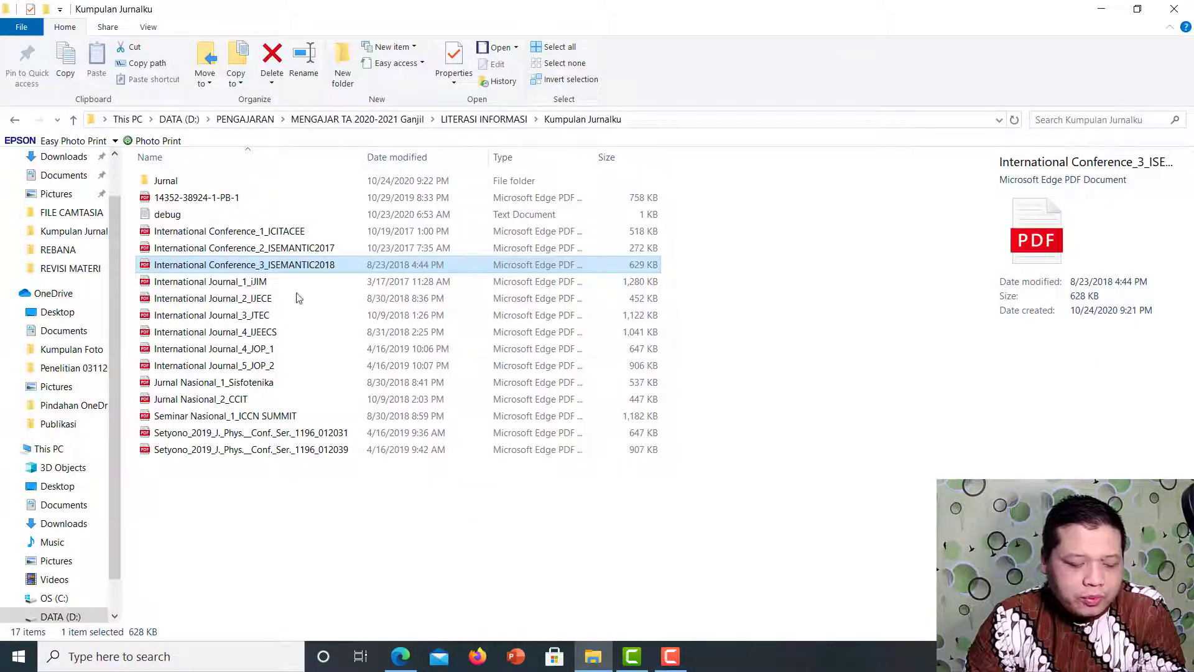
scroll(49, 232, "up", 1)
left_click(59, 209)
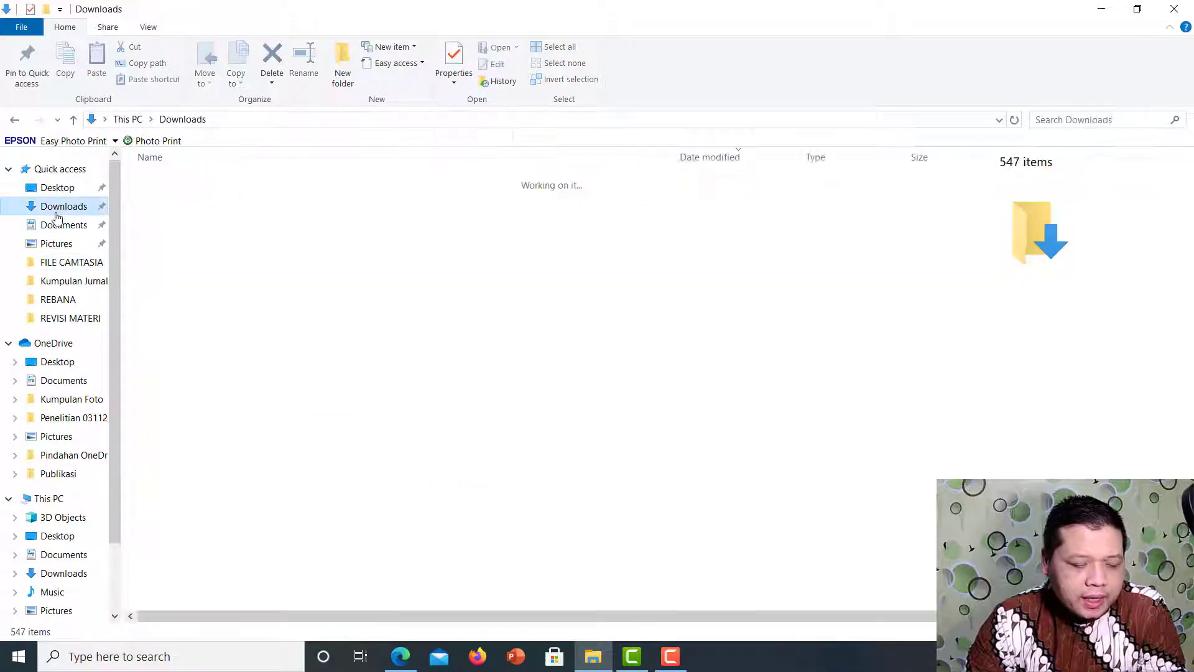
left_click(226, 205)
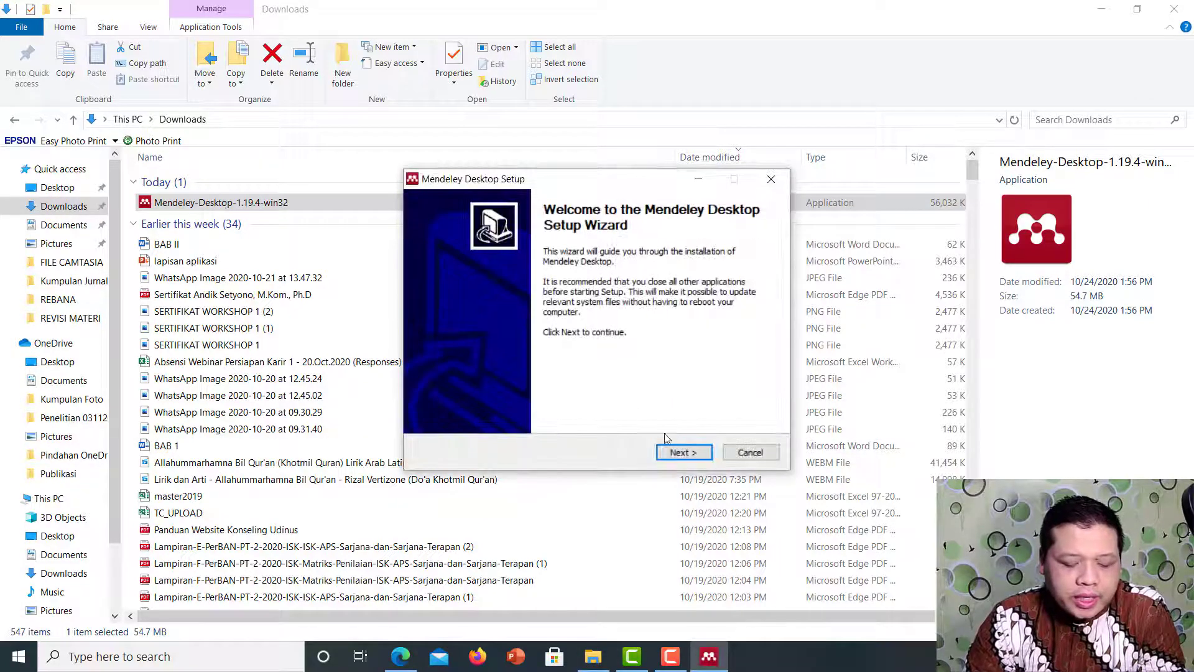
Install Mendeley Desktop, accepting the licence agreement and keeping the default Start Menu folder, and close the completed setup wizard.
left_click(681, 450)
left_click(680, 450)
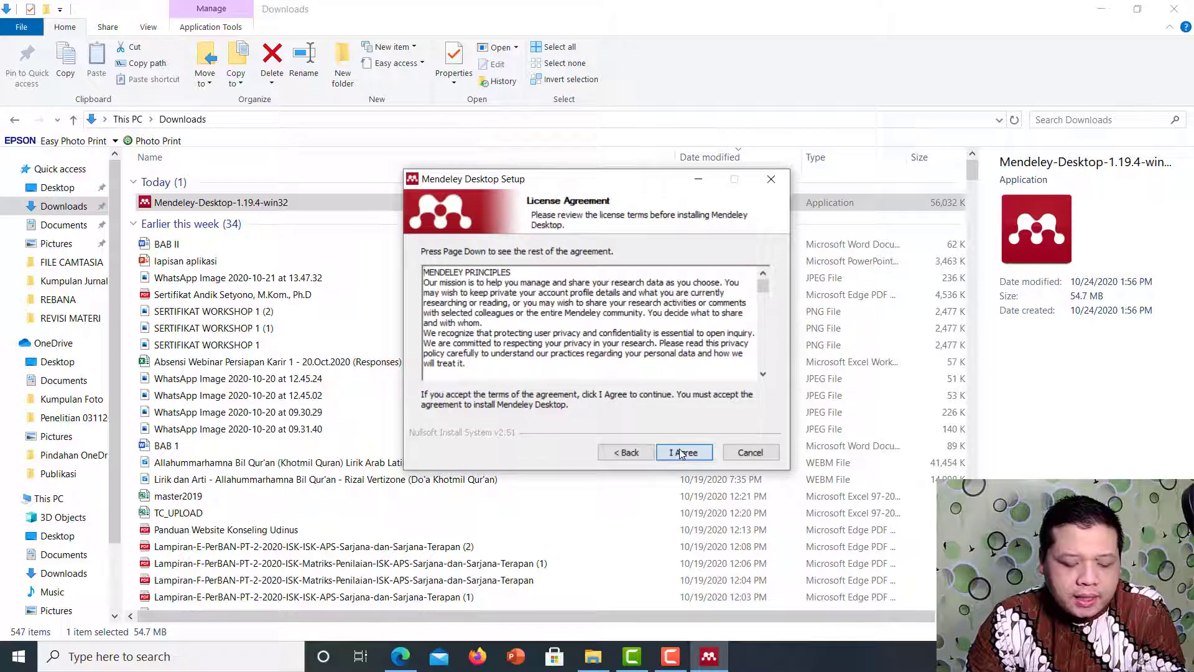
left_click(680, 450)
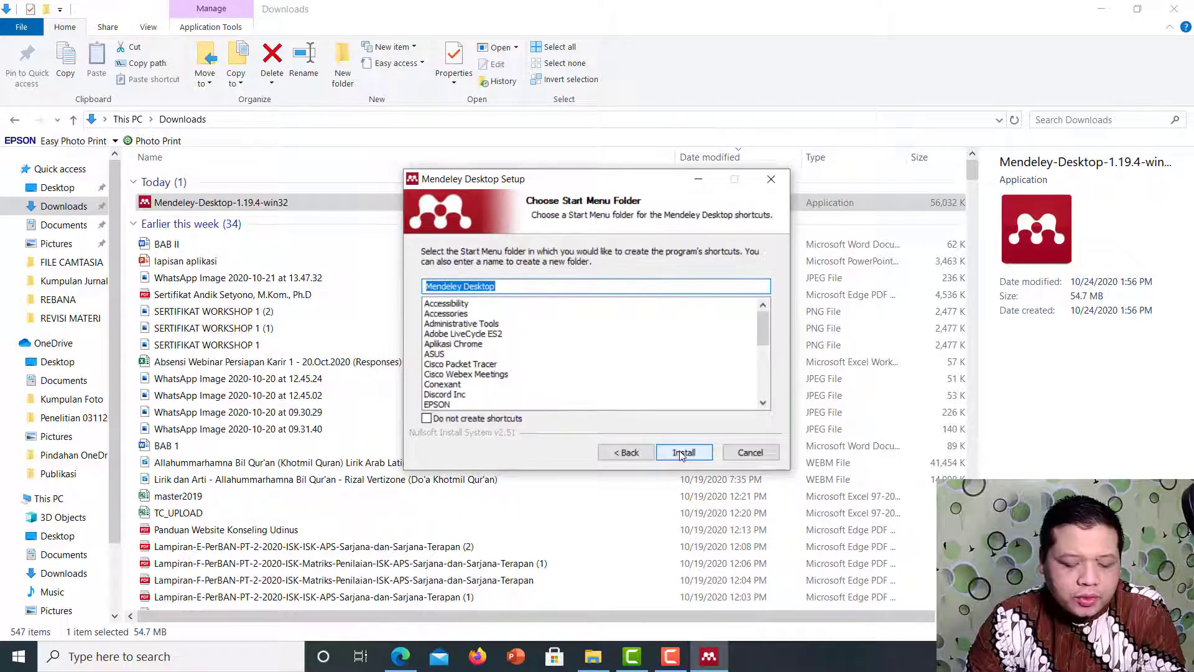
left_click(679, 450)
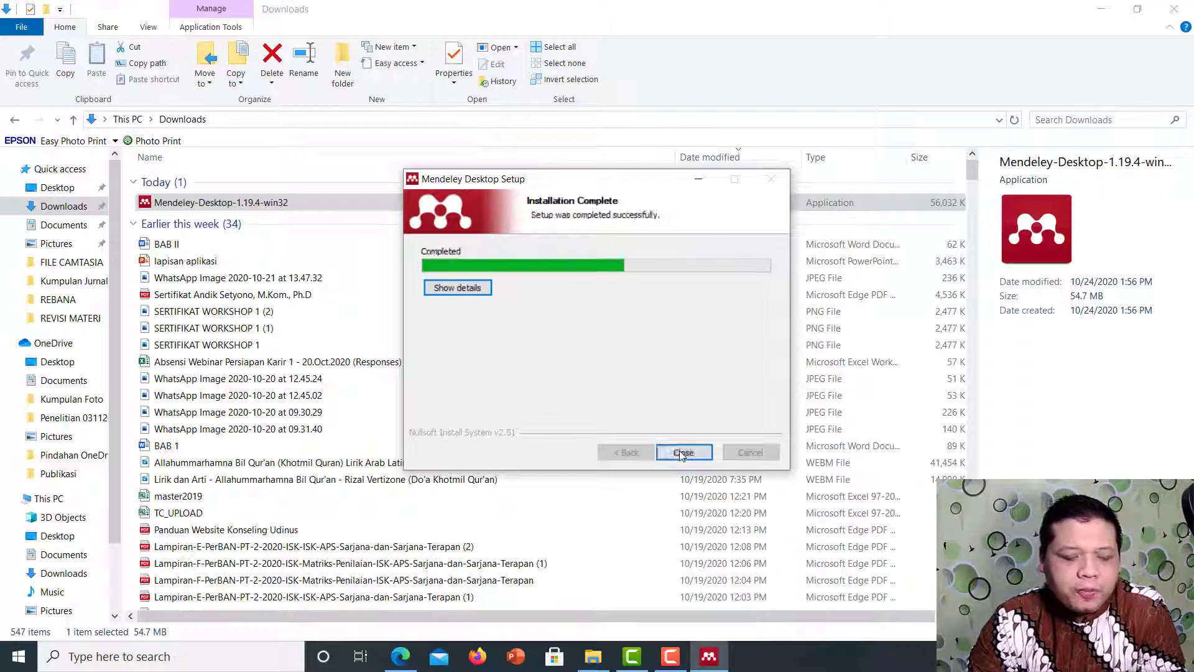
left_click(682, 452)
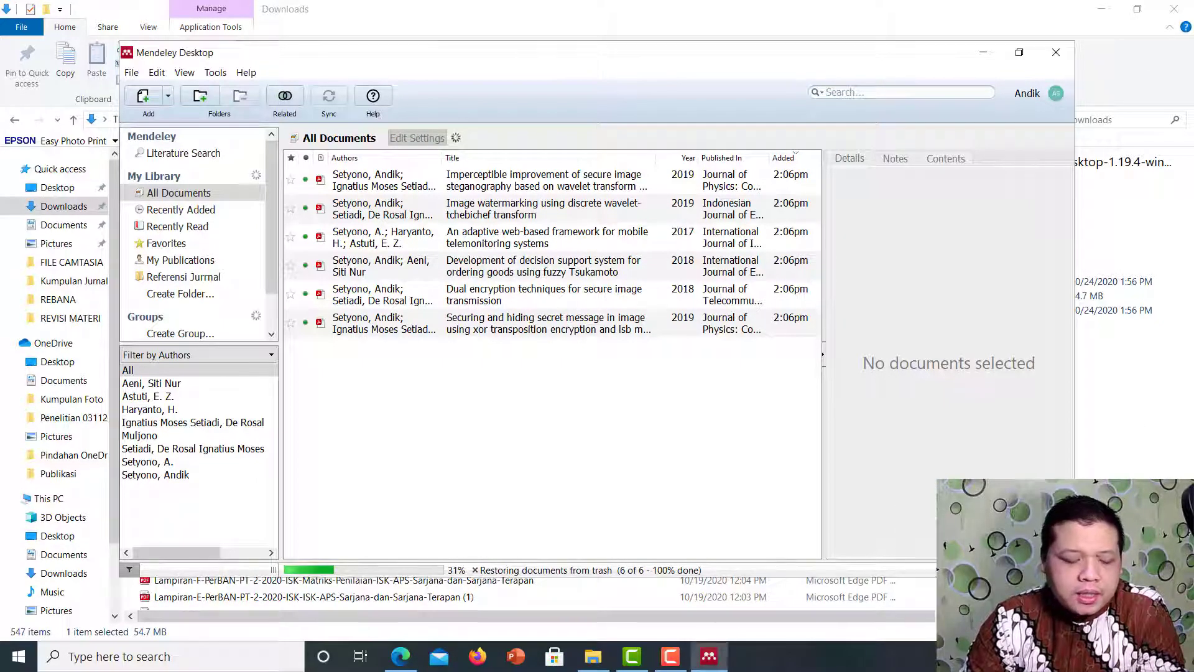
Maximize the Mendeley Desktop window and delete all six documents listed in All Documents.
left_click(1019, 53)
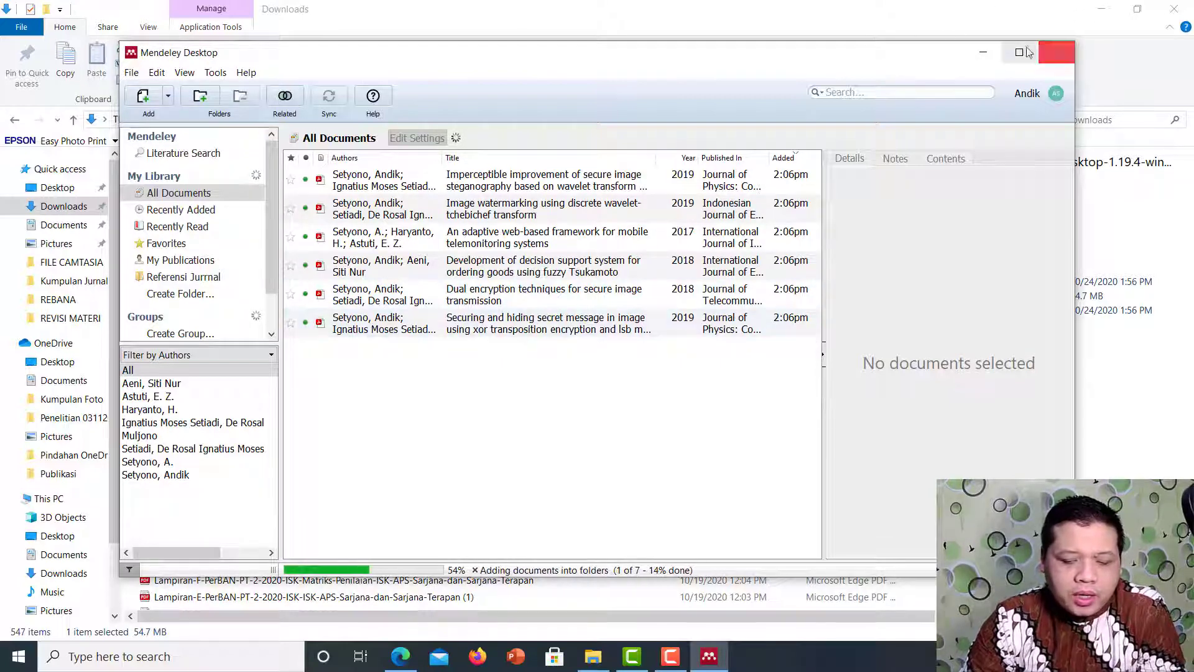
left_click(1019, 52)
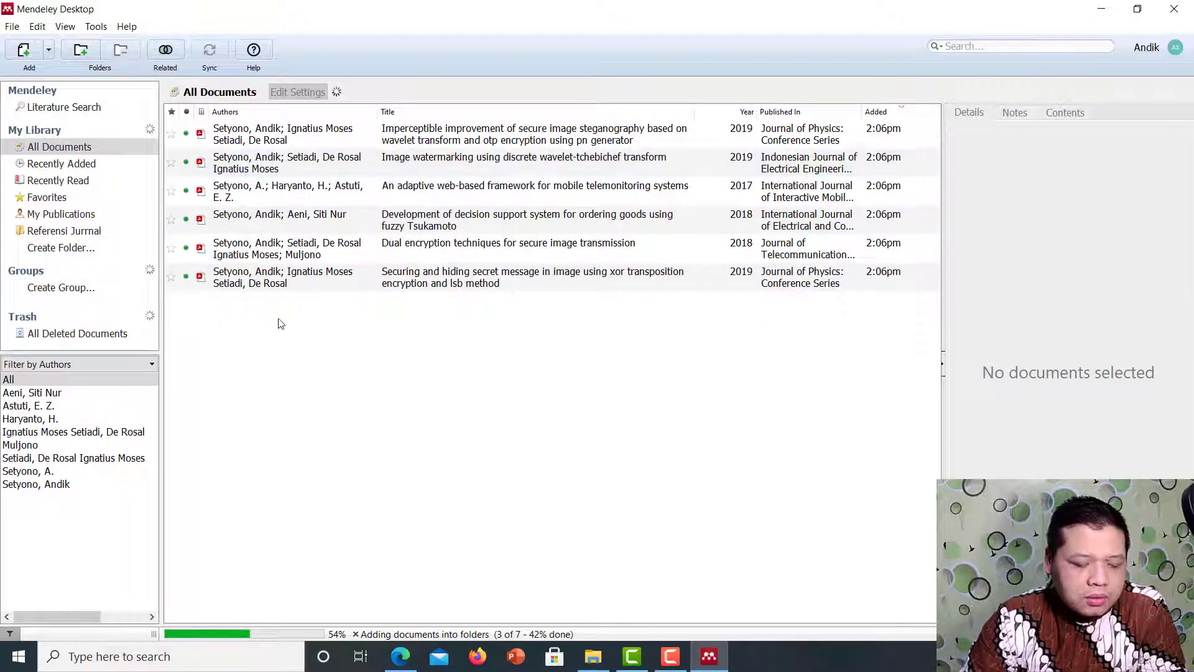
left_click(263, 136)
left_click(268, 273, "shift")
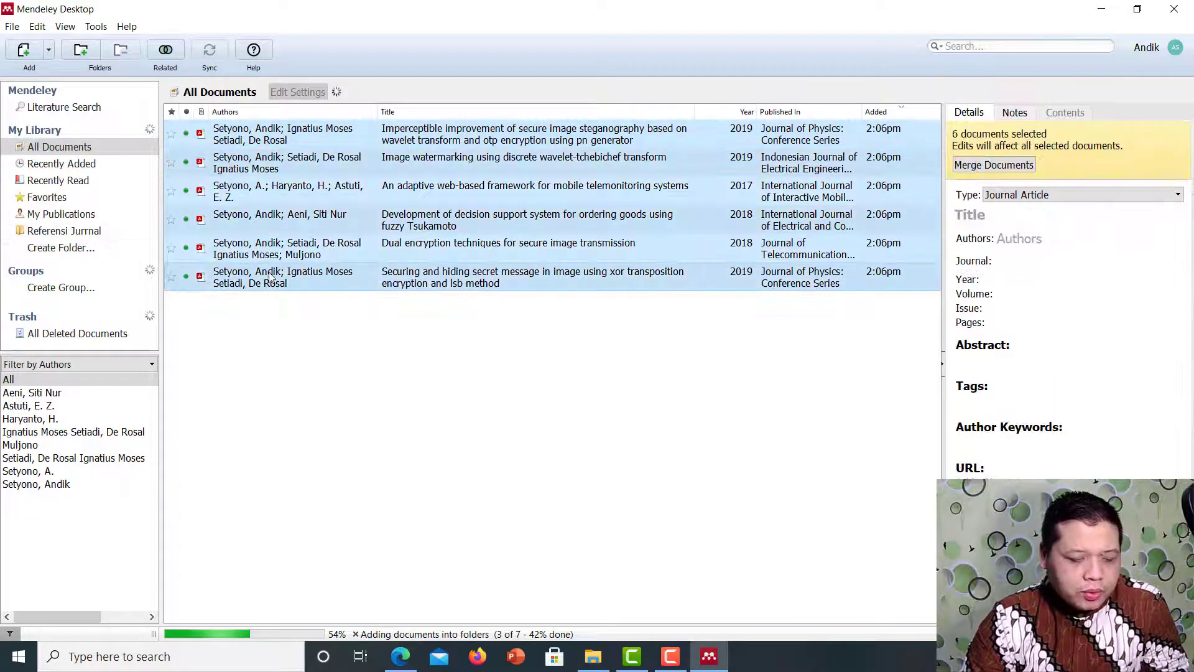
right_click(282, 278)
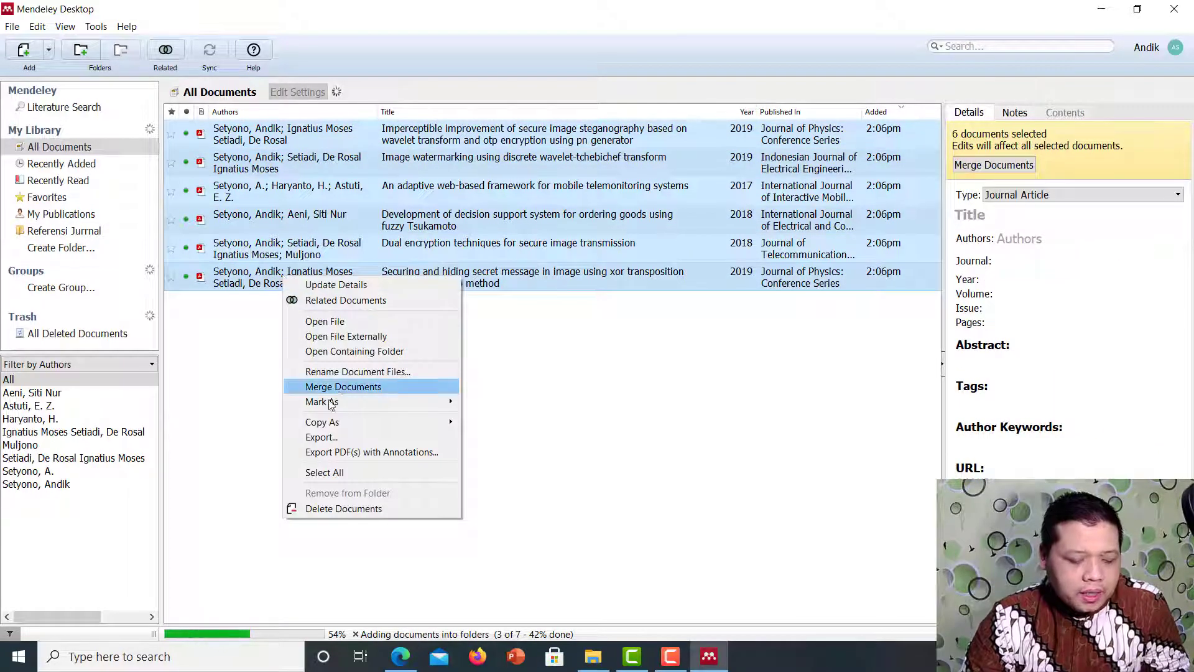
left_click(330, 509)
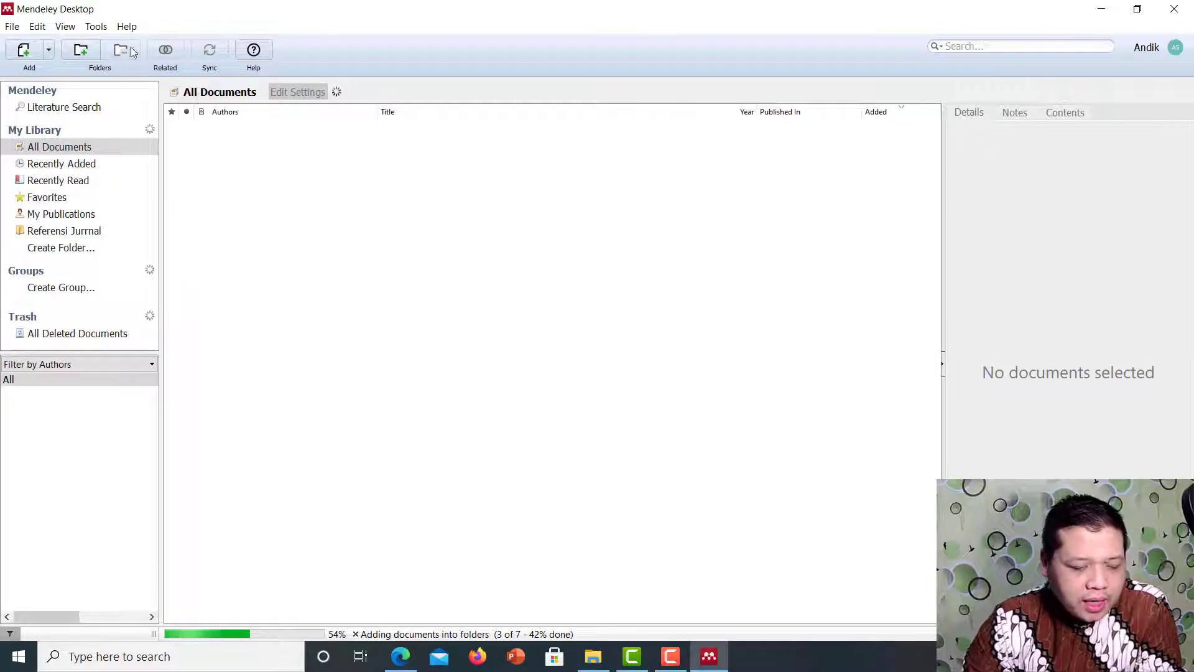
Switch to Word, create a blank document to examine its References commands before the plugin is installed, and close Word.
left_click(96, 26)
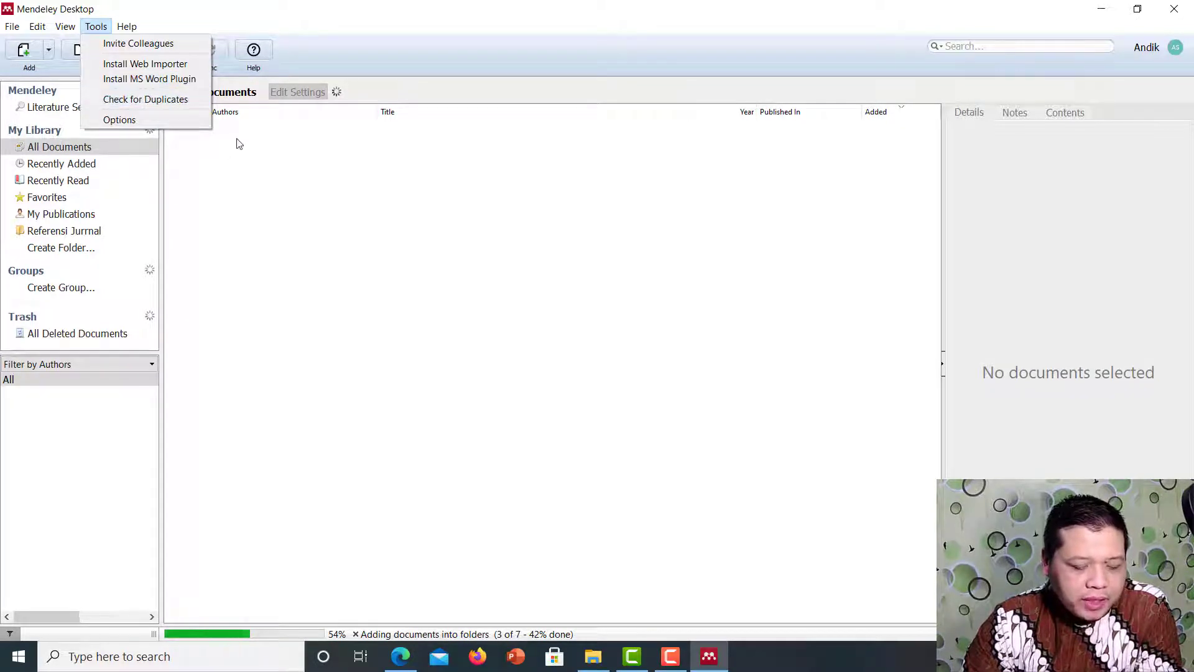
left_click(19, 656)
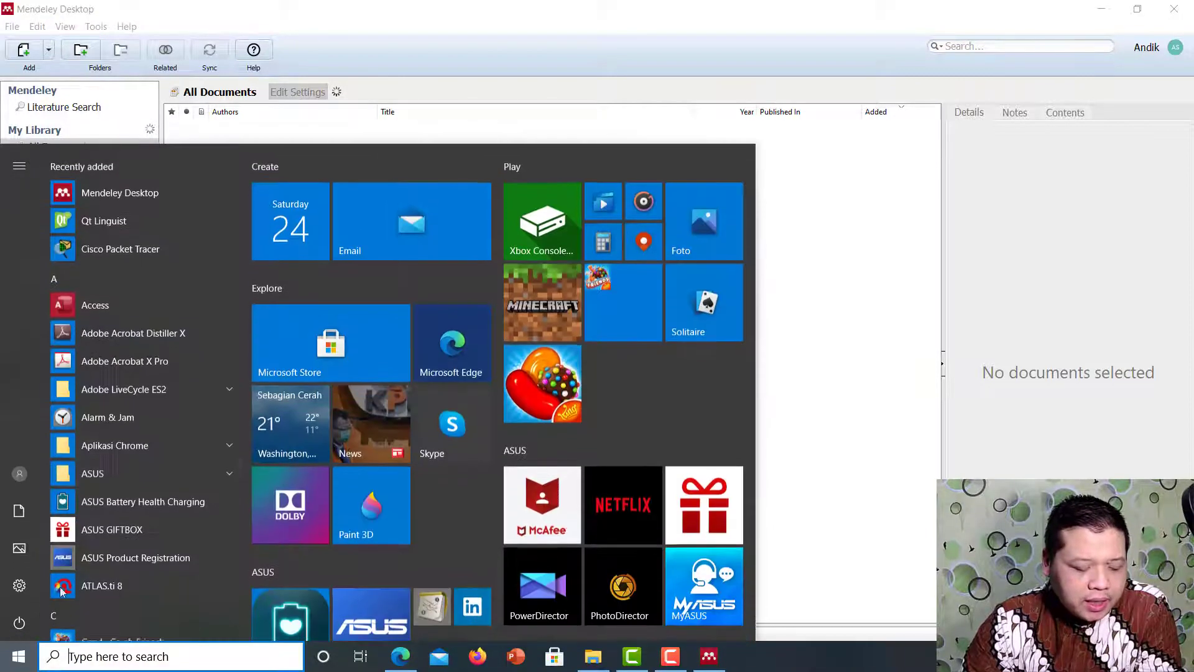
scroll(155, 460, "down", 20)
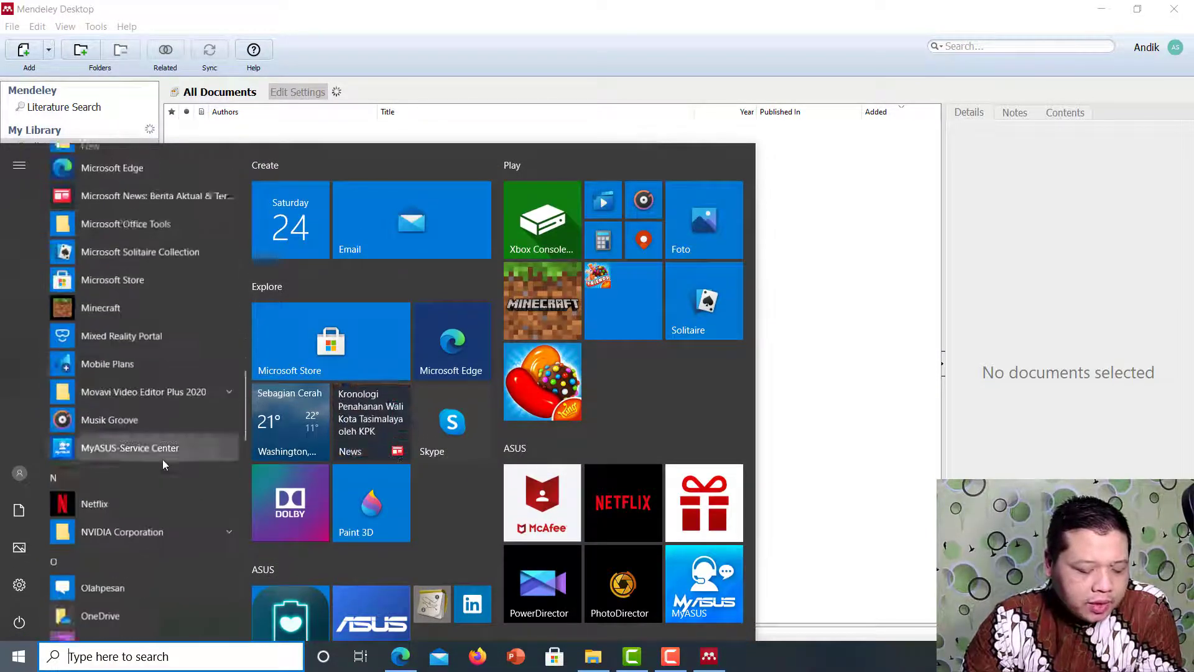
scroll(163, 458, "down", 15)
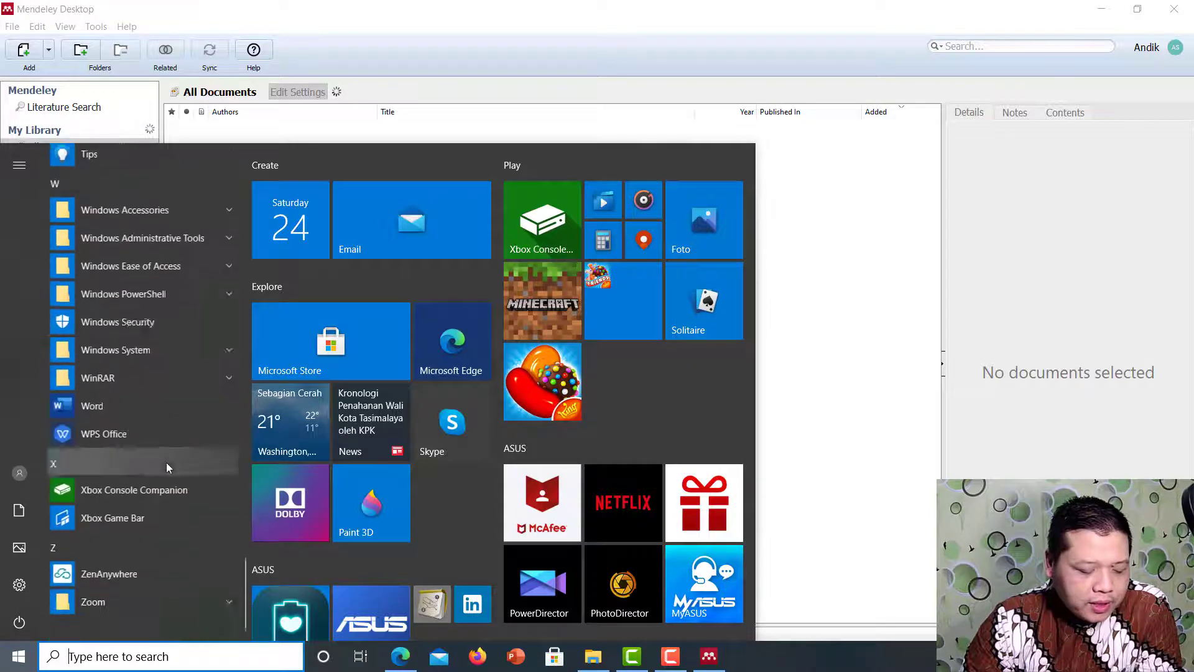
scroll(166, 461, "up", 1)
left_click(102, 459)
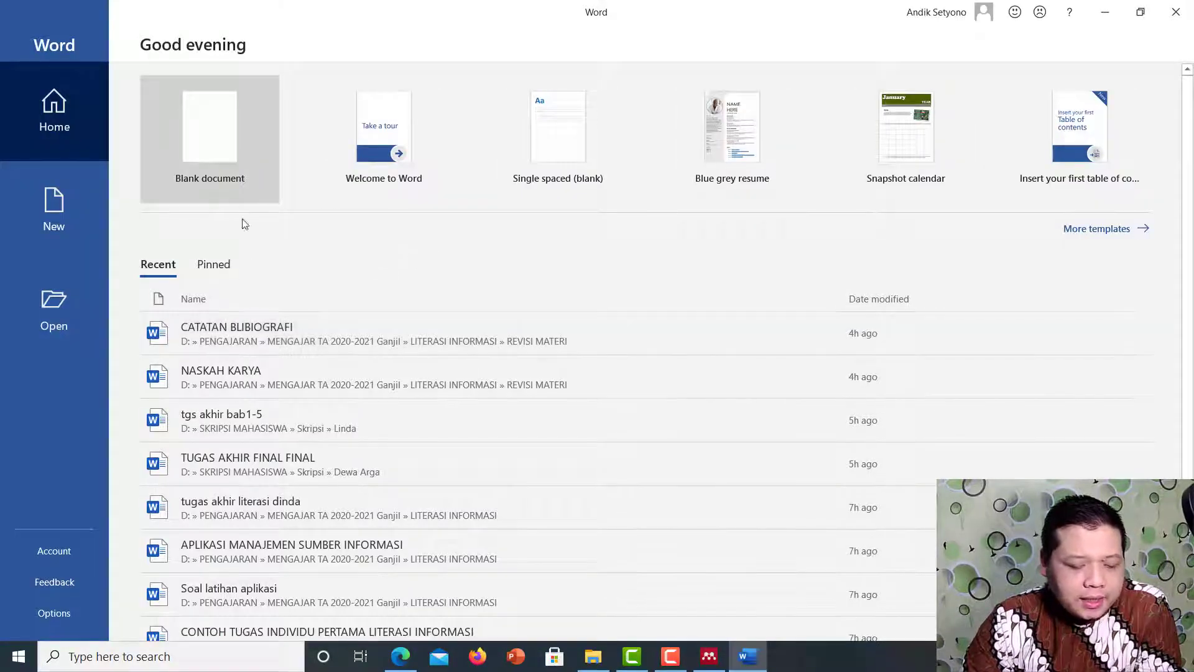
left_click(225, 163)
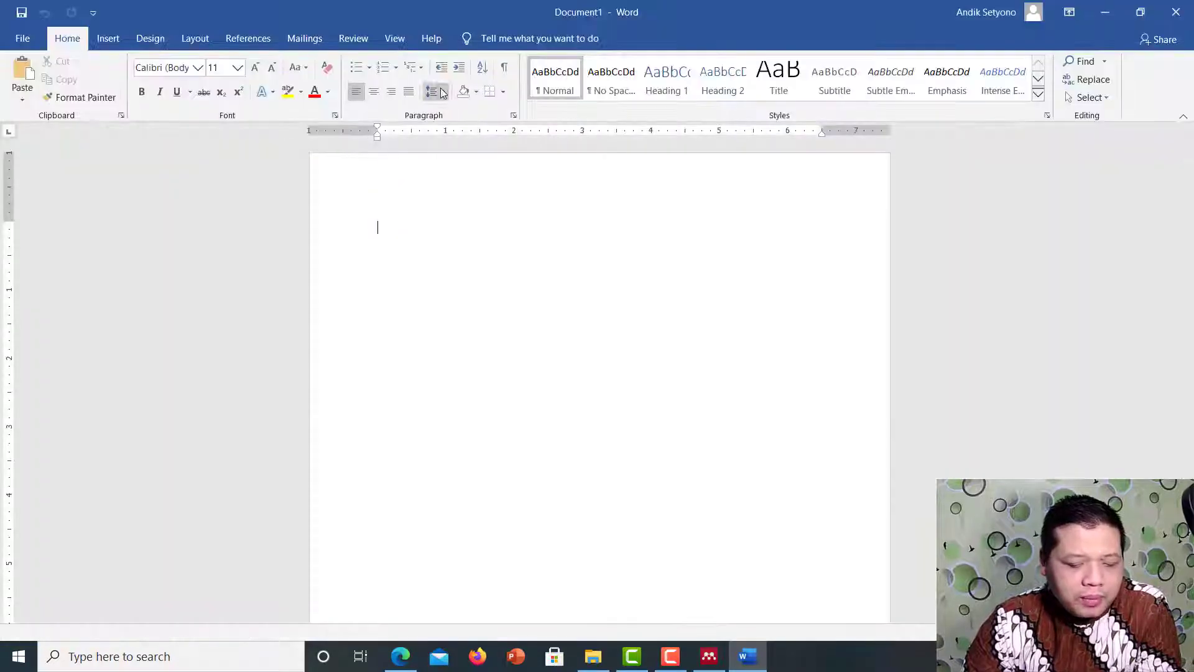
left_click(248, 39)
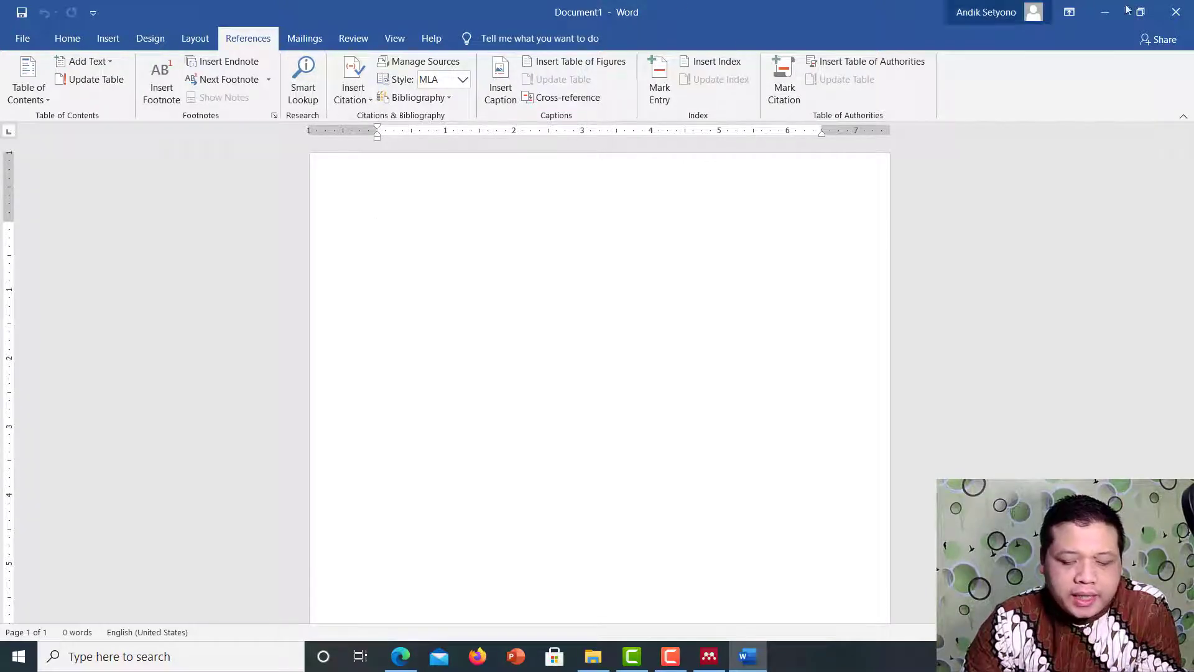
left_click(1177, 14)
left_click(1177, 13)
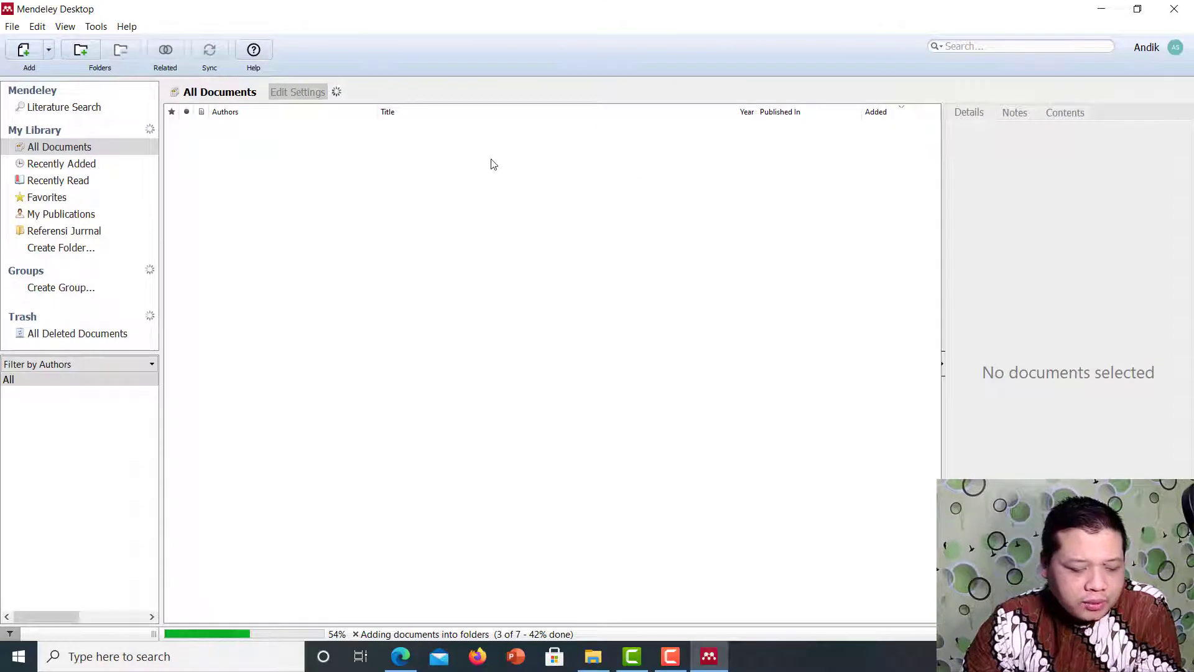
Install the MS Word citation plugin from Mendeley Desktop and dismiss the installation dialog.
left_click(96, 26)
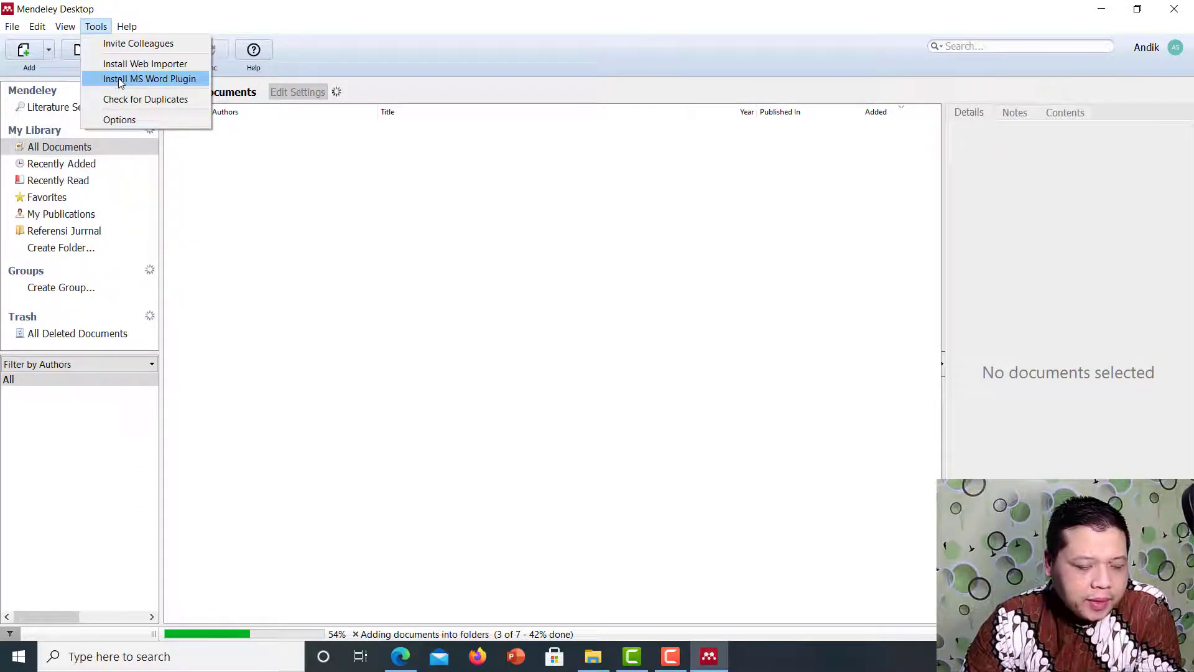
left_click(120, 83)
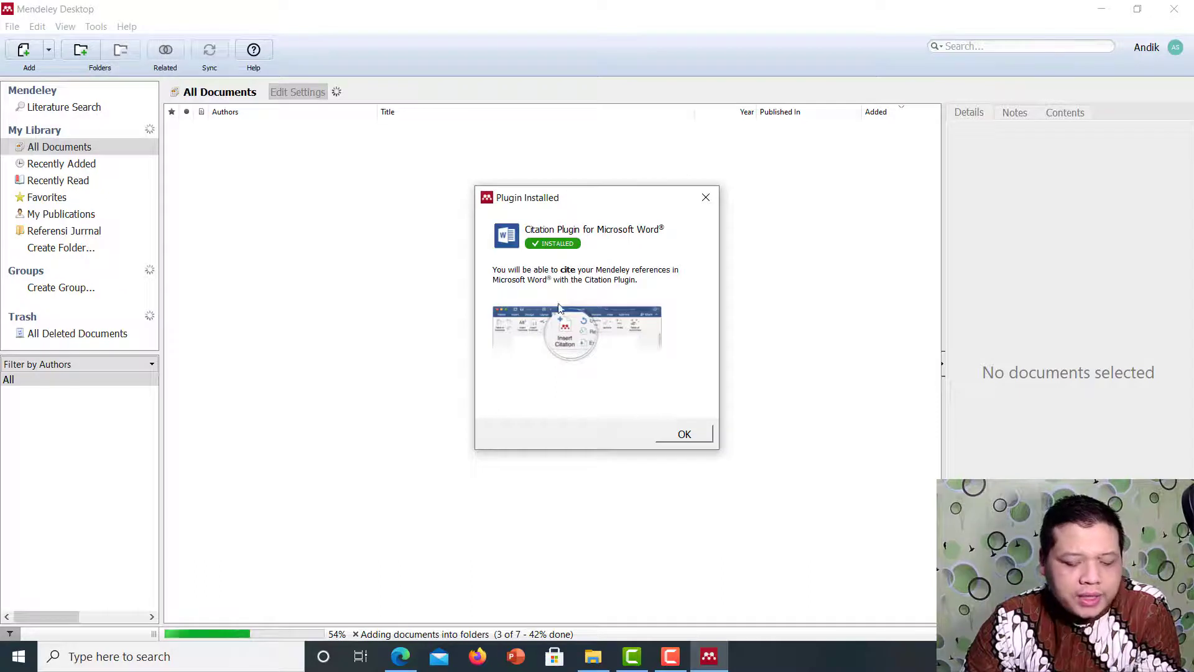
left_click(684, 435)
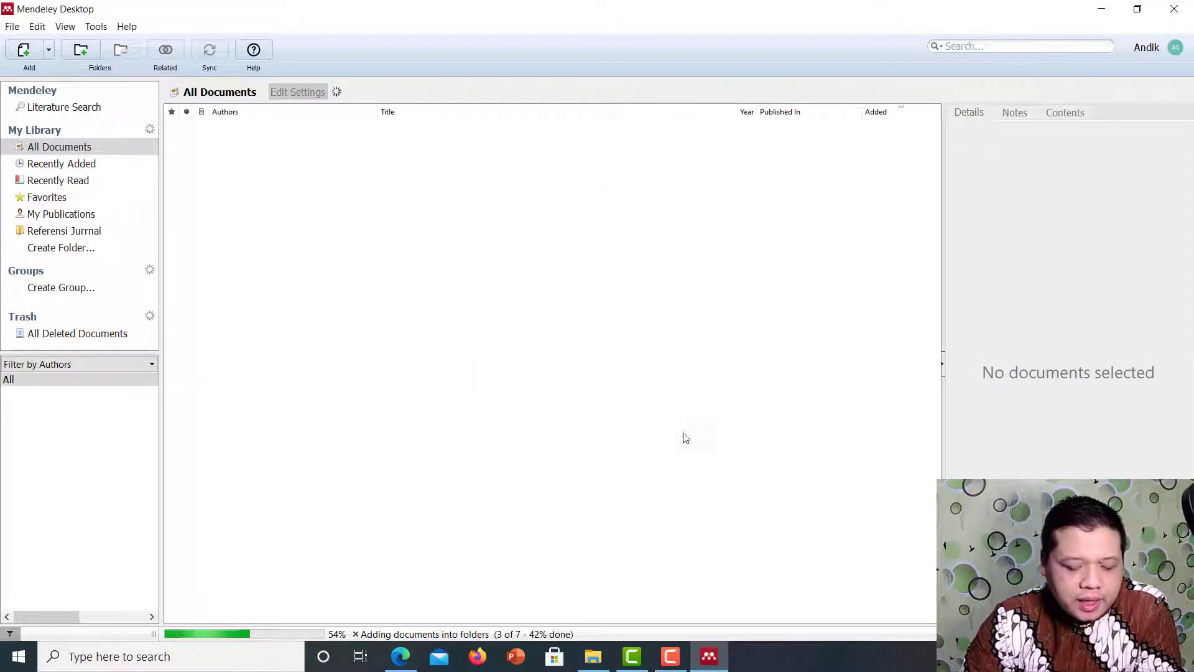
Switch to Word, create a blank document, display the References commands including Mendeley Cite-O-Matic, and minimize Word.
left_click(19, 656)
scroll(140, 419, "down", 10)
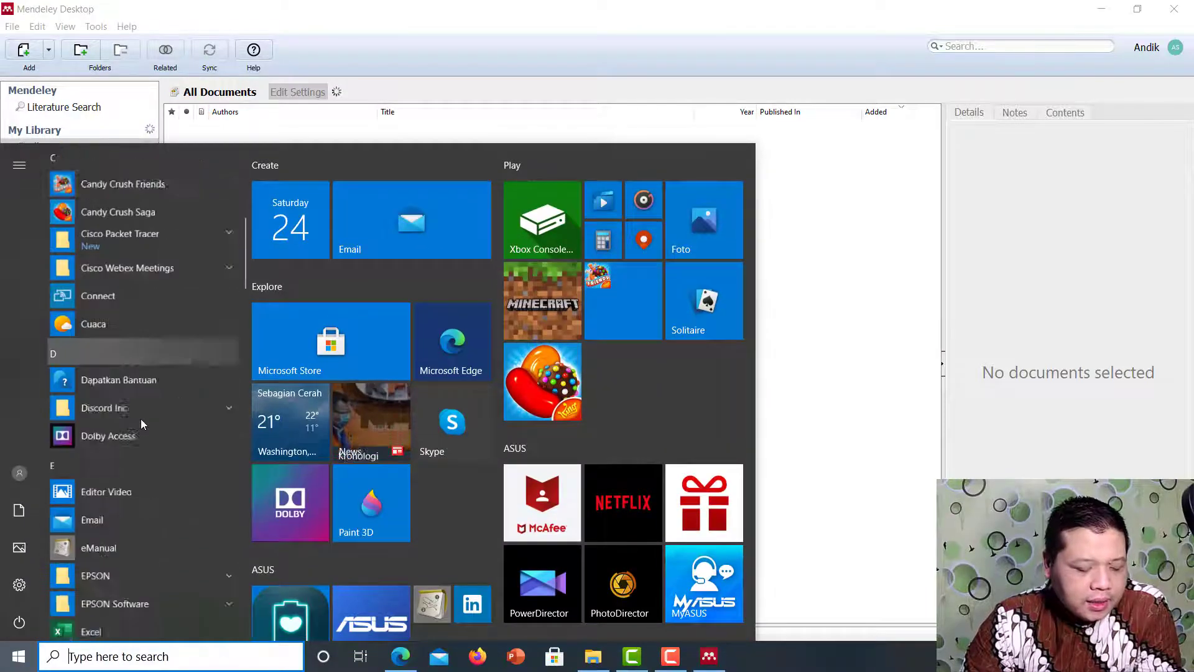
scroll(125, 424, "down", 8)
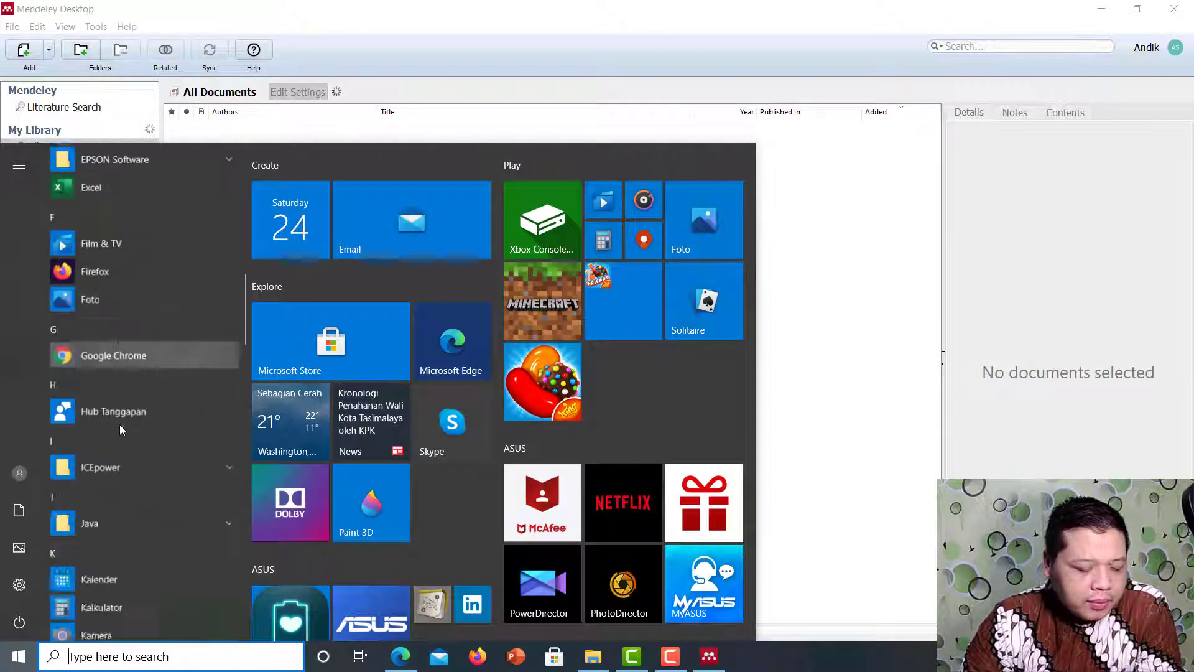
scroll(129, 423, "down", 9)
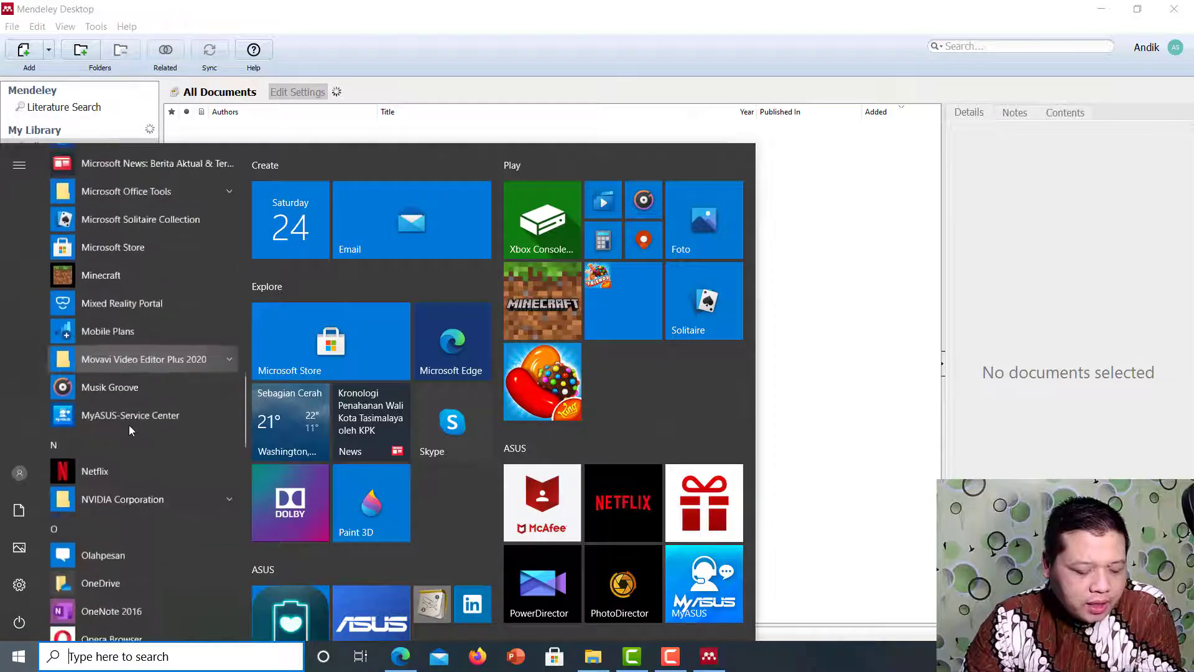
scroll(129, 424, "down", 10)
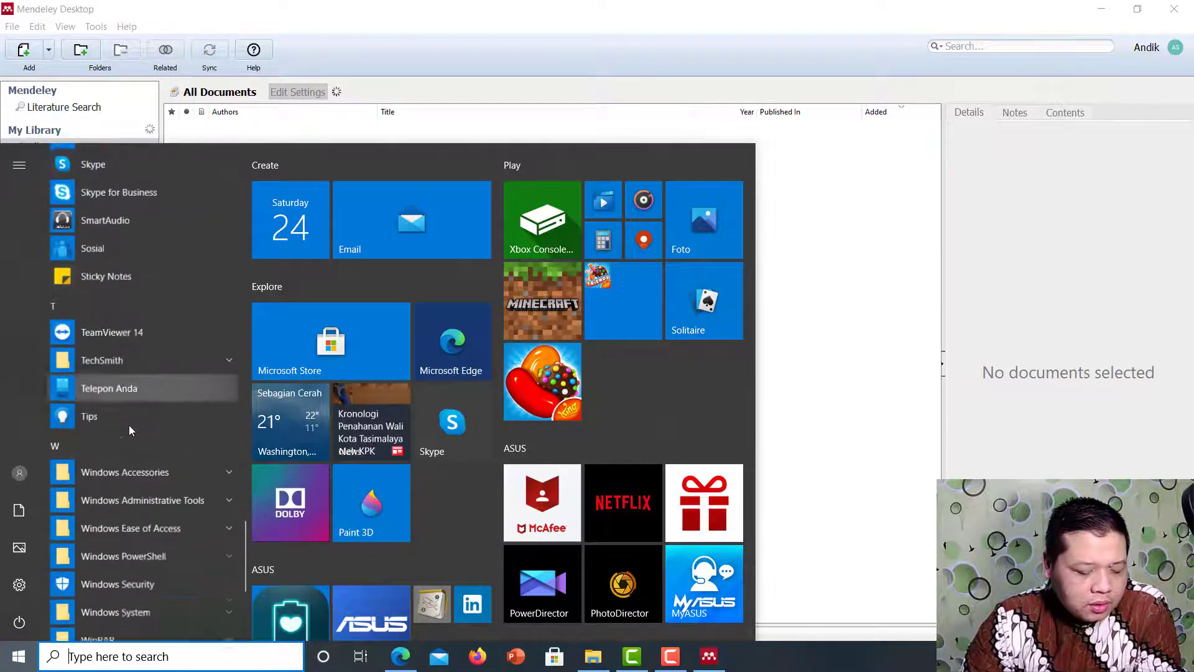
left_click(100, 407)
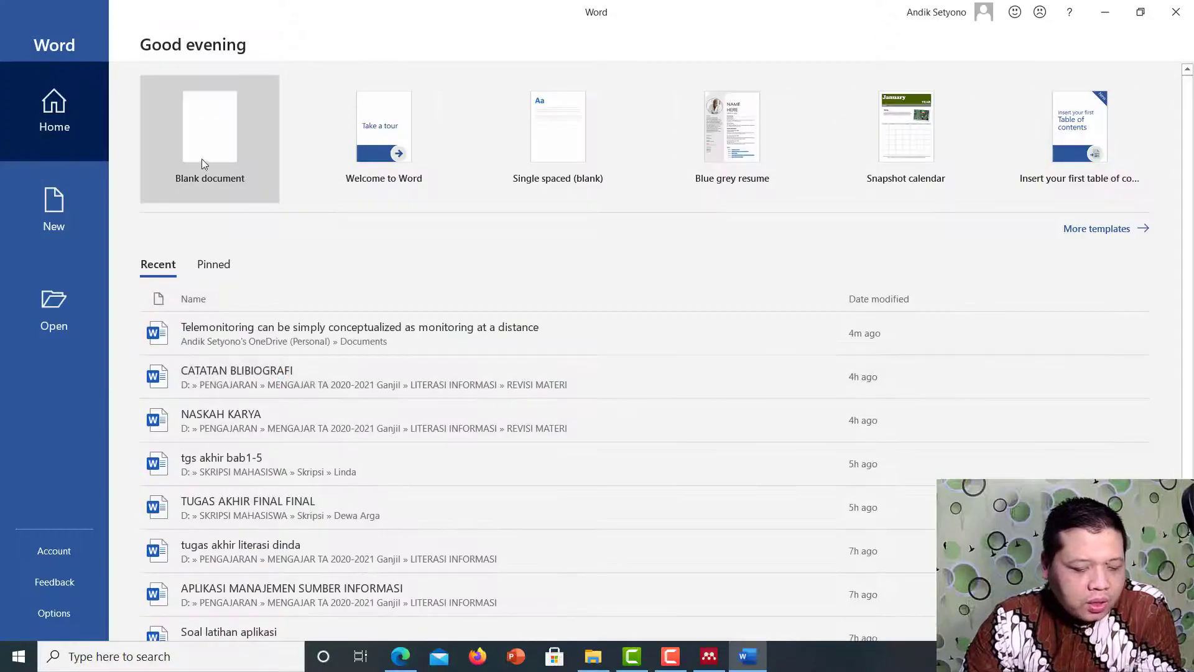
left_click(196, 138)
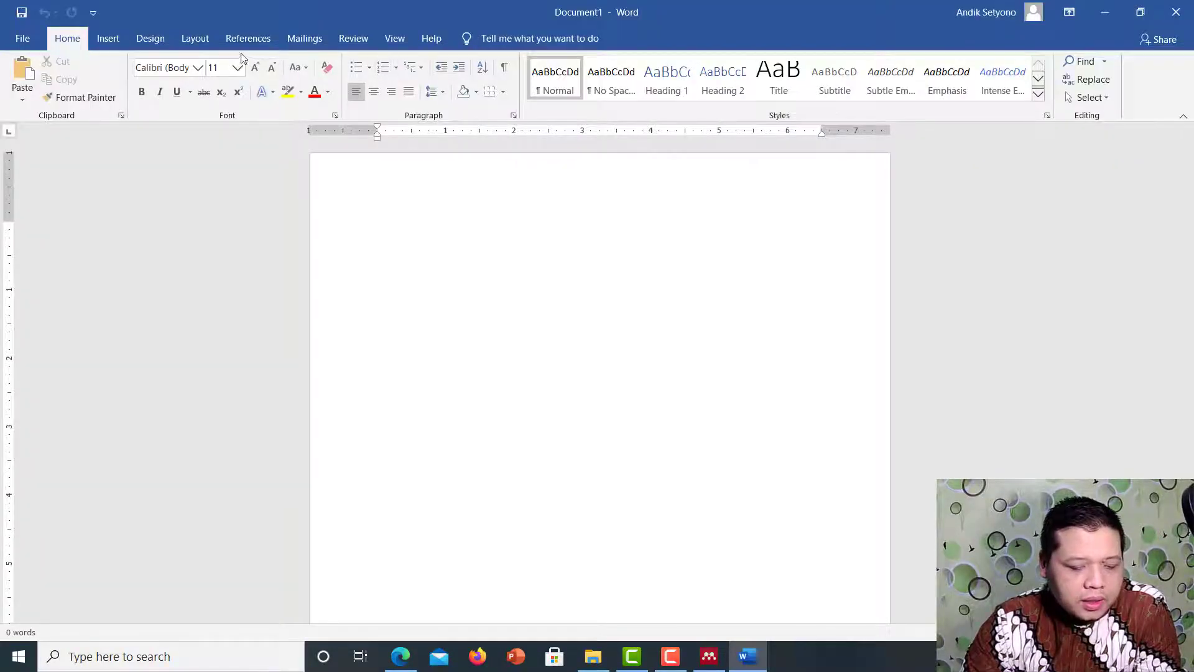
left_click(246, 39)
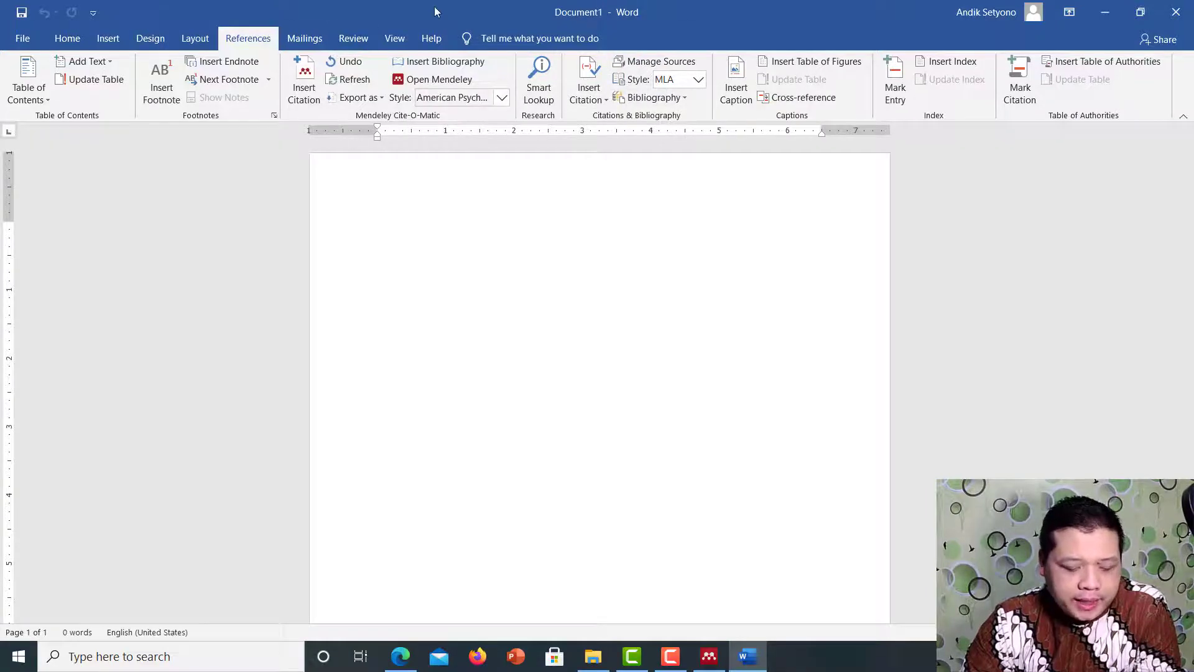
left_click(1104, 12)
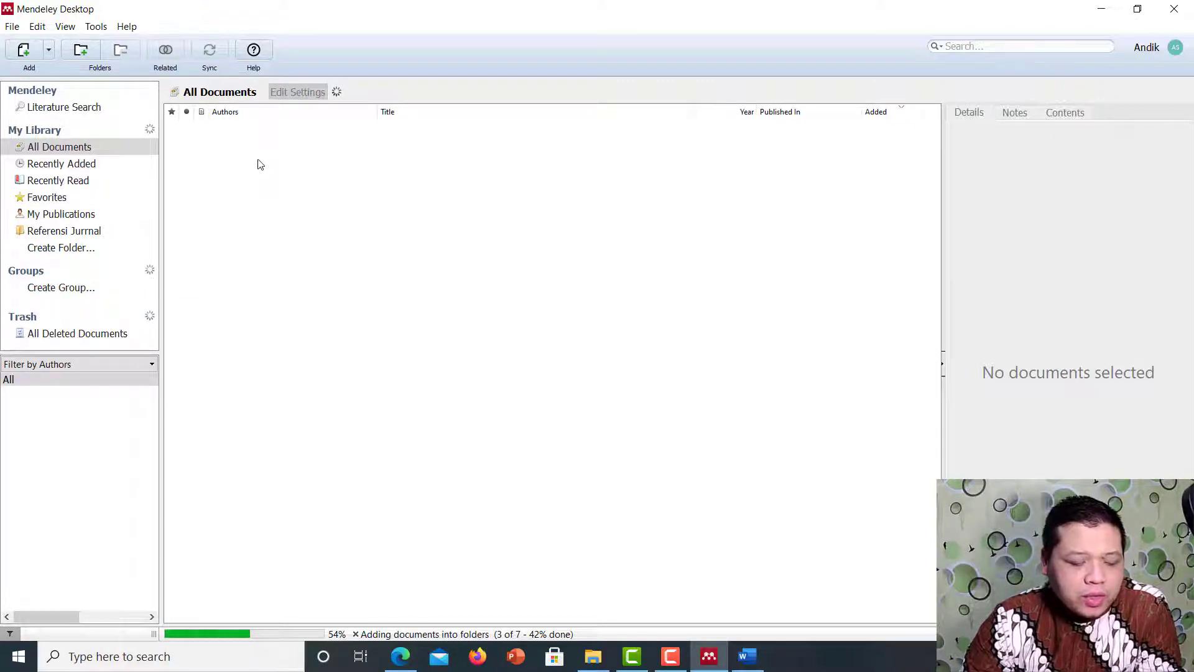
Create a new subfolder inside the Referensi Jurrnal folder of My Library.
left_click(89, 233)
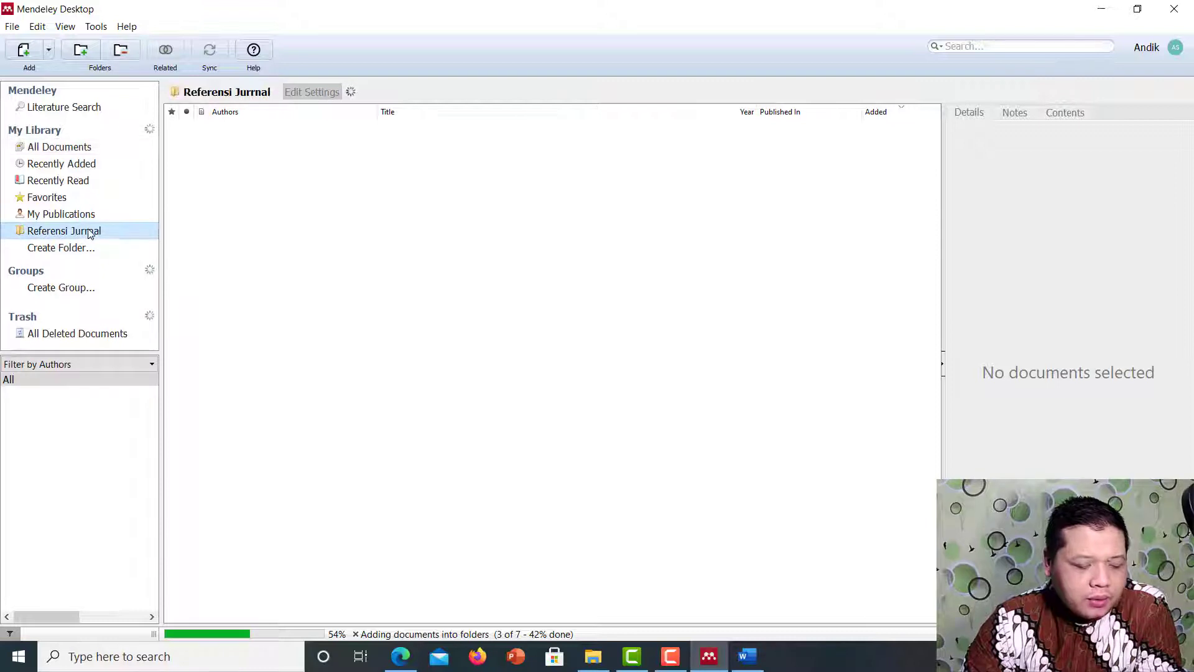
left_click(87, 240)
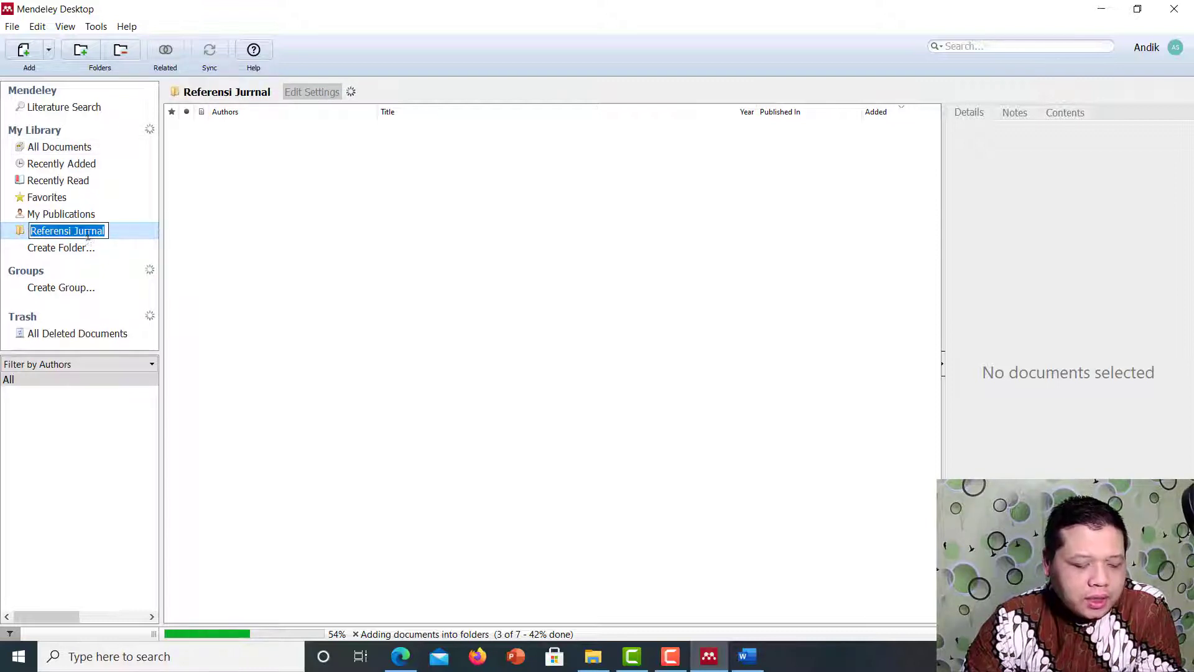
left_click(77, 252)
left_click(85, 235)
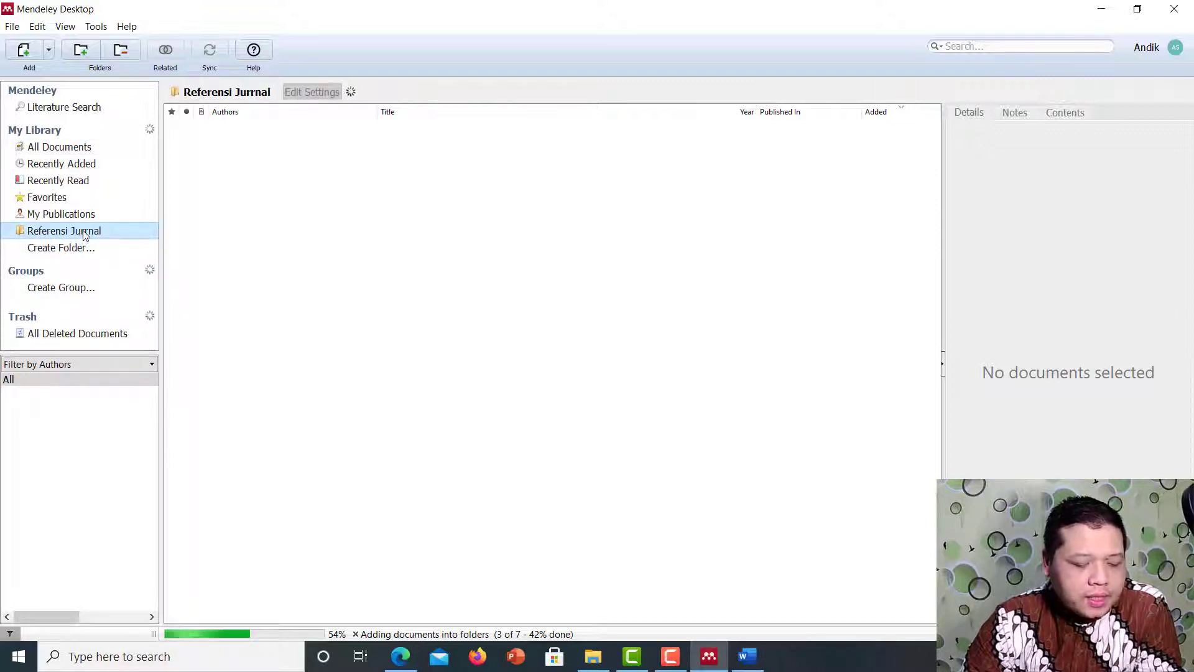
right_click(85, 232)
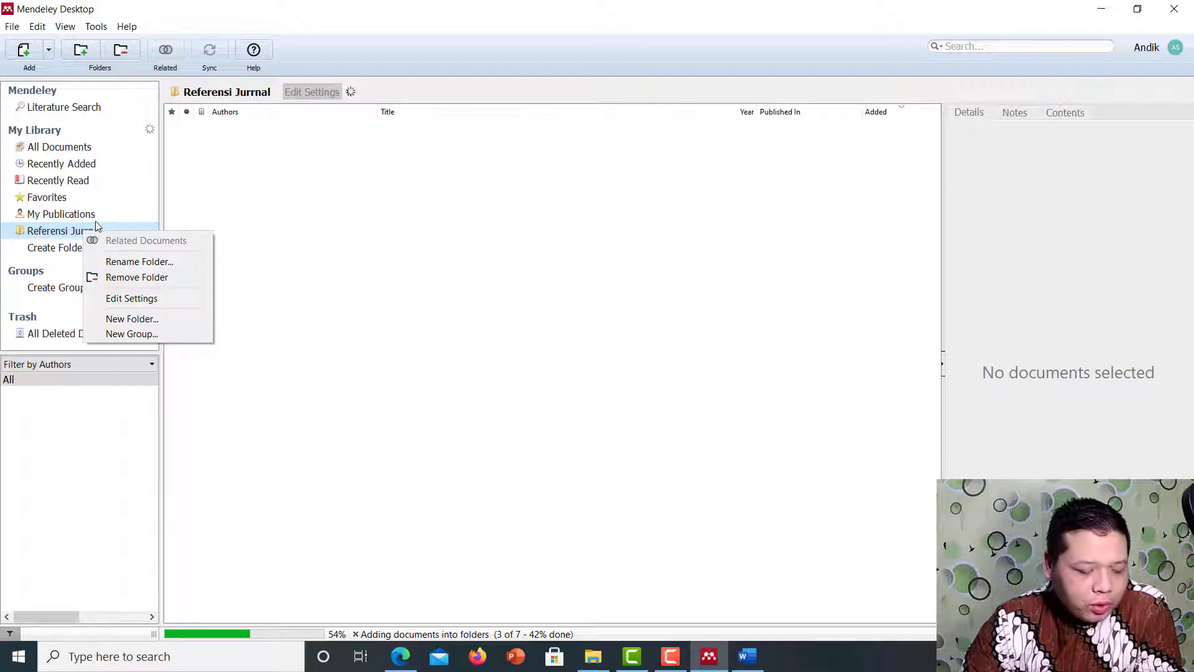
left_click(108, 318)
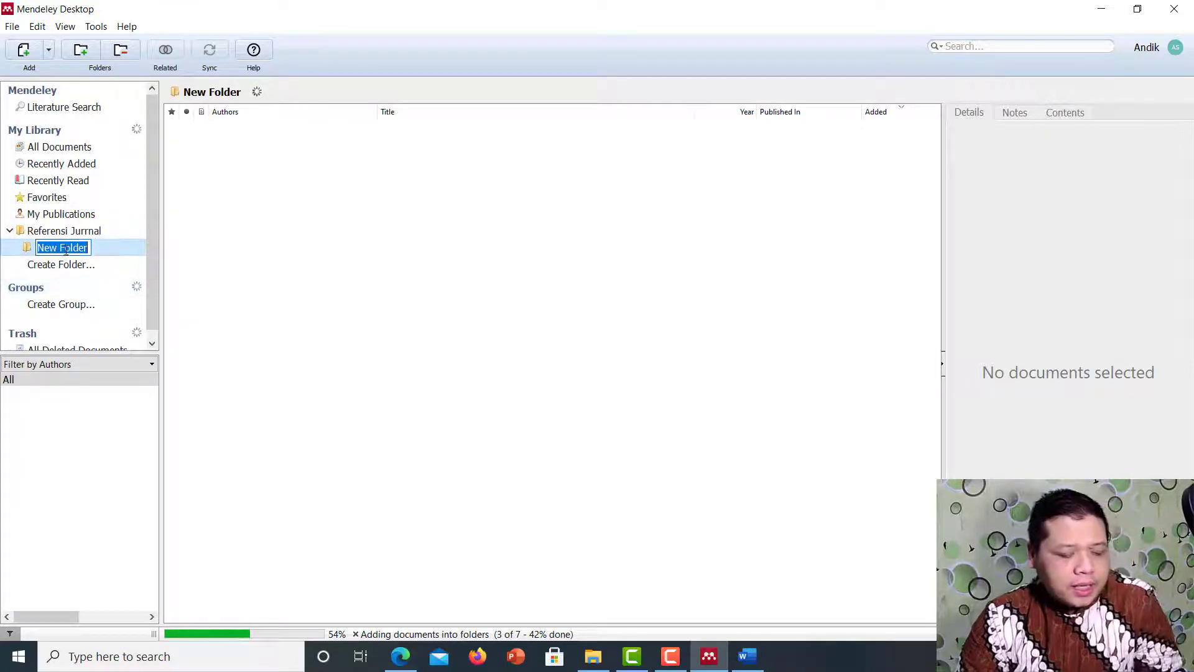
Rename the new subfolder under Referensi Jurrnal as Jurnal.
left_click(97, 264)
left_click(68, 248)
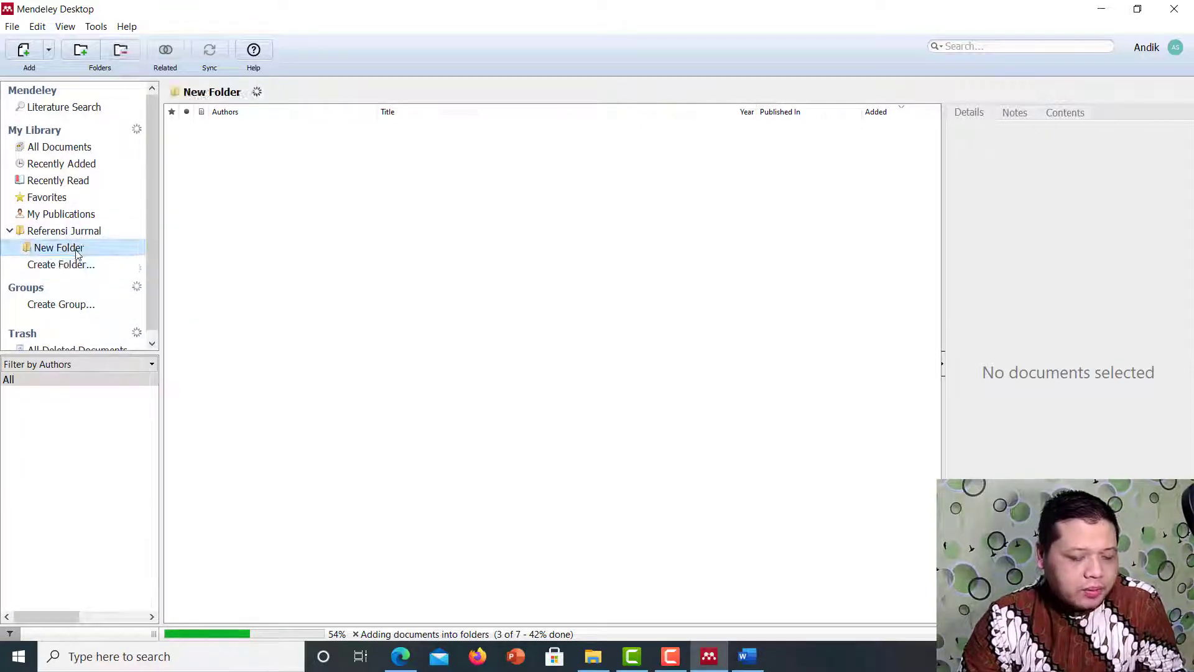
right_click(77, 255)
left_click(71, 248)
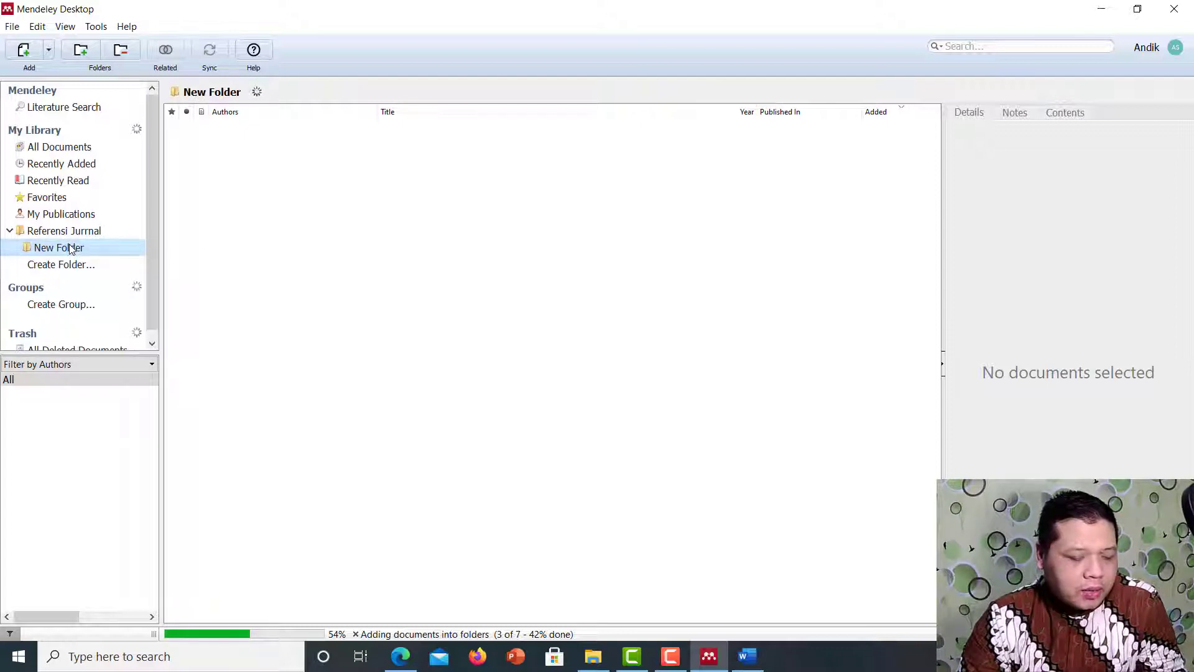
right_click(69, 246)
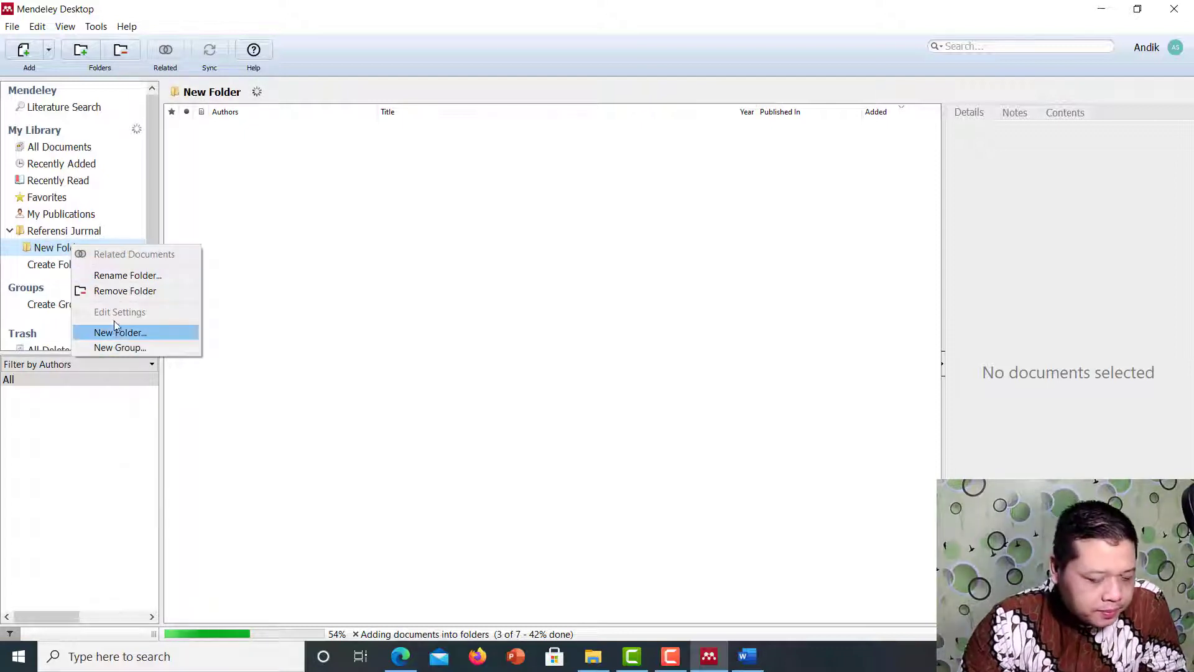
left_click(140, 276)
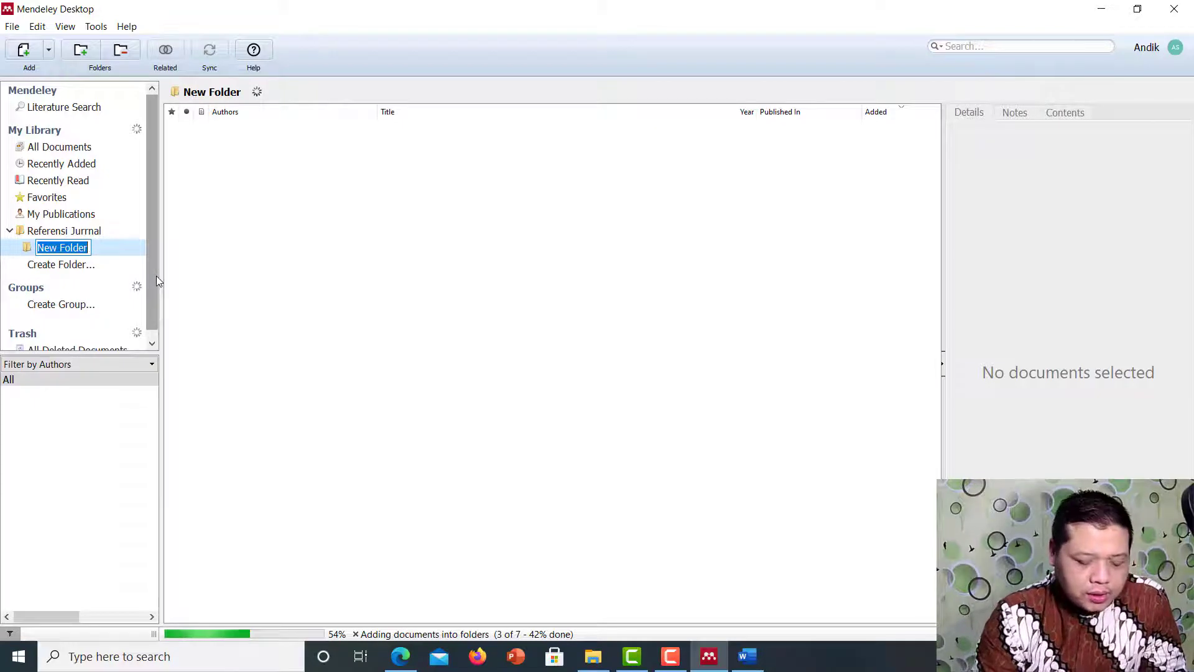
type("Jurnal")
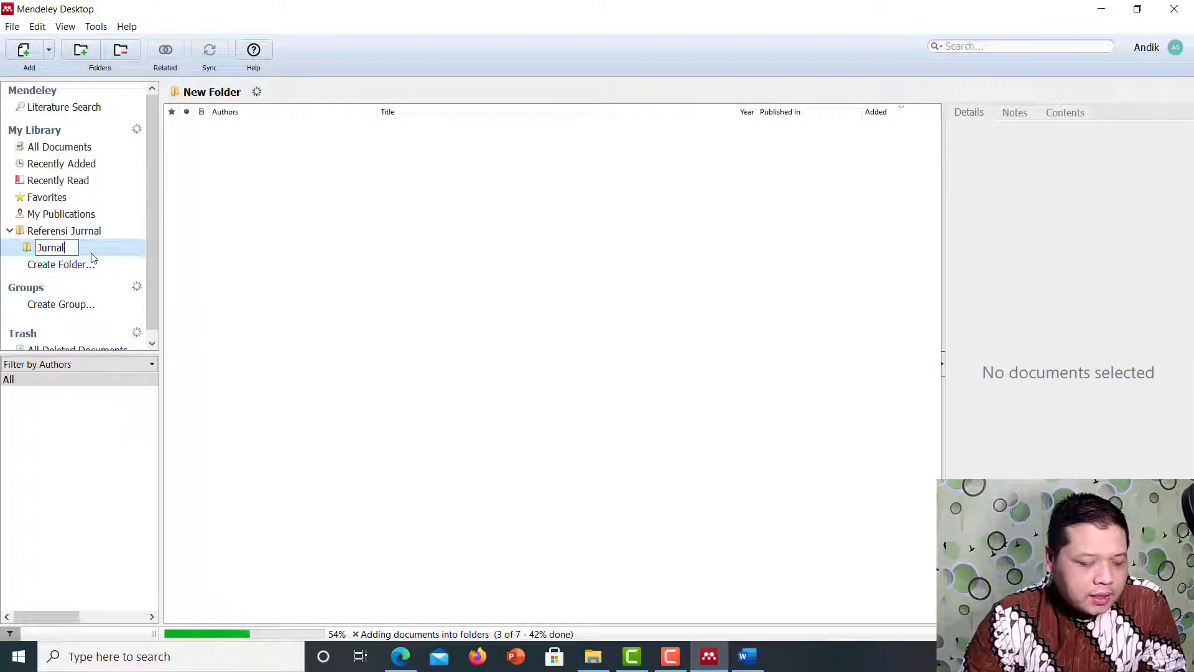
Create a second subfolder named Proceeding inside the Referensi Jurrnal folder.
left_click(74, 230)
right_click(73, 231)
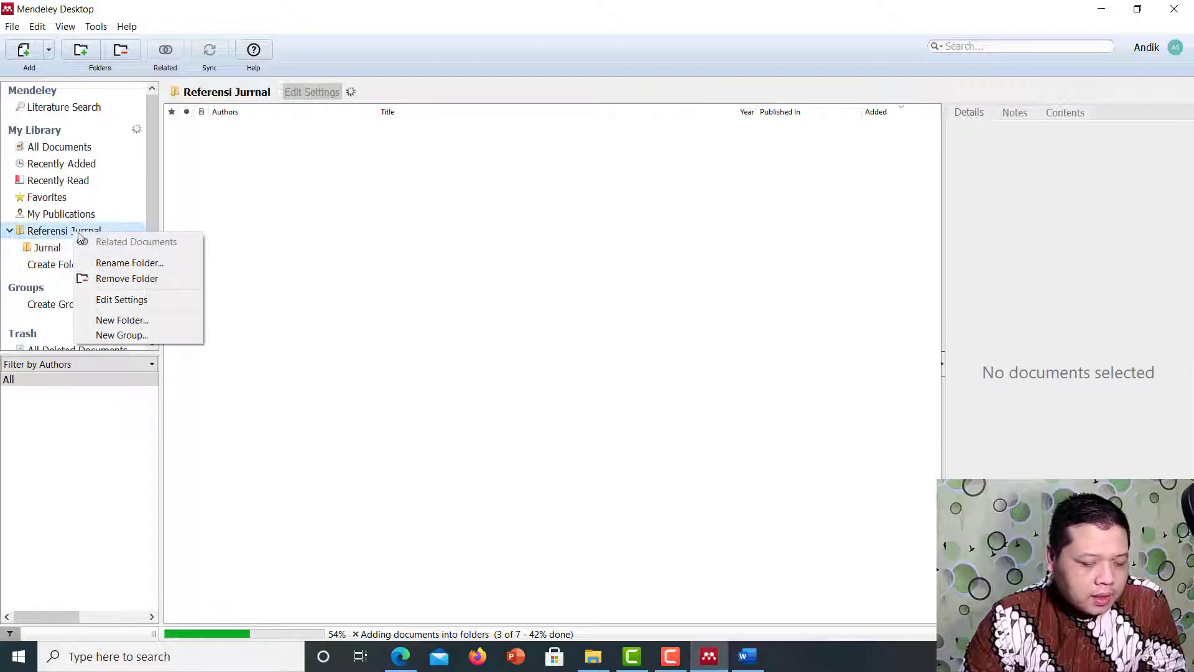
left_click(130, 263)
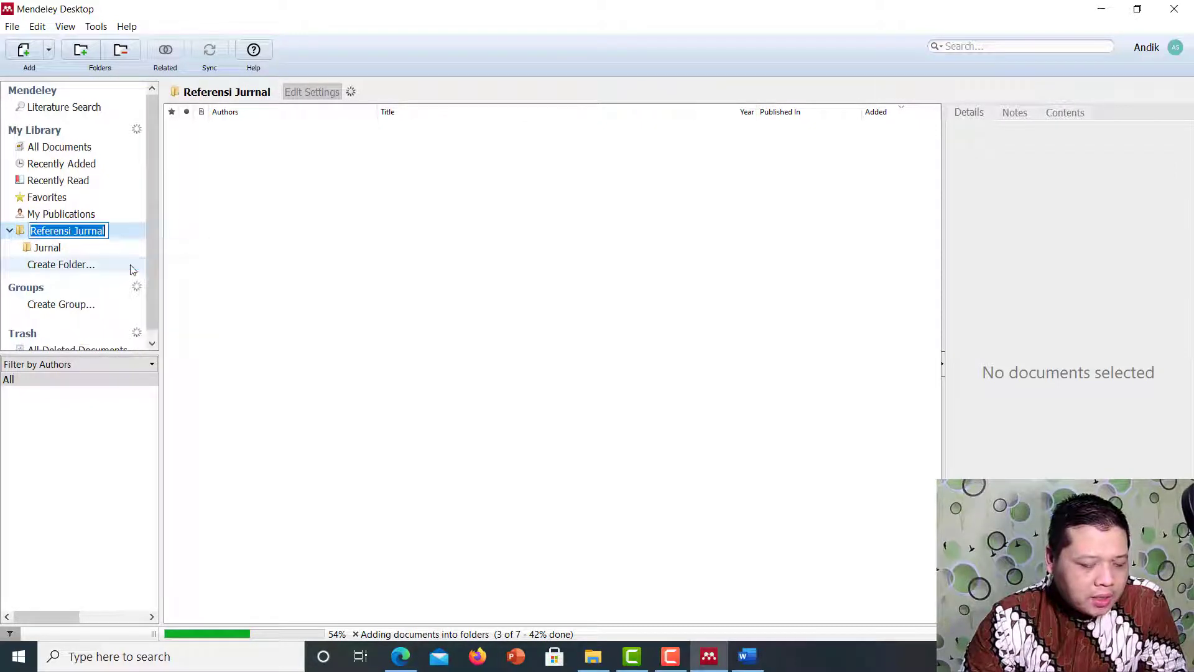
left_click(85, 255)
right_click(87, 233)
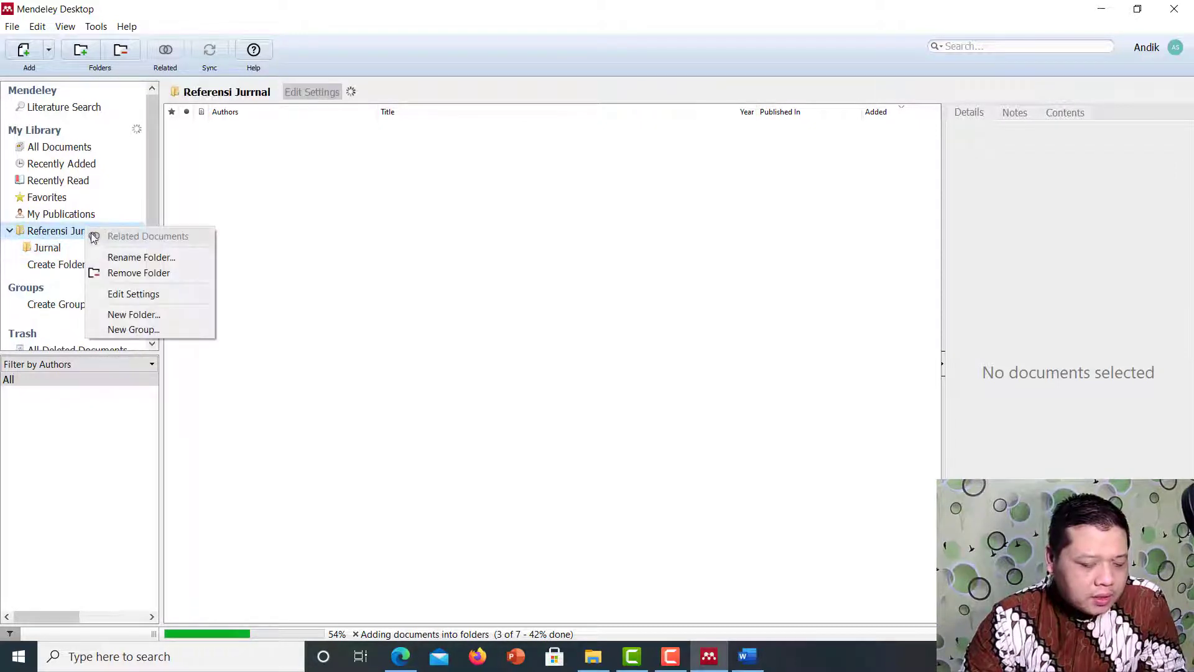
left_click(132, 315)
type("Proceeding")
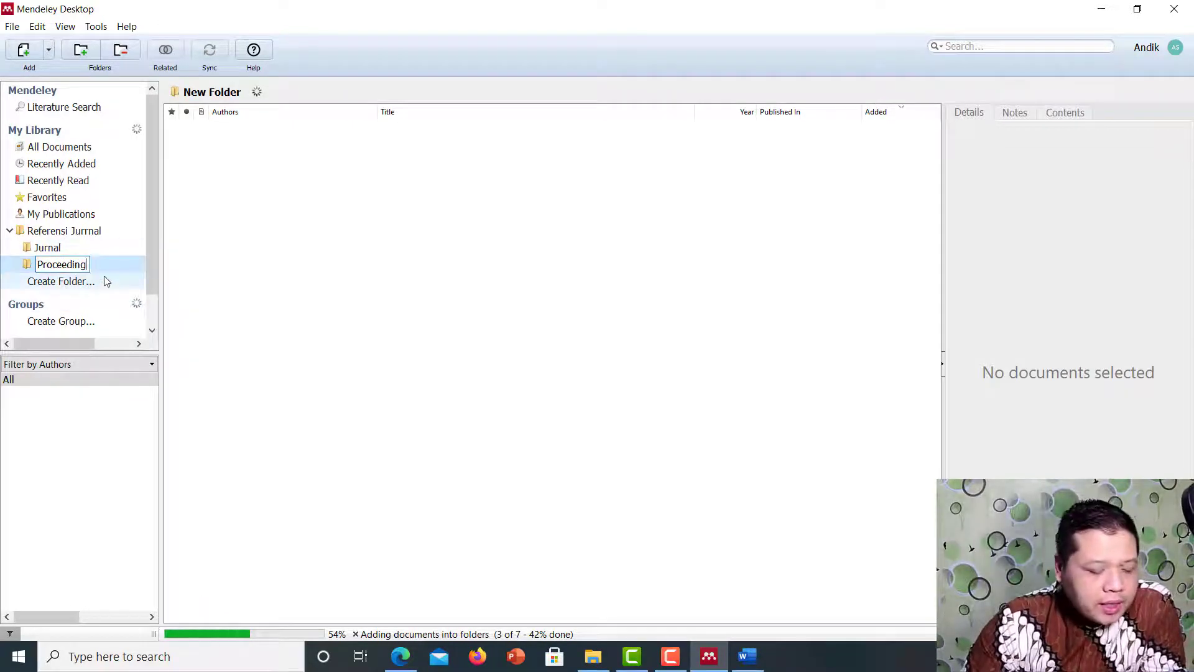
left_click(66, 254)
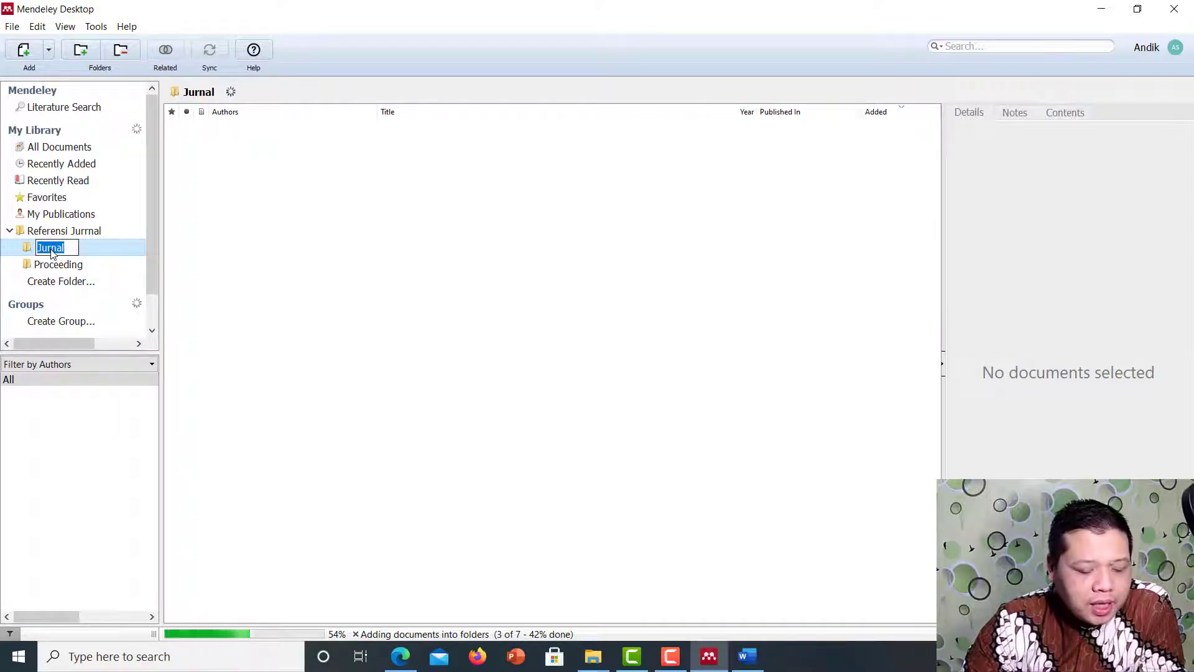
Add the PDF file International Conference_1_ICITACEE from Kumpulan Jurnalku to the Proceeding folder.
left_click(74, 265)
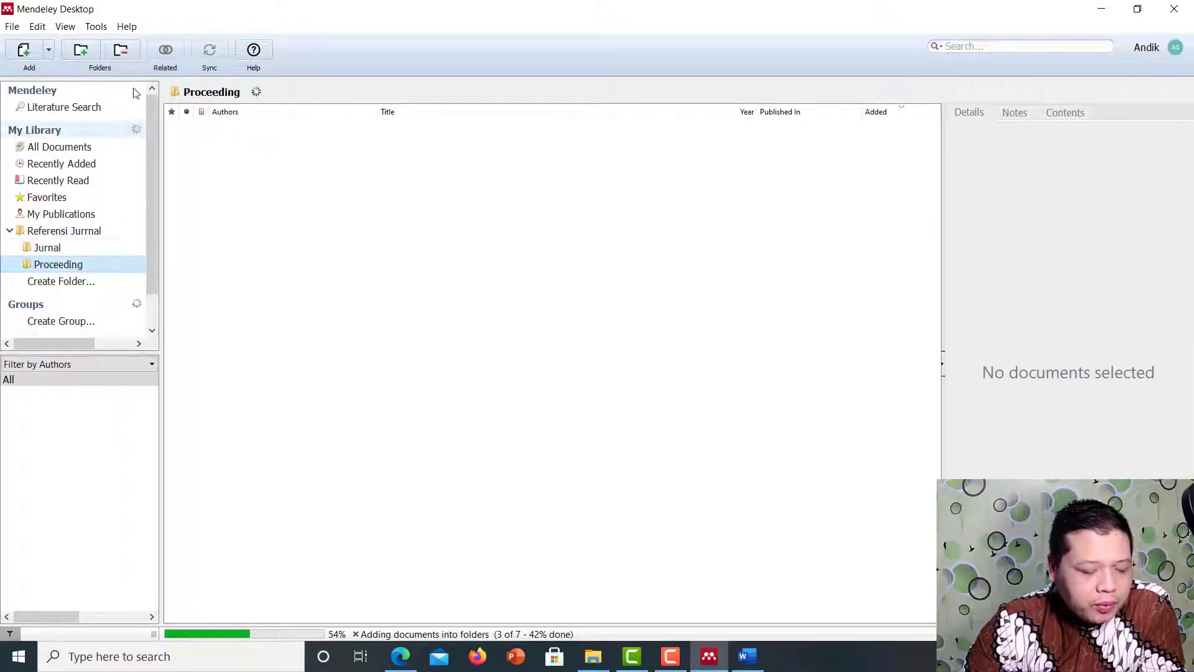
left_click(49, 51)
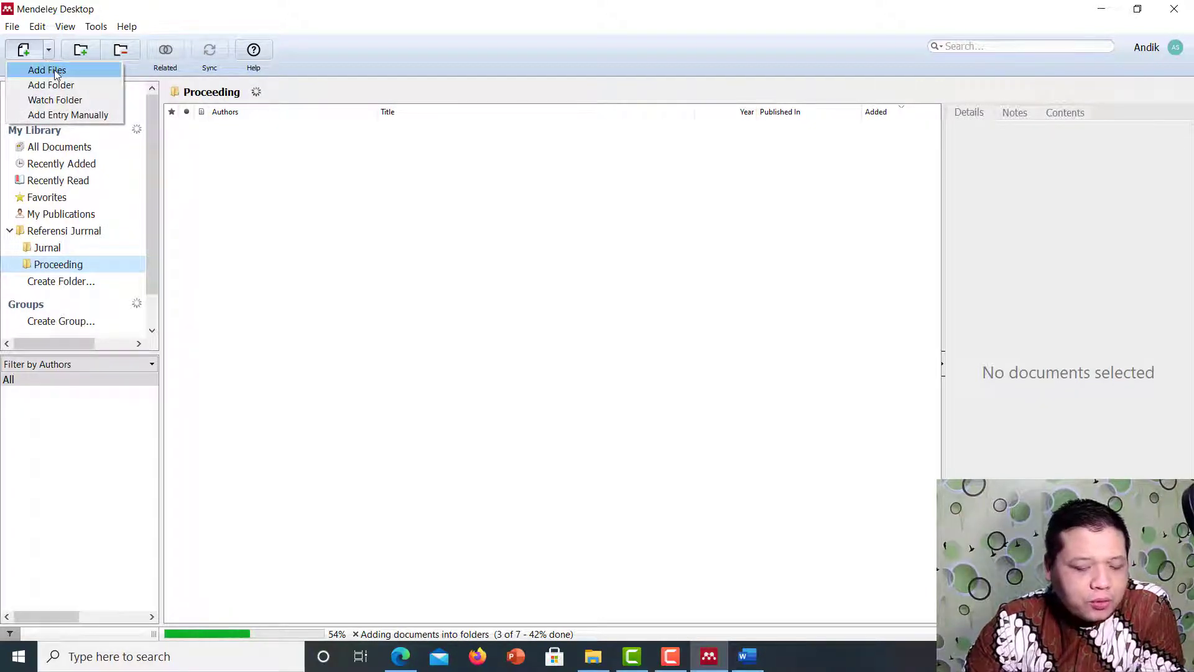
left_click(54, 69)
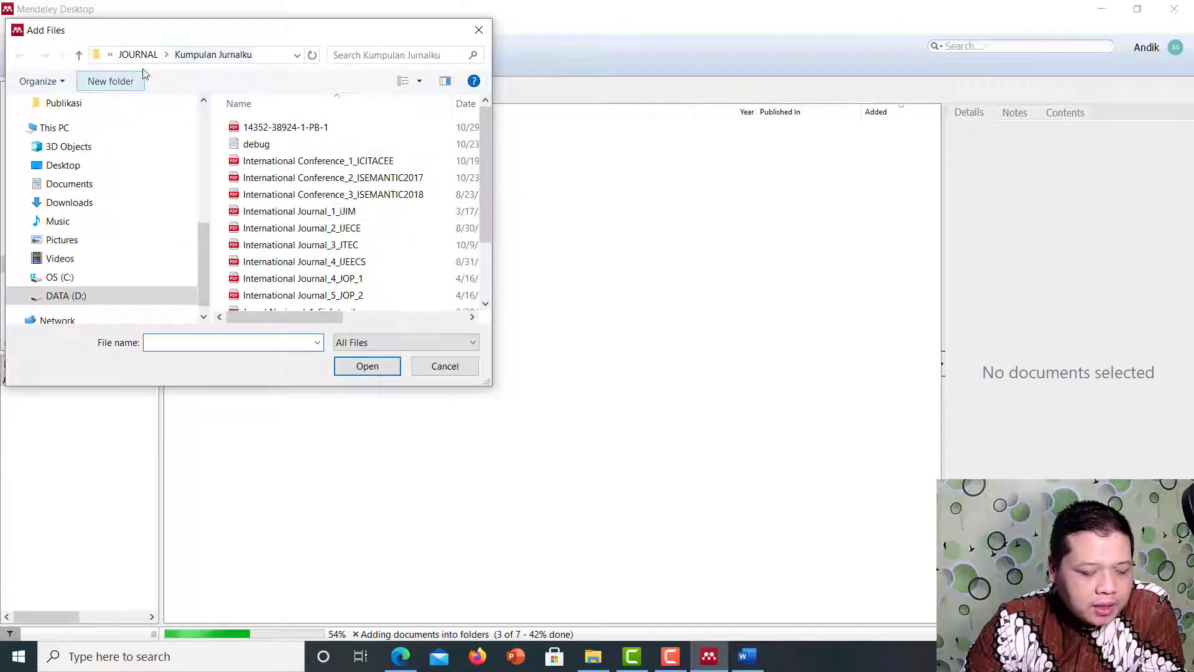
left_click(345, 163)
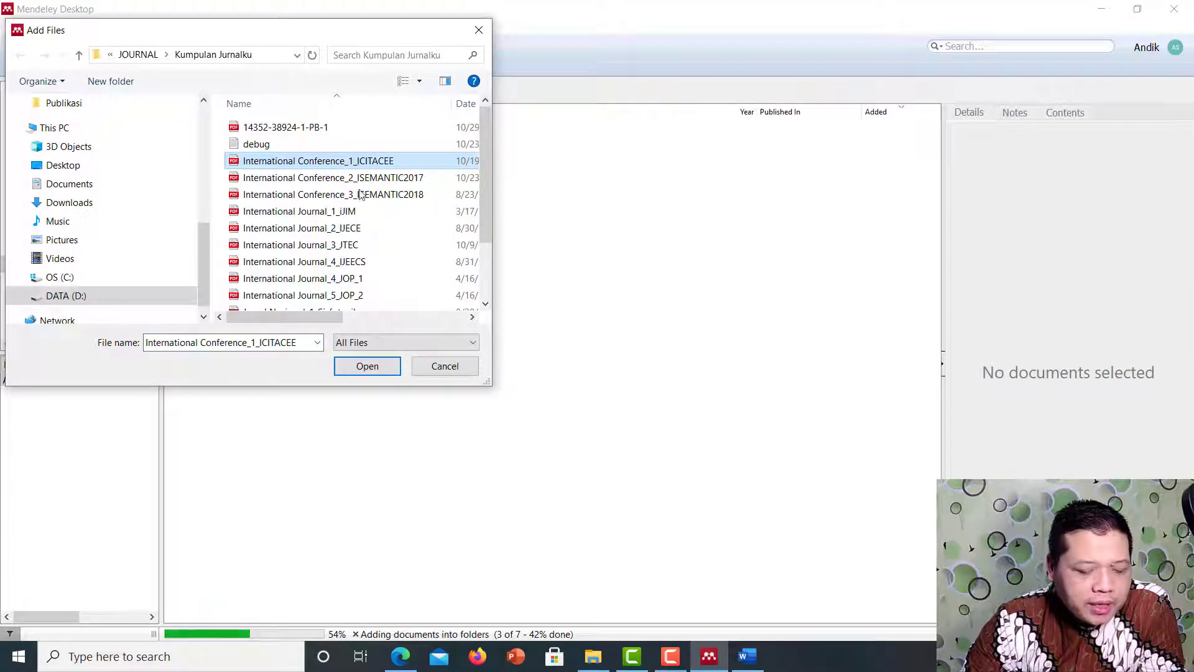
left_click(365, 366)
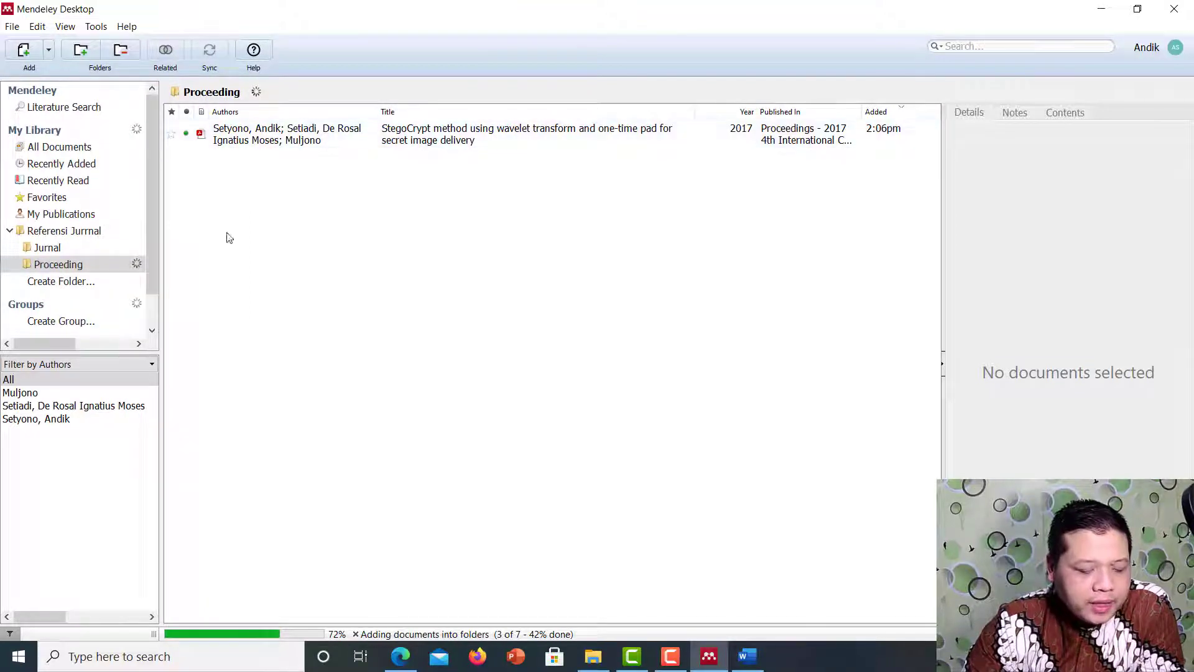
Start a folder import into the Jurnal folder and expand PENGAJARAN on the DATA (D:) drive as the source.
left_click(104, 248)
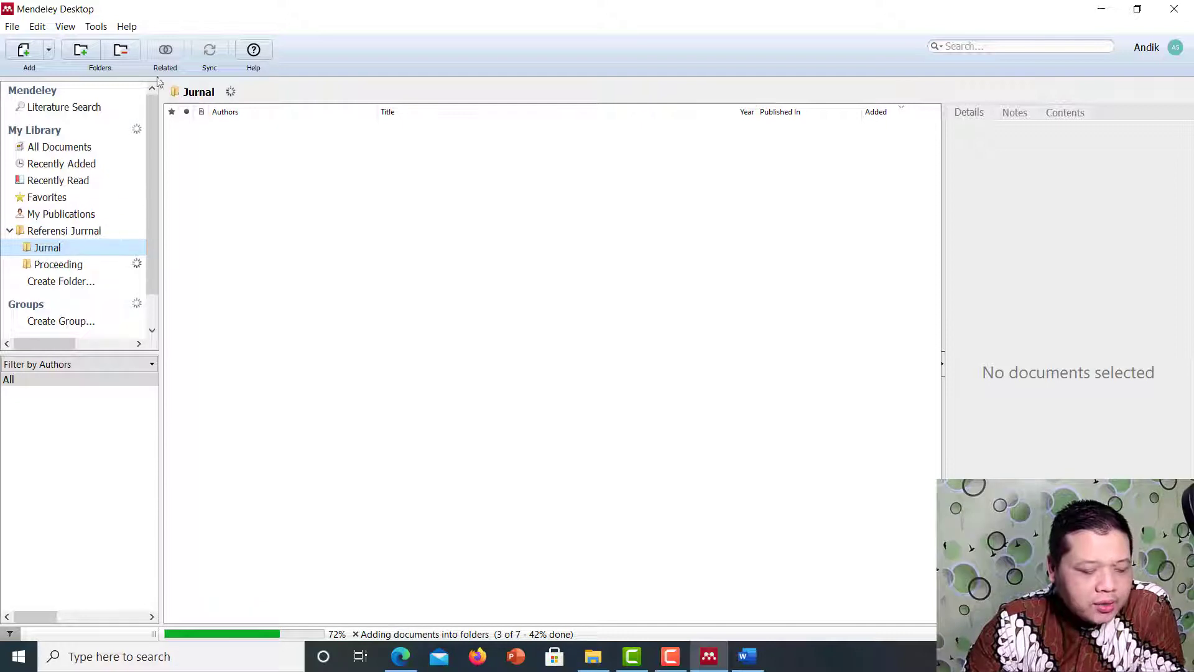
left_click(48, 52)
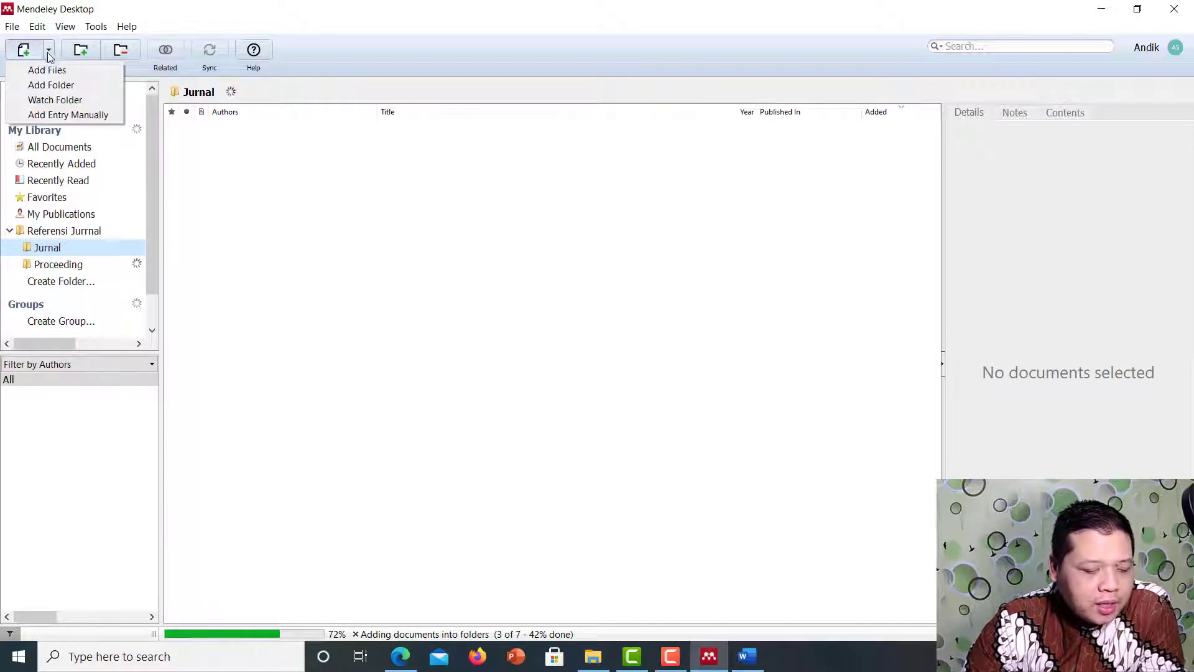
left_click(52, 86)
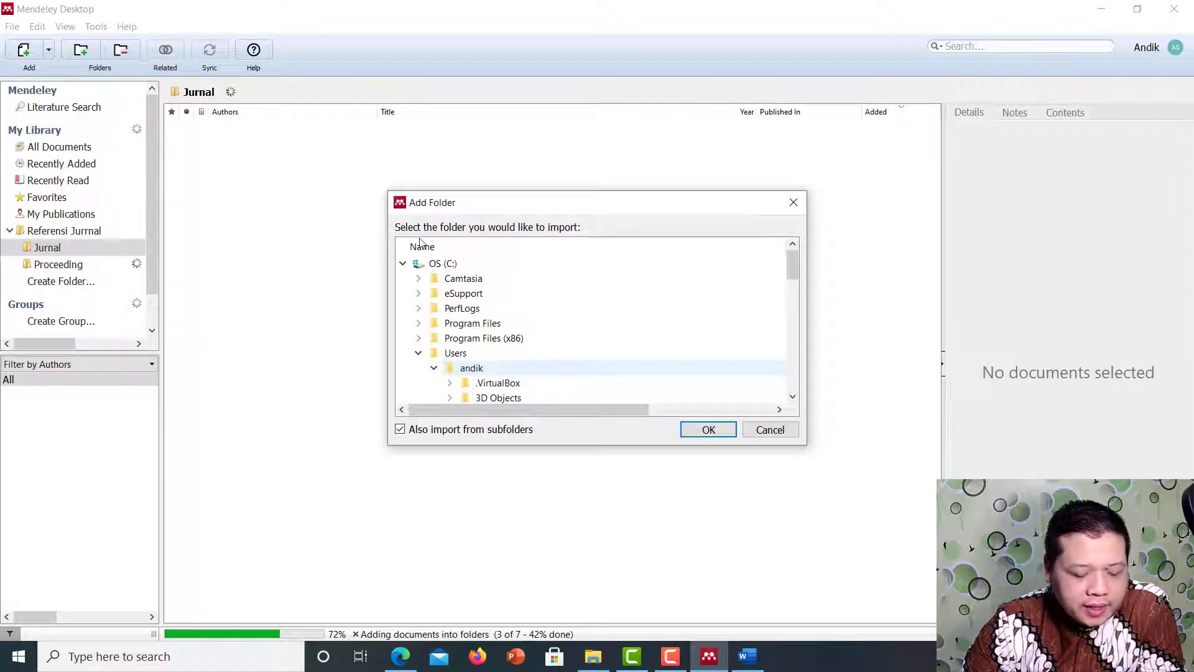
scroll(514, 277, "down", 12)
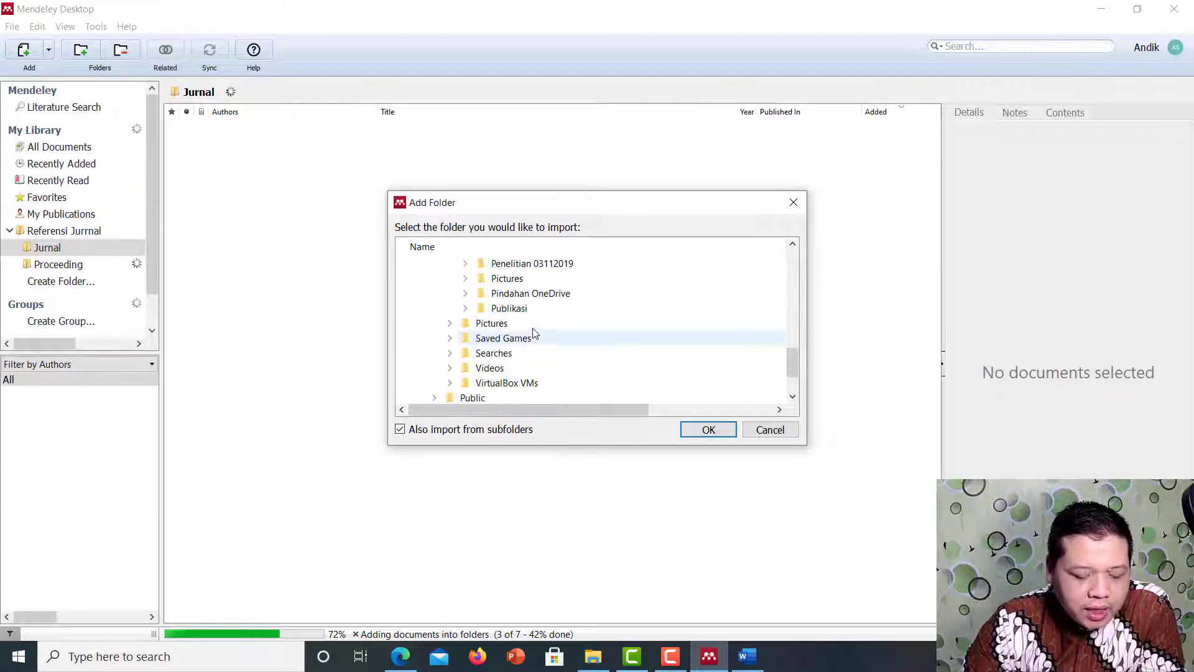
left_click(459, 385)
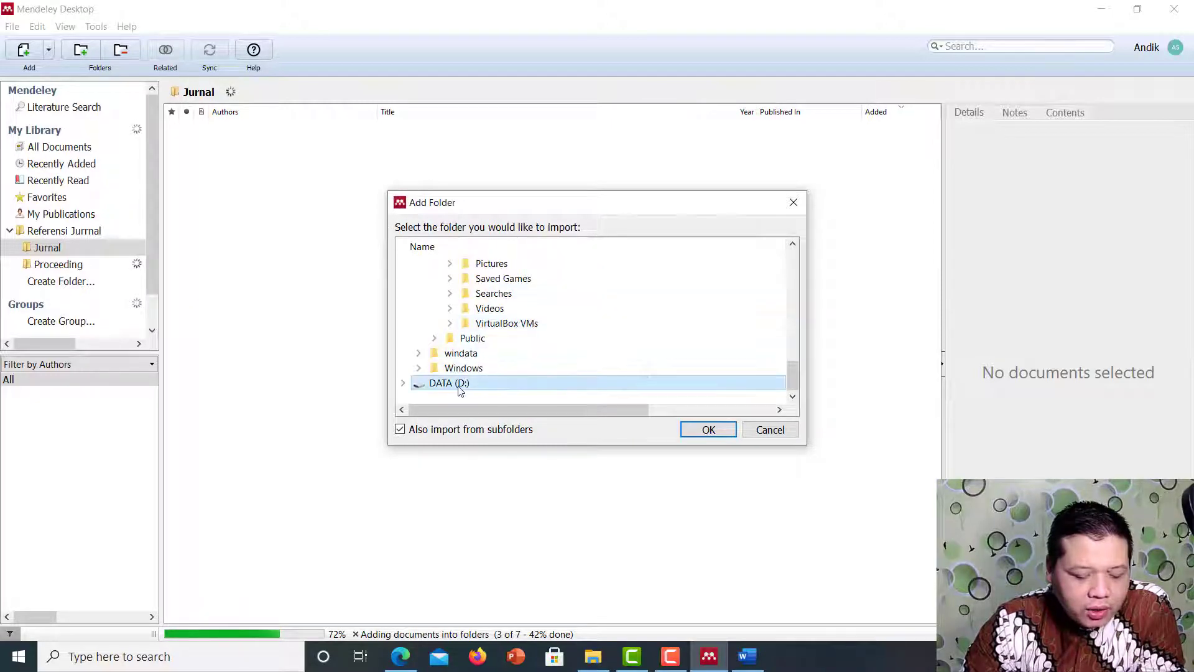
left_click(403, 383)
scroll(515, 354, "down", 9)
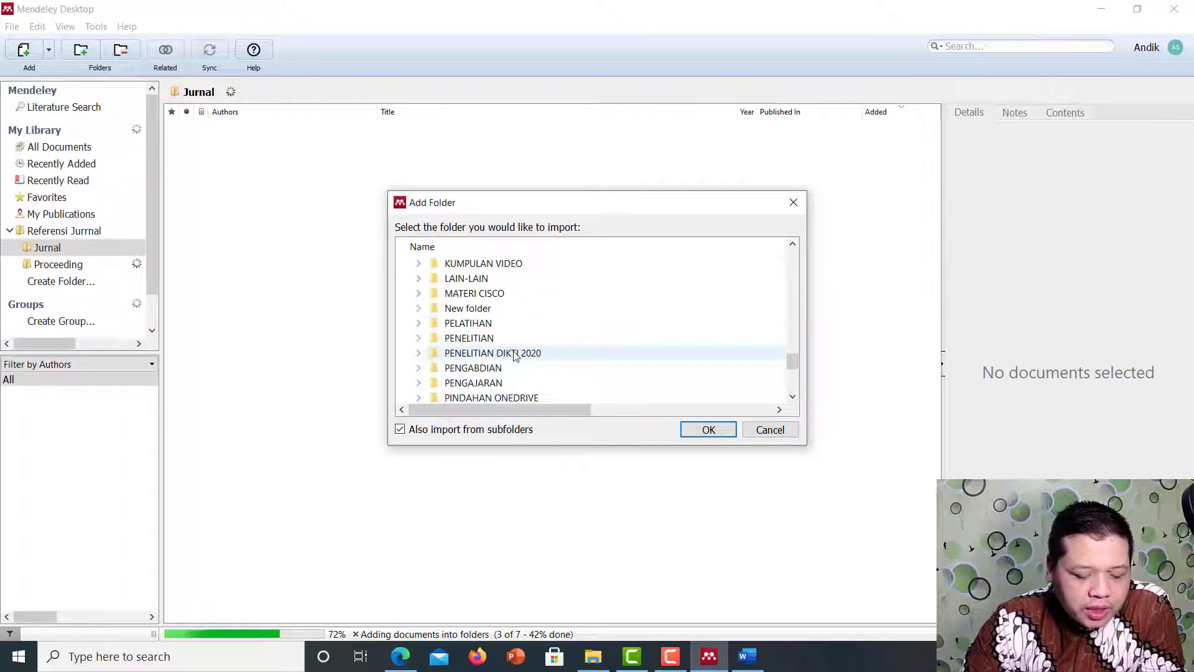
scroll(514, 355, "down", 1)
double_click(503, 338)
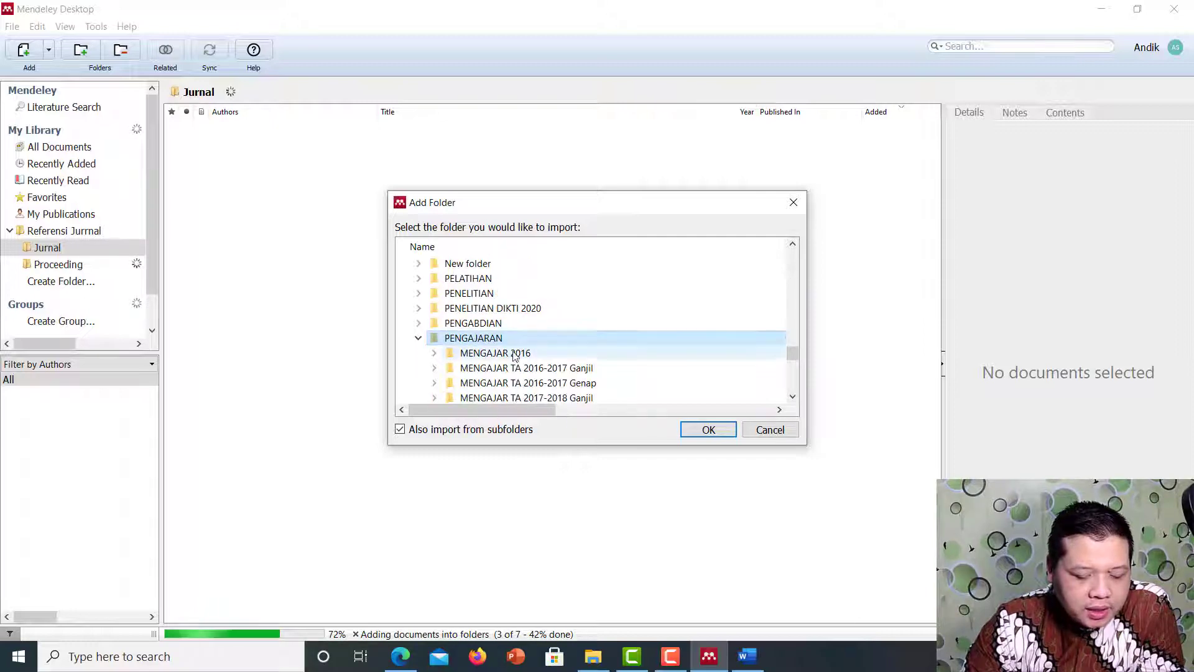
Import the Jurnal folder from MENGAJAR TA 2020-2021 Ganjil, LITERASI INFORMASI, Kumpulan Jurnalku, and check the documents in Proceeding and Jurnal.
scroll(514, 356, "down", 6)
scroll(528, 355, "up", 3)
scroll(542, 339, "down", 1)
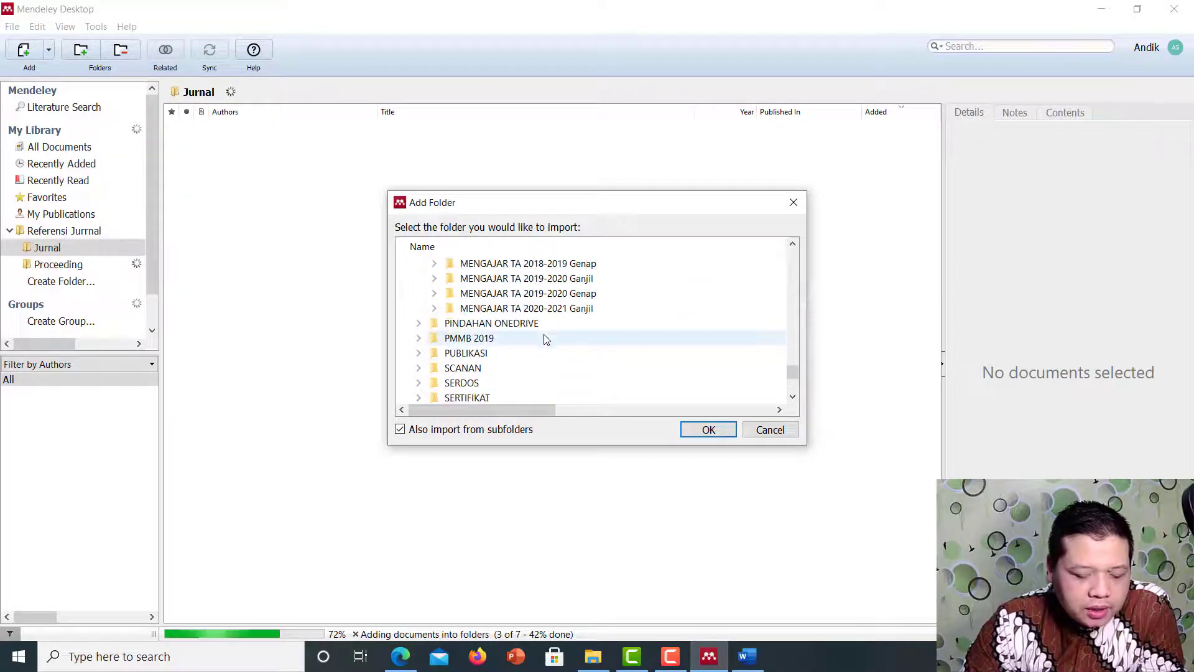
double_click(547, 308)
scroll(544, 308, "down", 1)
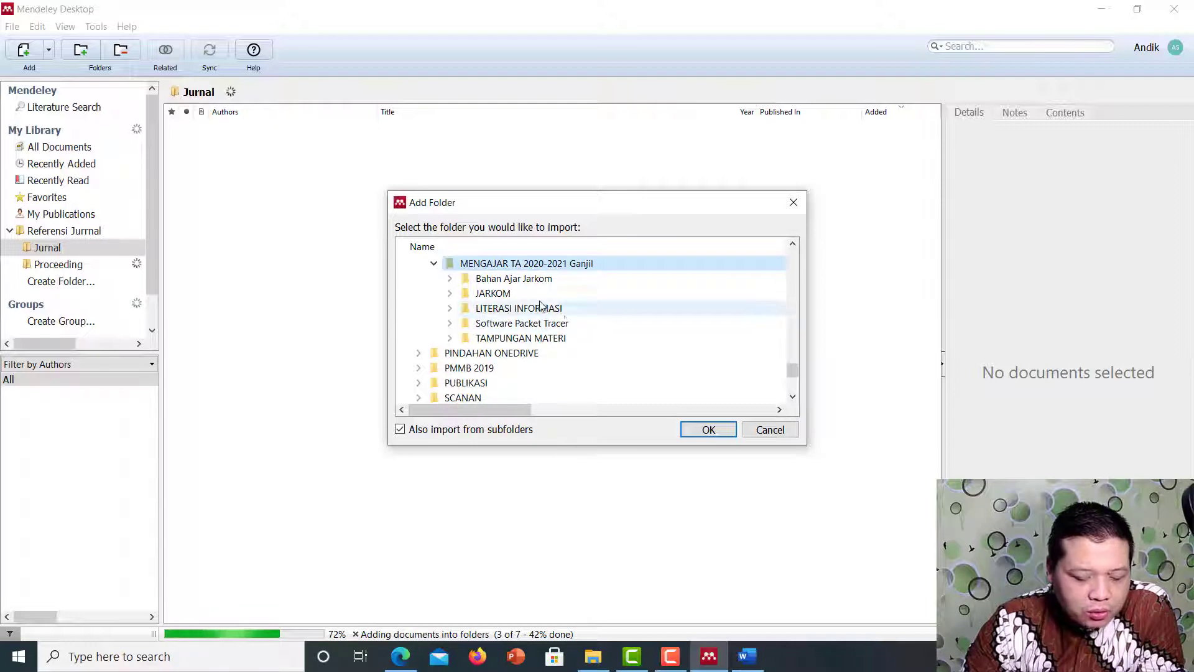
double_click(547, 309)
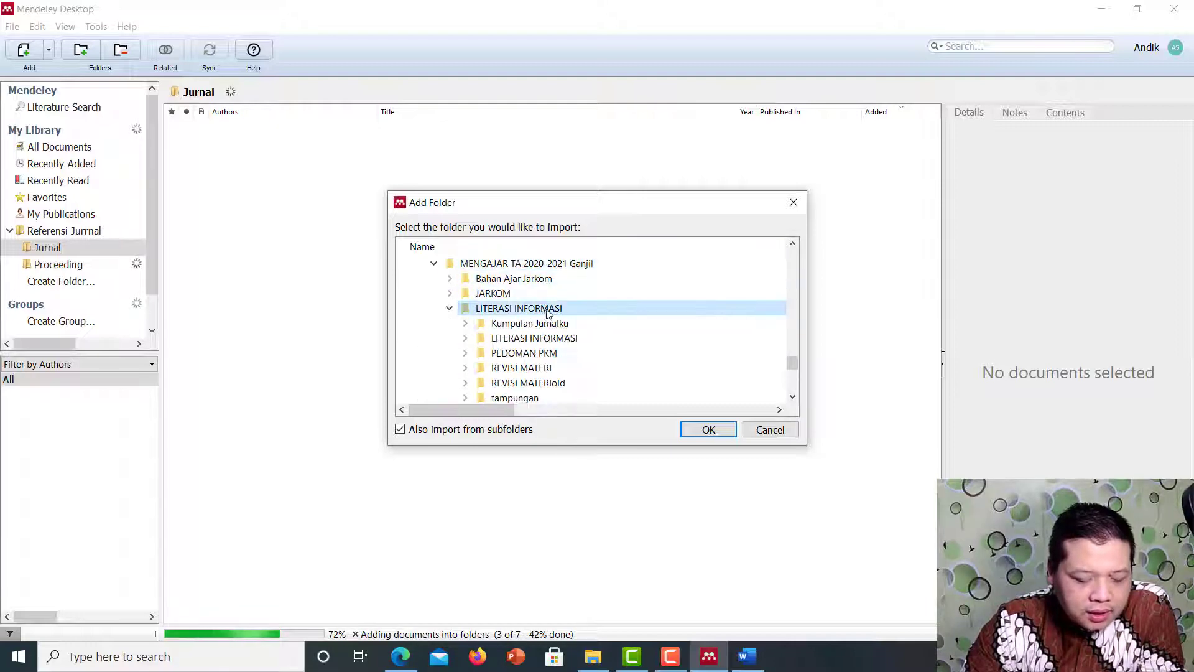
left_click(545, 325)
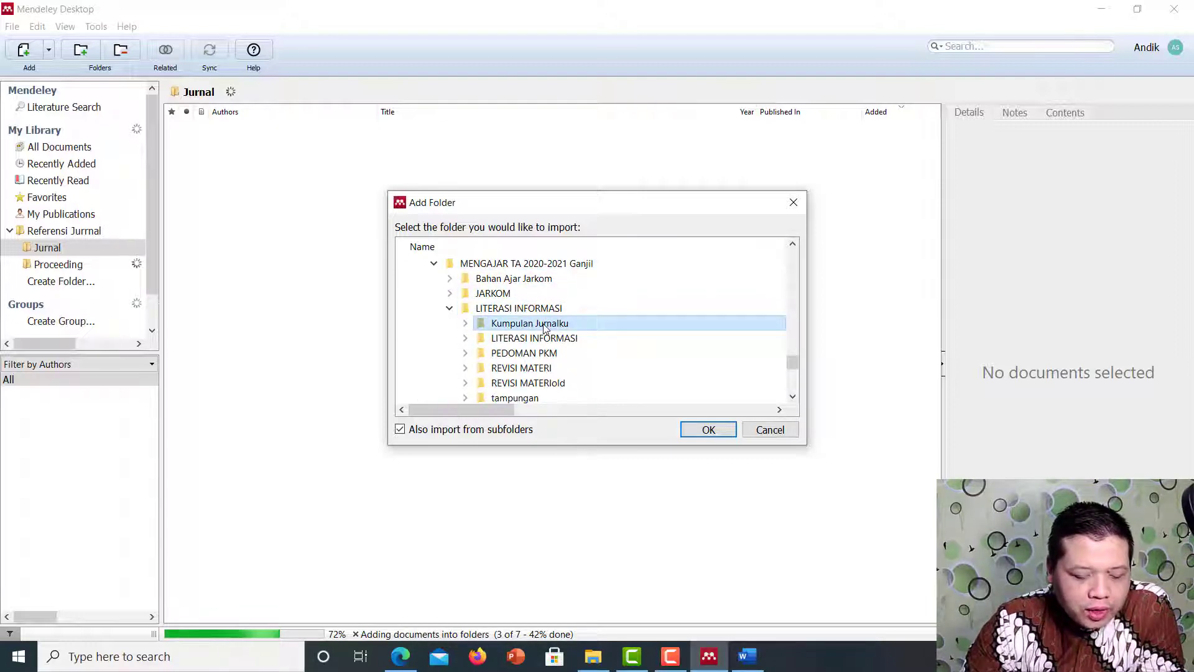
double_click(544, 325)
left_click(526, 342)
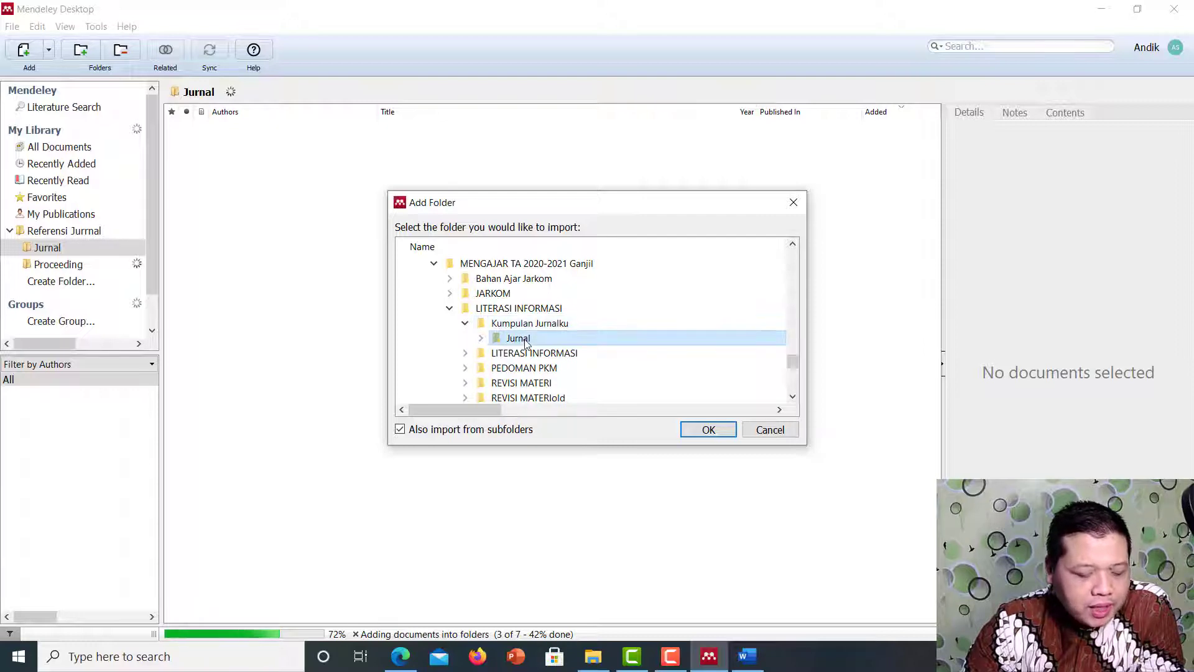
left_click(699, 428)
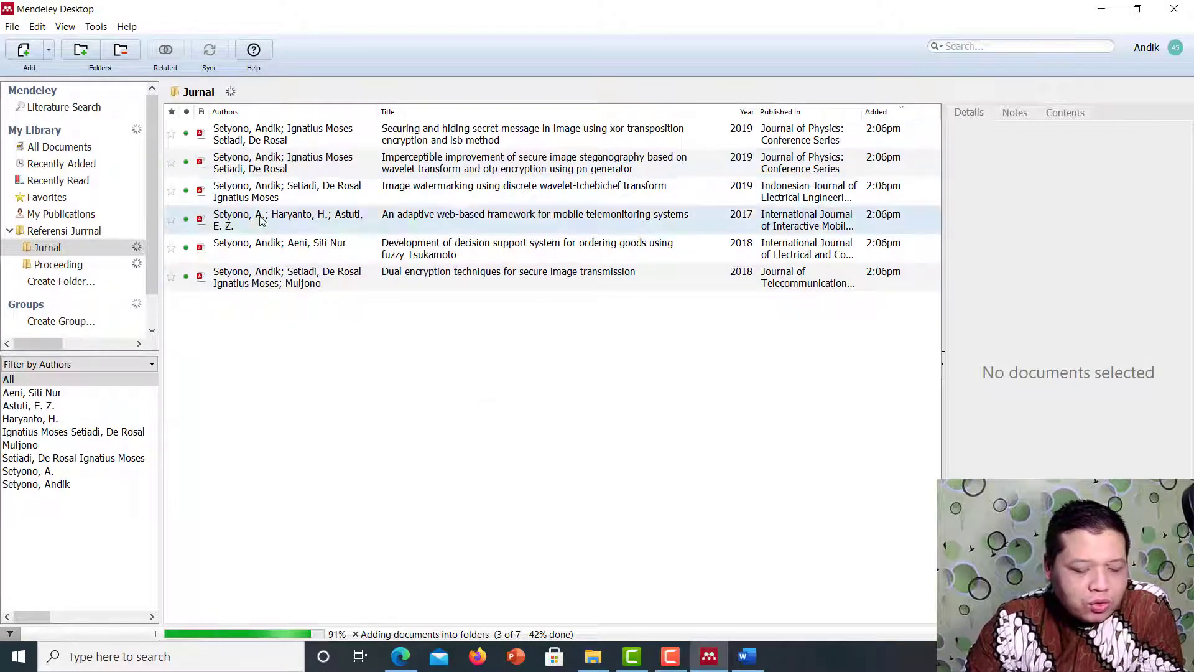
left_click(70, 264)
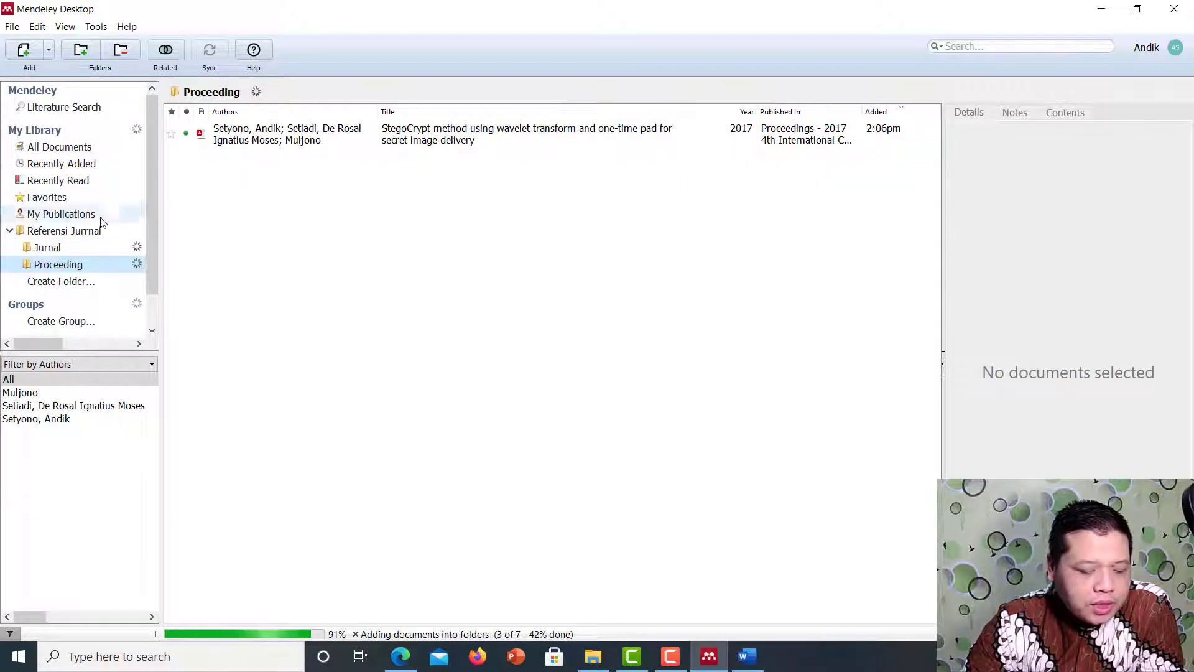
left_click(48, 248)
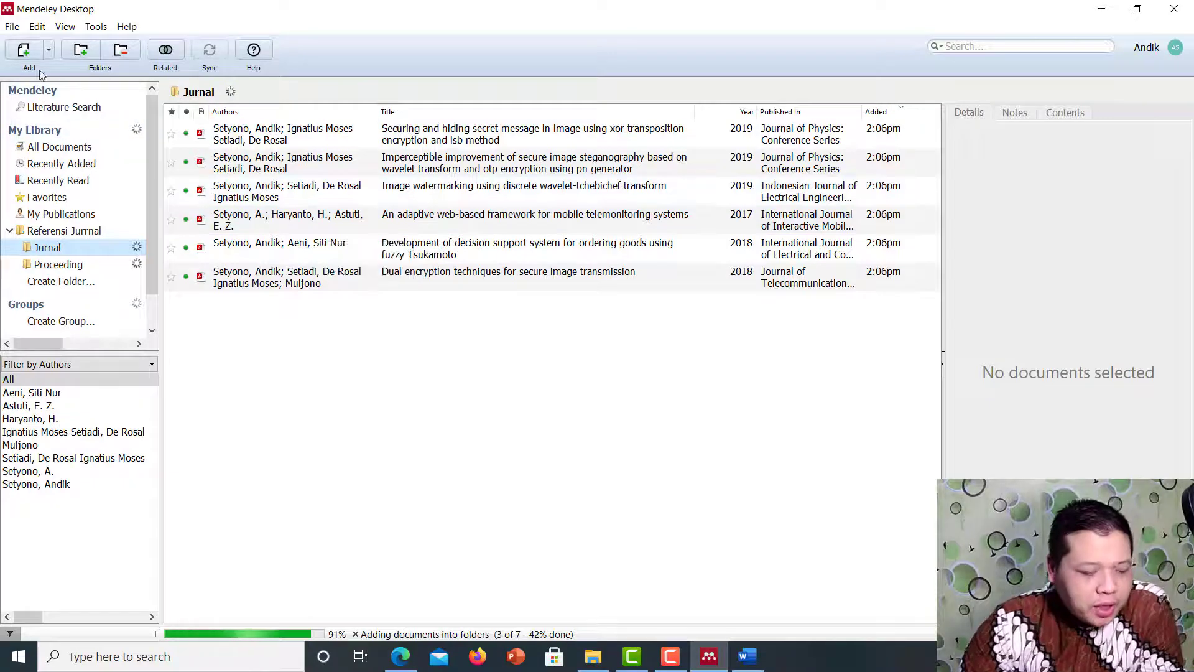
Review the fields of a manually entered Journal Article, from authors and abstract to catalog IDs and files, and close the form without saving.
left_click(50, 52)
left_click(61, 116)
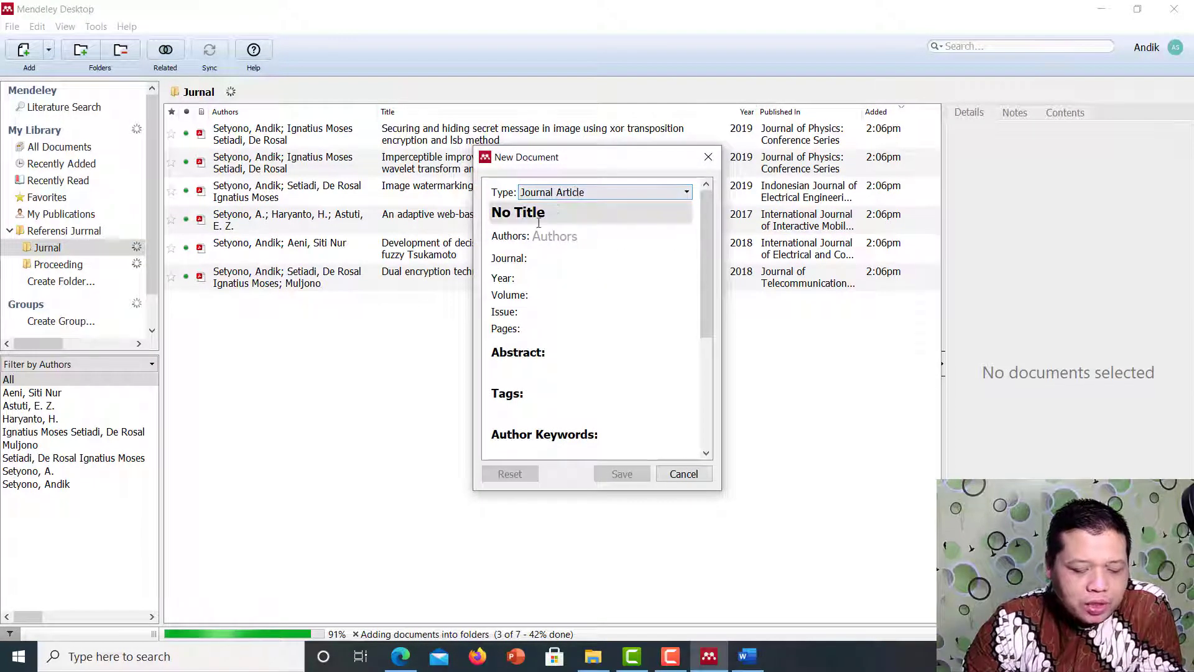
left_click(547, 239)
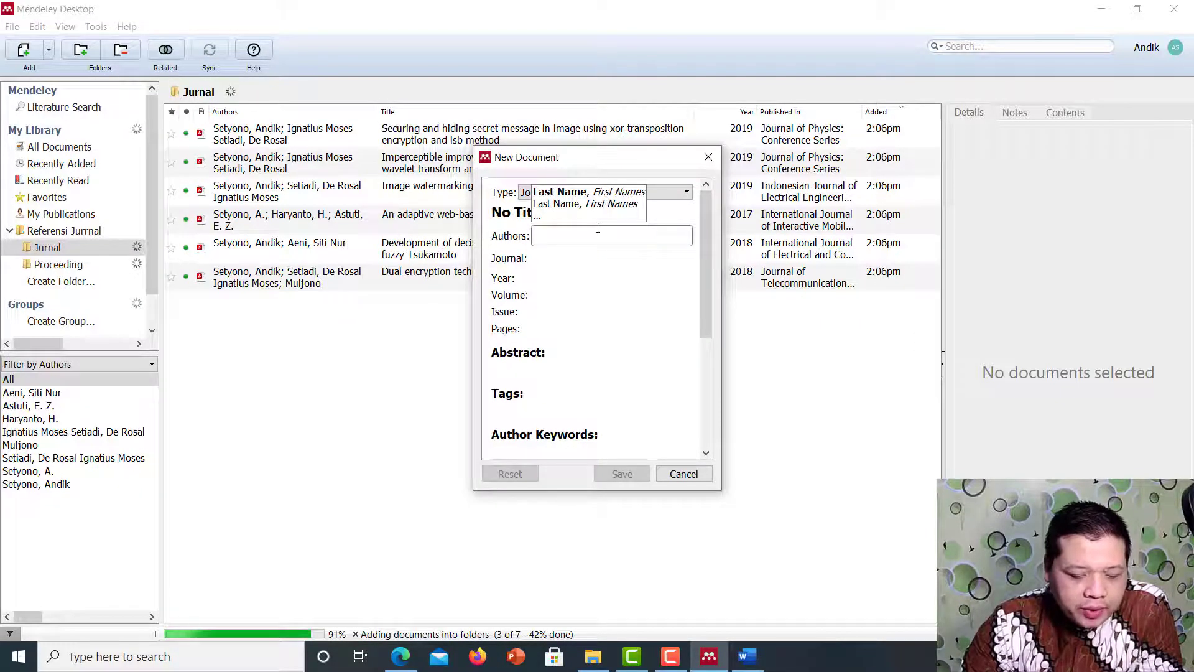
left_click(546, 259)
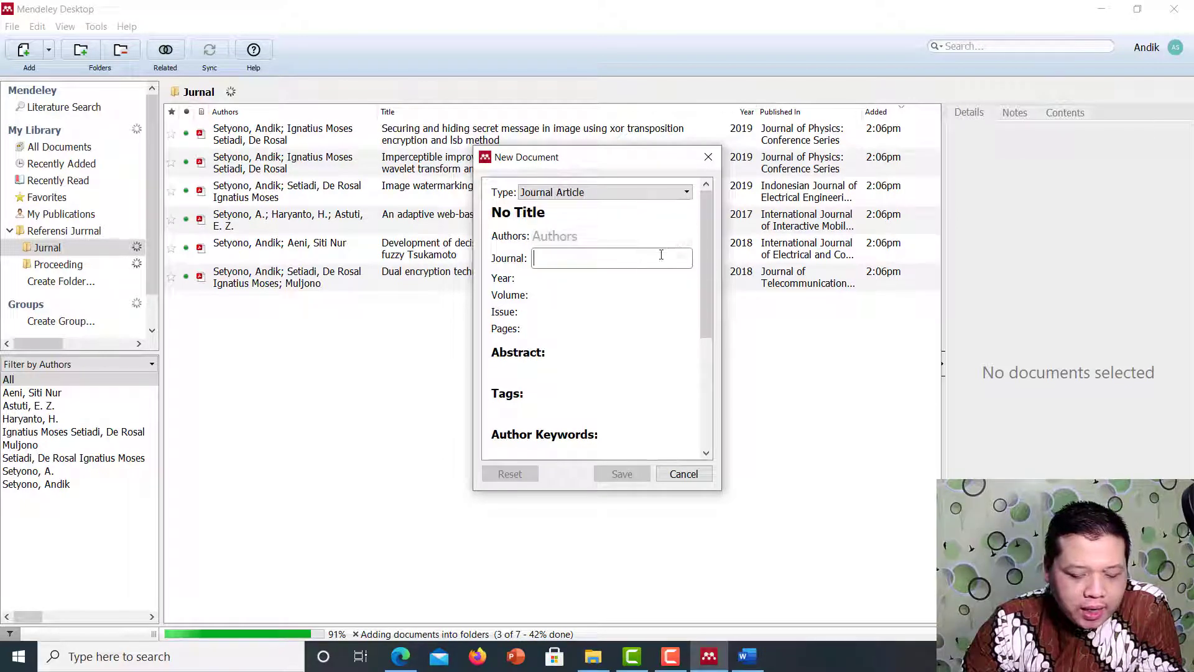
left_click(541, 281)
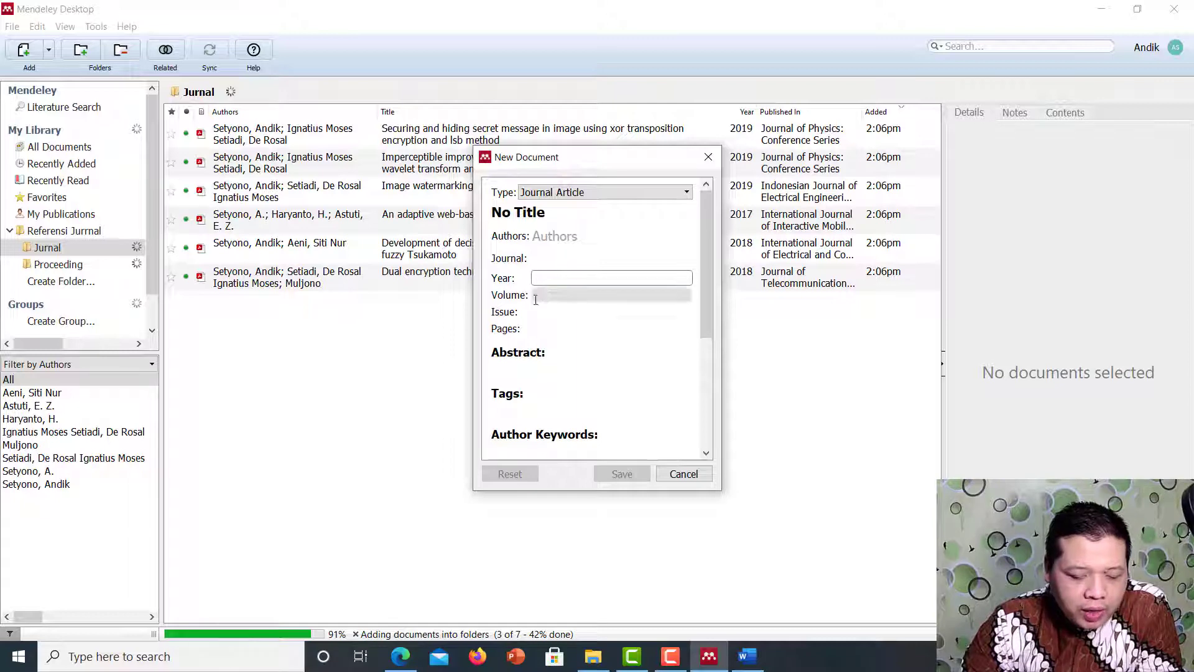
left_click(536, 299)
left_click(525, 310)
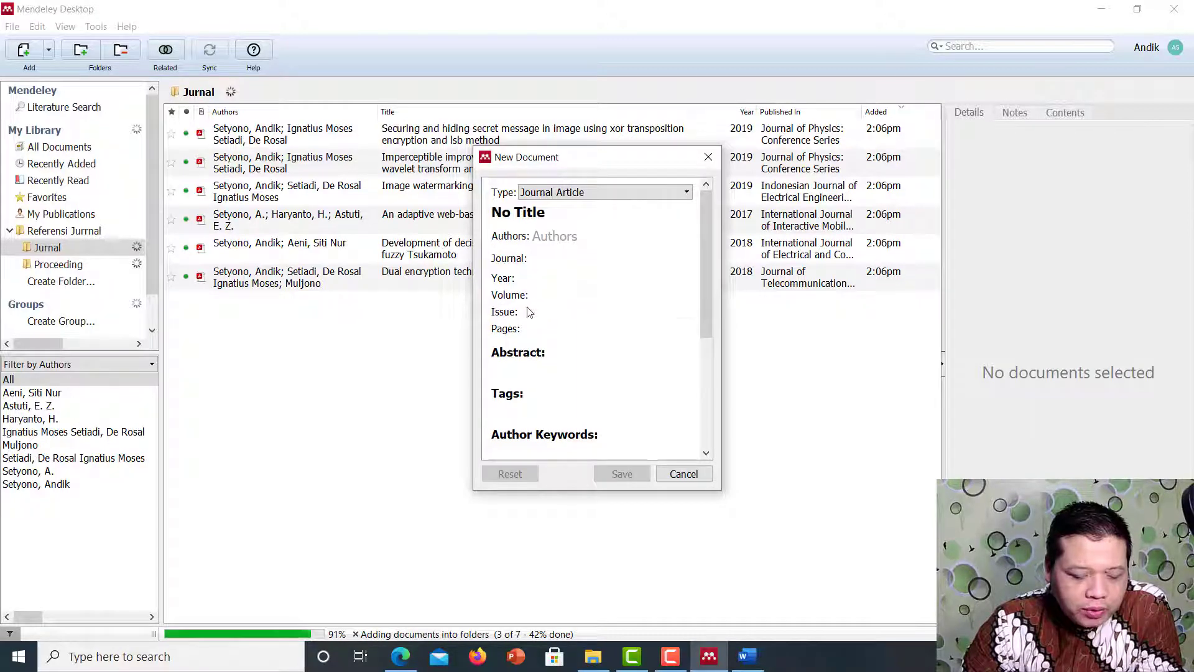
left_click(546, 366)
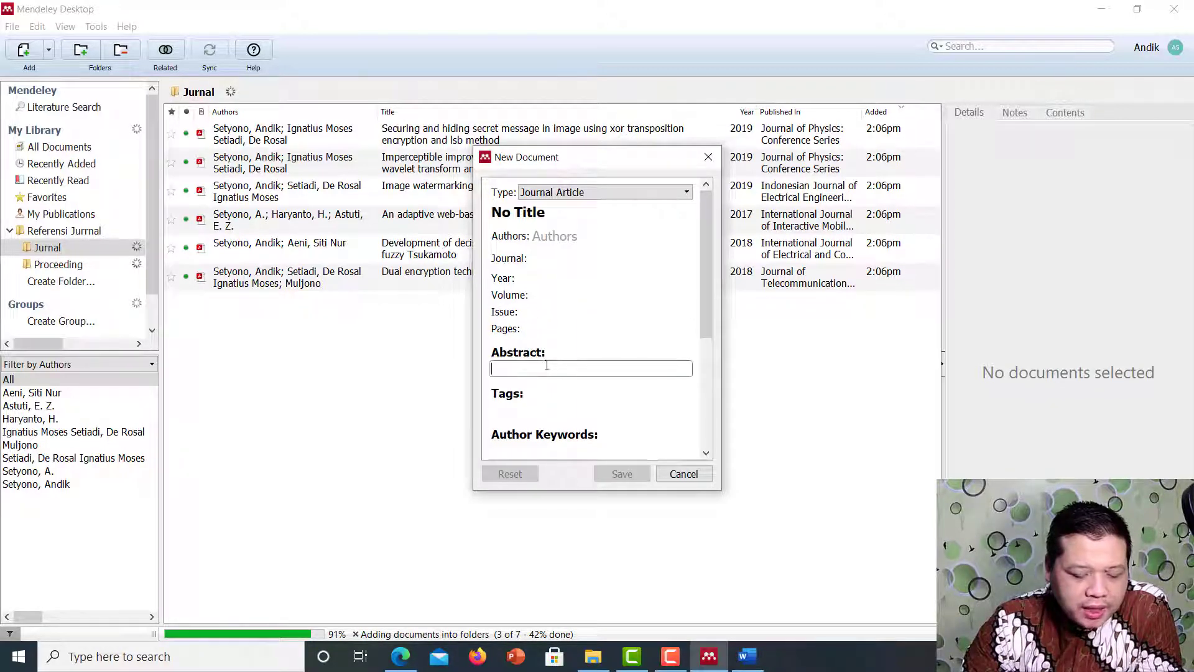
scroll(556, 379, "down", 2)
left_click(560, 375)
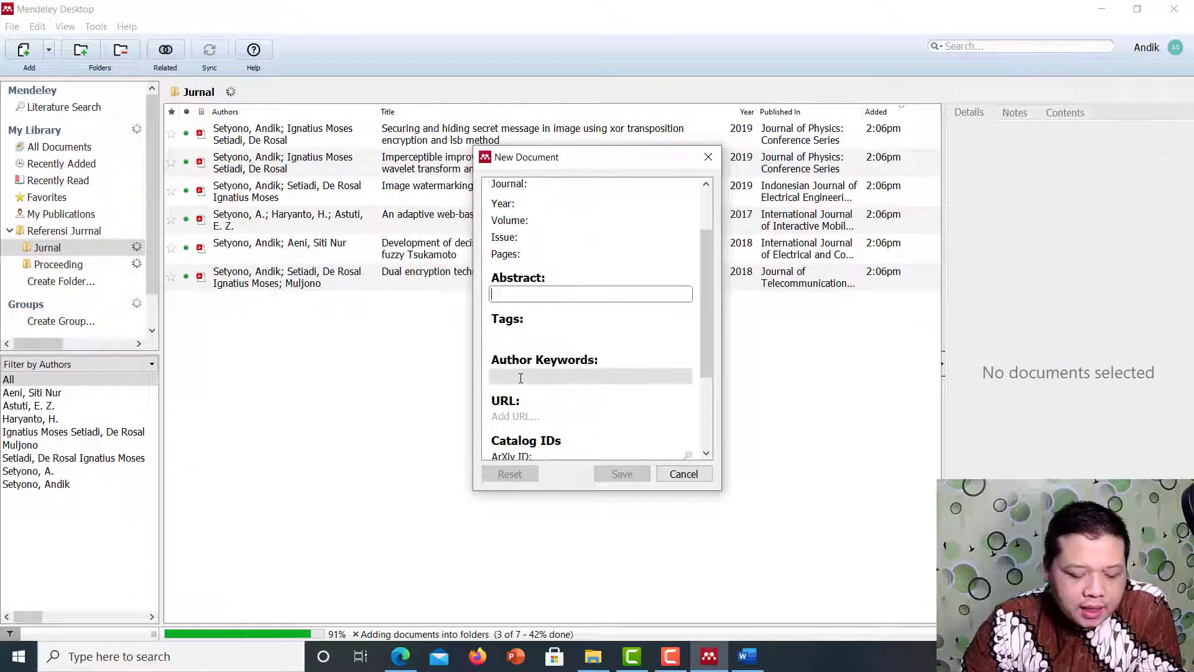
left_click(512, 336)
scroll(580, 362, "down", 3)
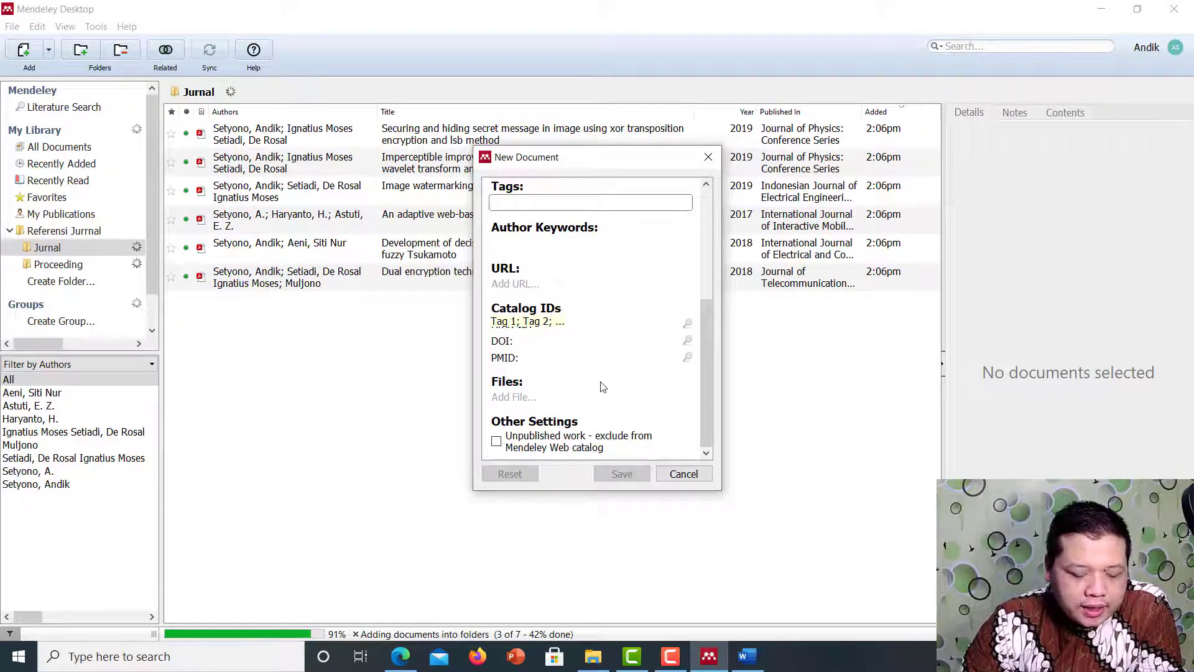
left_click(681, 472)
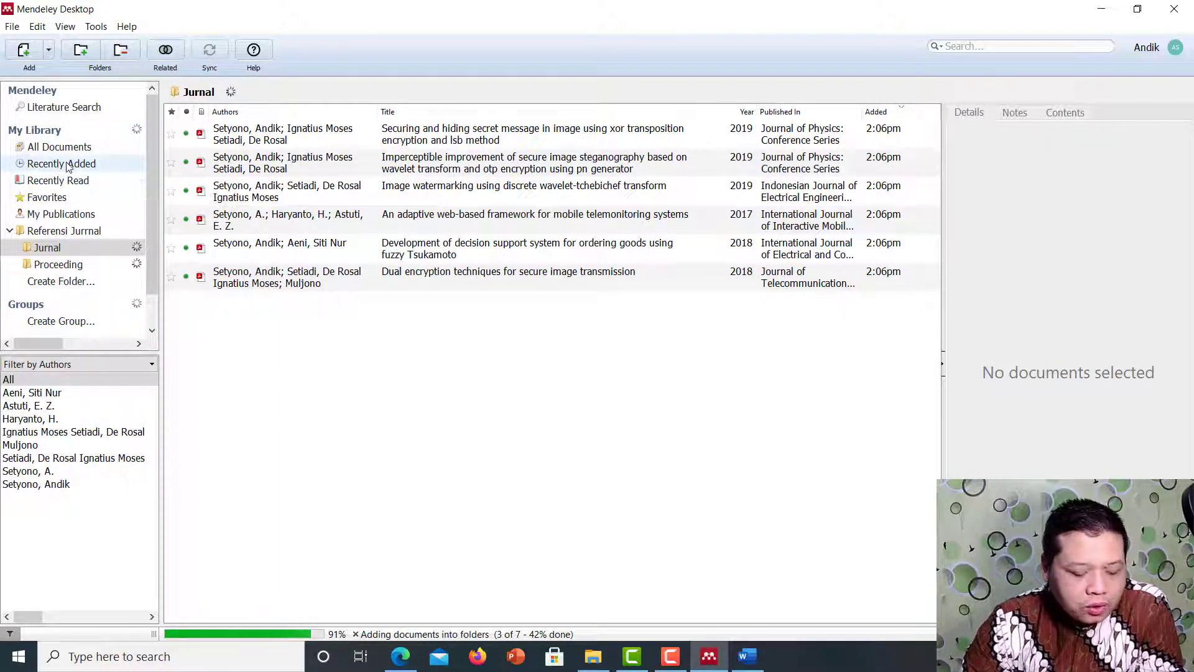
left_click(49, 49)
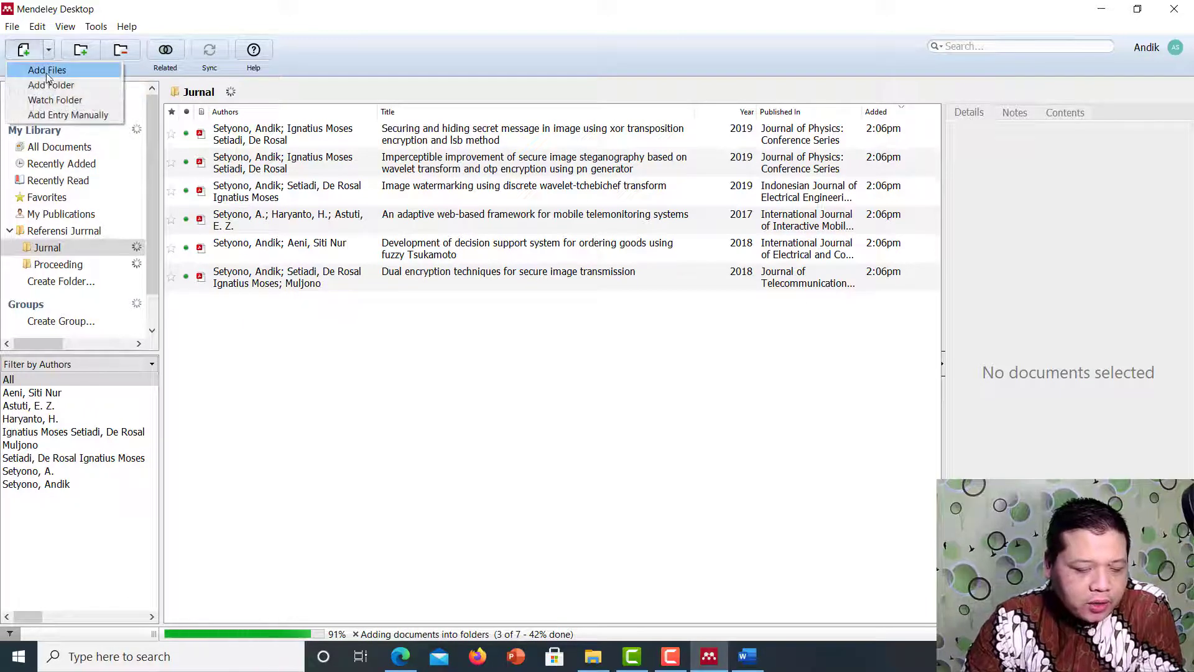
left_click(361, 360)
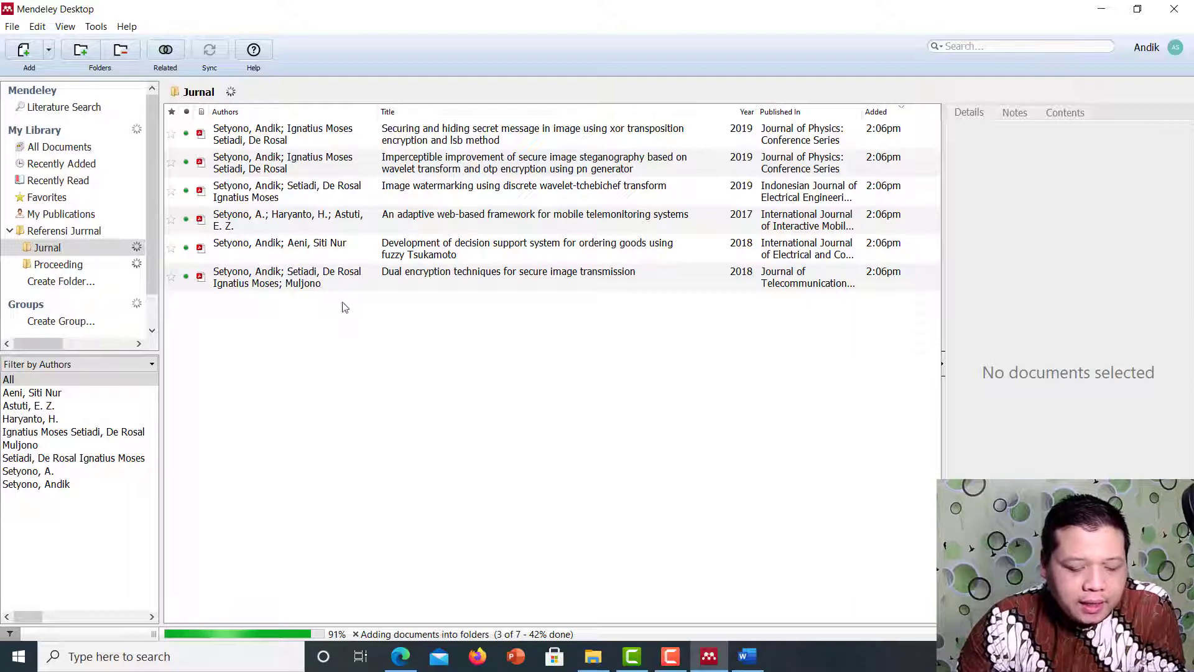
left_click(50, 248)
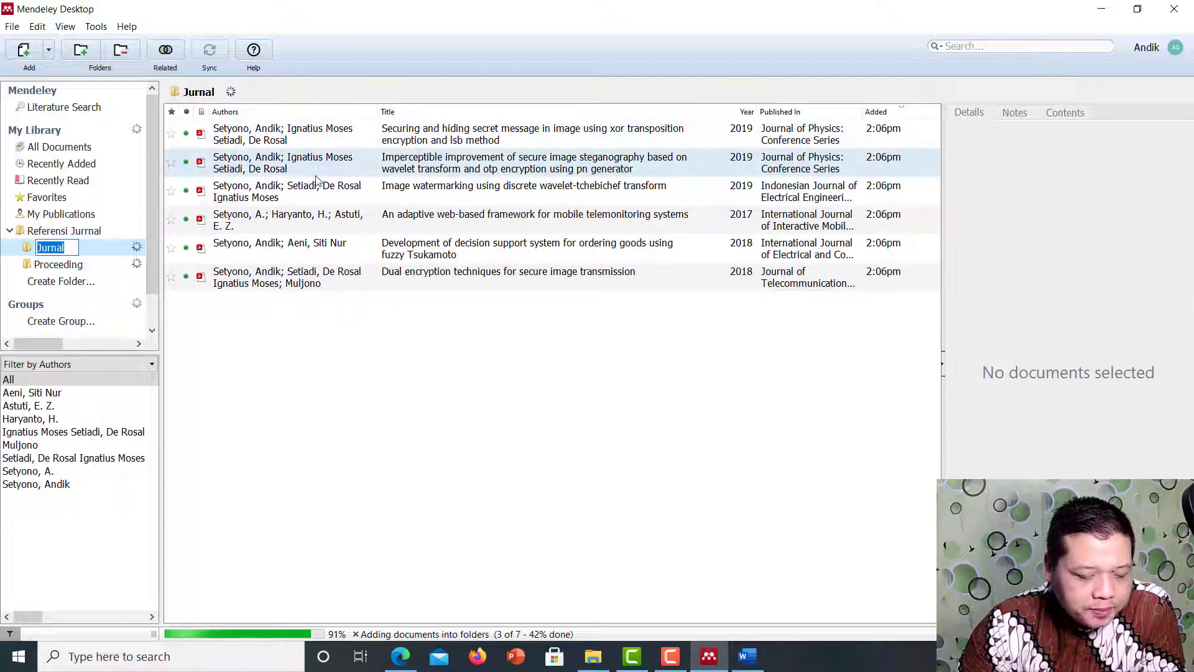
Examine the details of "An adaptive web-based framework for mobile telemonitoring systems", including title, authors, journal, year, pages, abstract and keywords.
left_click(421, 220)
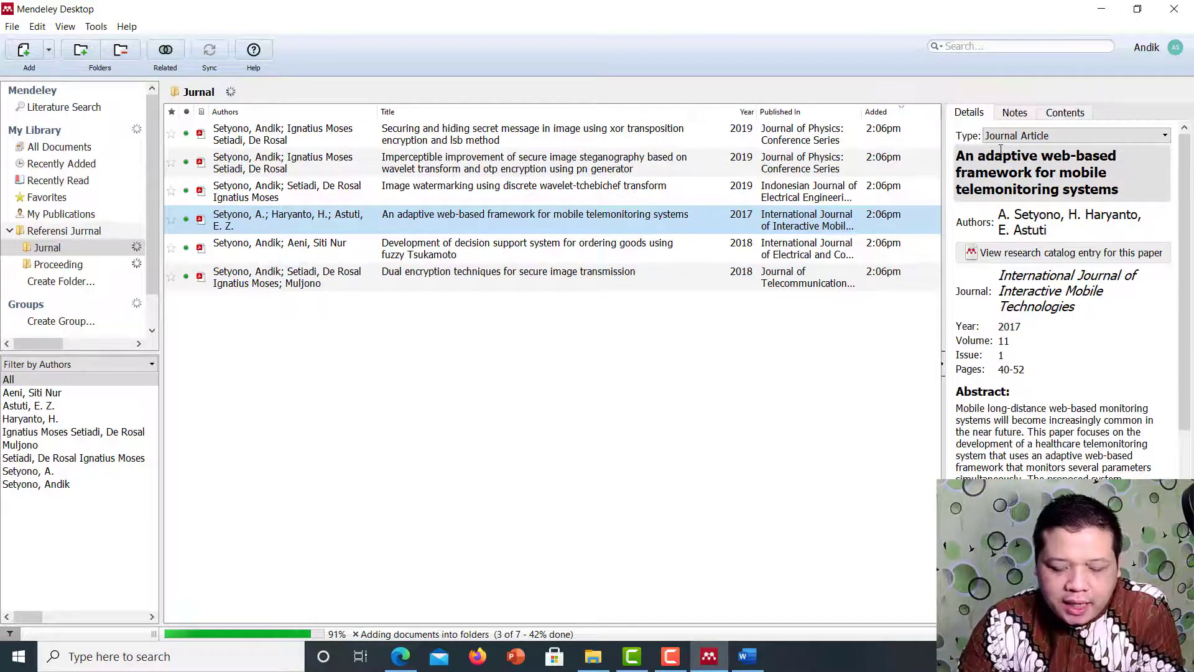
left_click_drag(956, 155, 1112, 201)
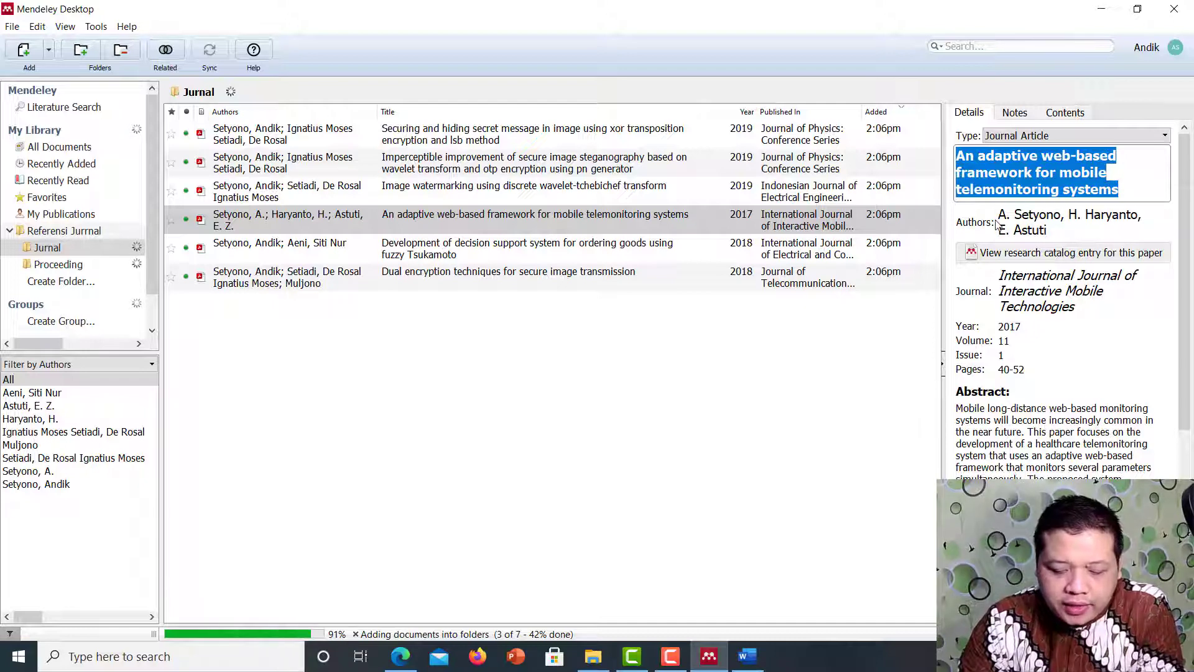
left_click_drag(999, 215, 1073, 234)
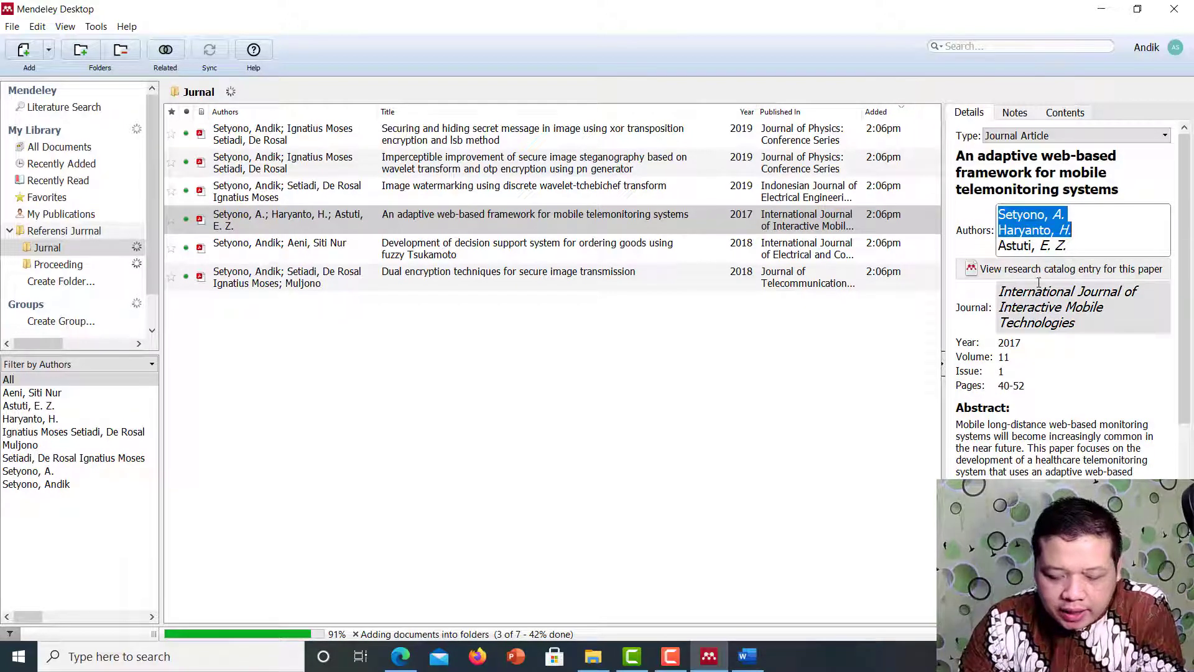
left_click_drag(999, 291, 1098, 308)
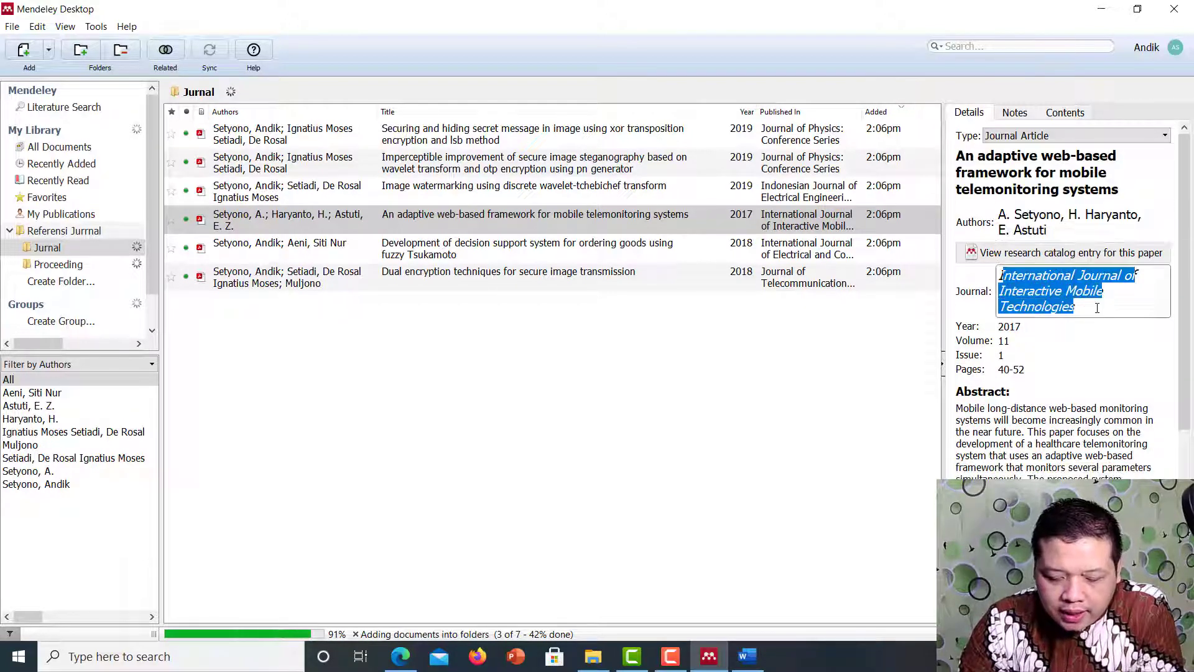
left_click(1018, 327)
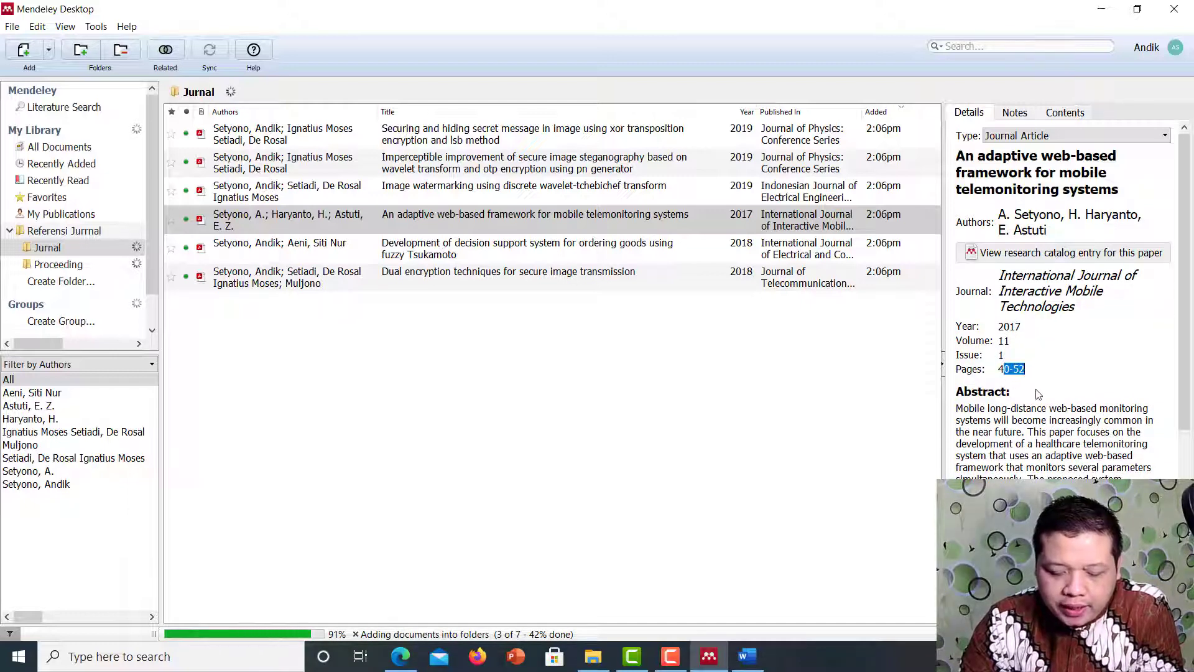
left_click(998, 439)
left_click_drag(957, 408, 1051, 591)
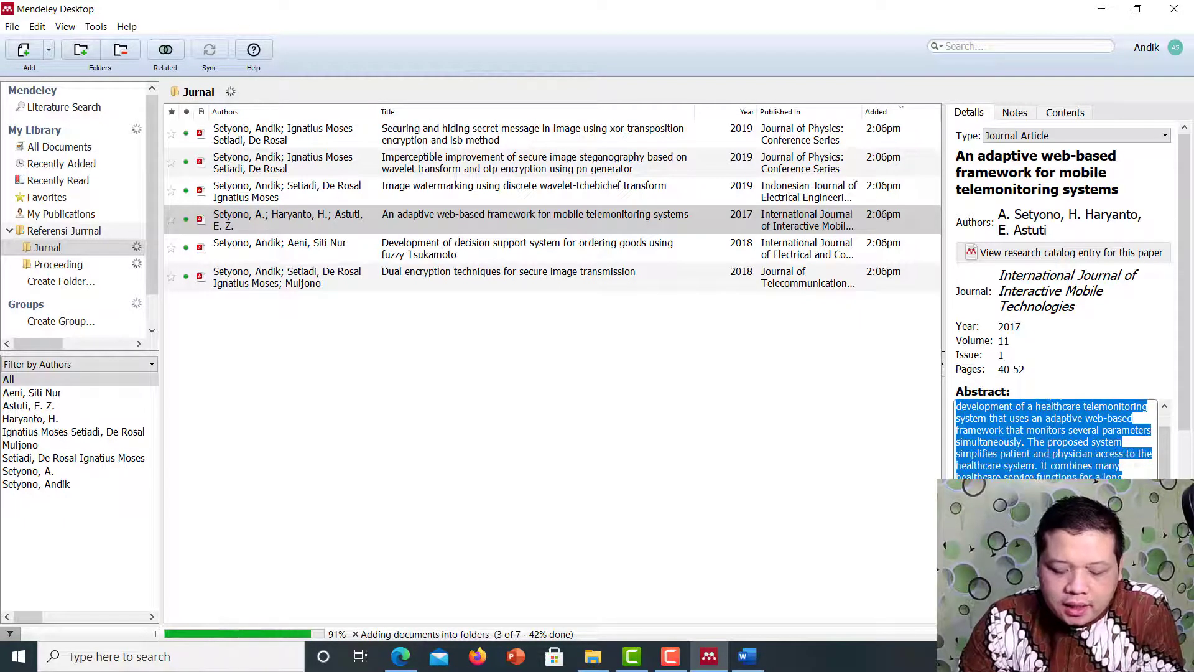
left_click(990, 474)
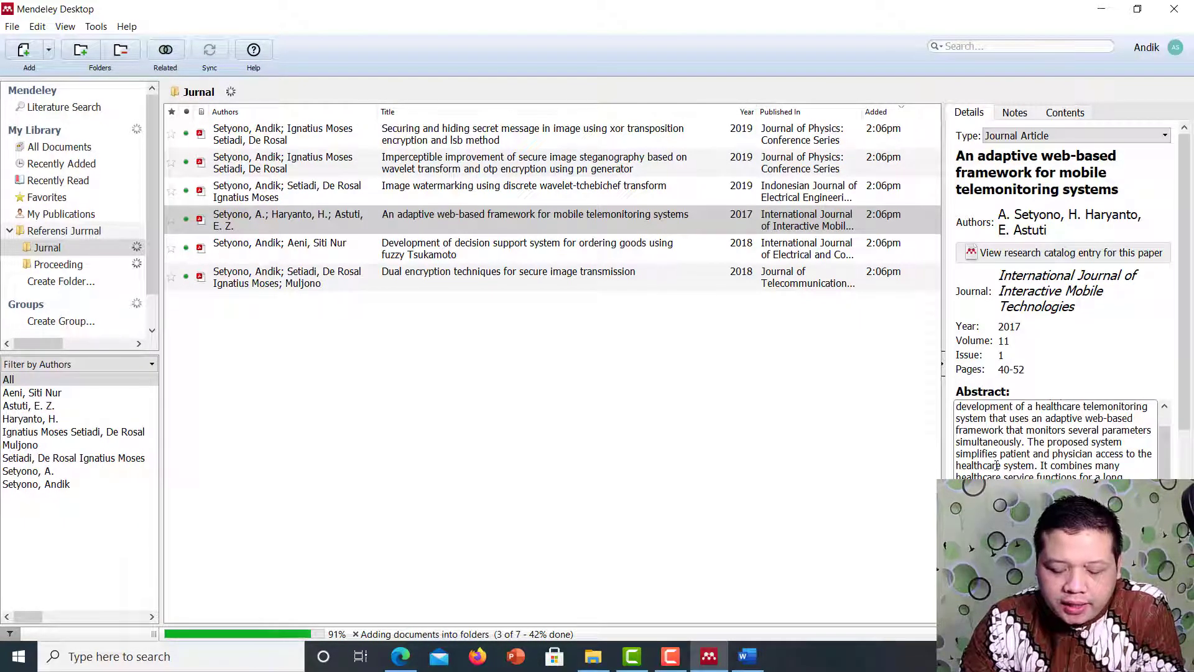
scroll(996, 465, "down", 4)
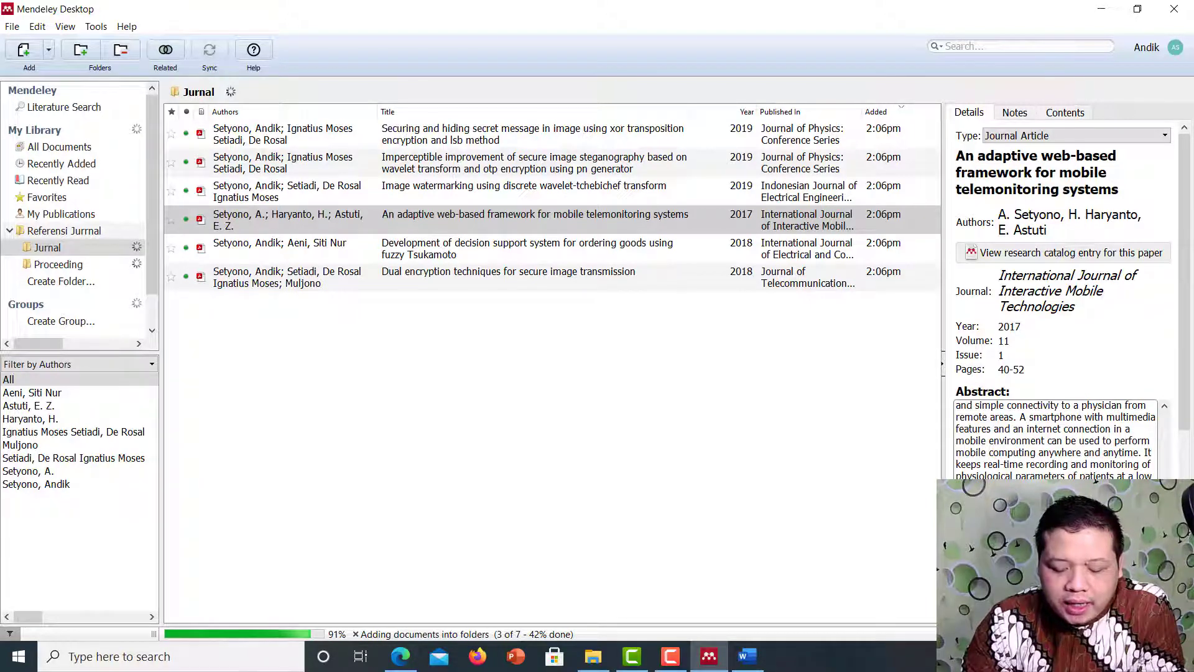
scroll(1063, 299, "down", 1)
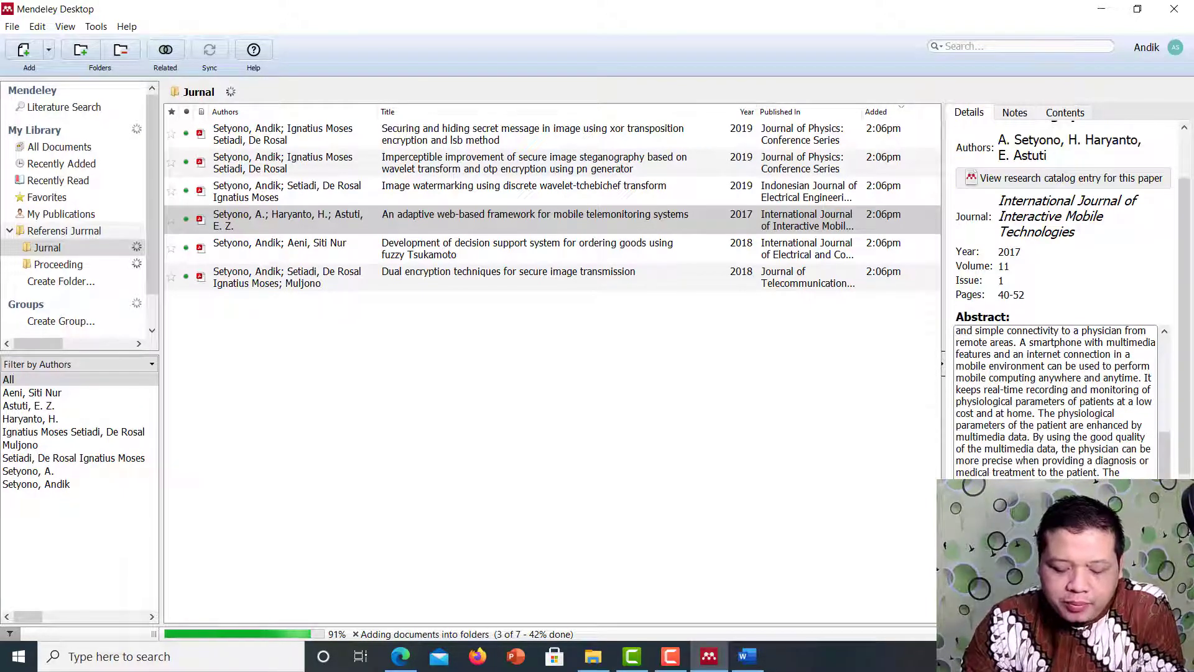
scroll(997, 465, "down", 2)
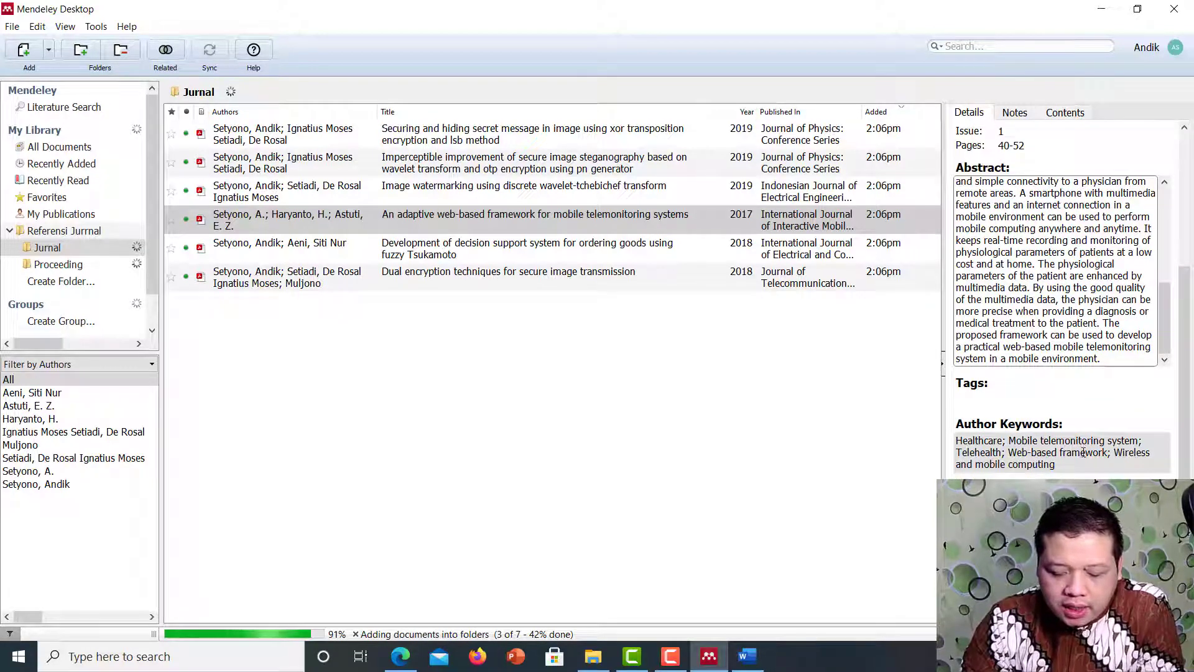
scroll(1089, 445, "down", 1)
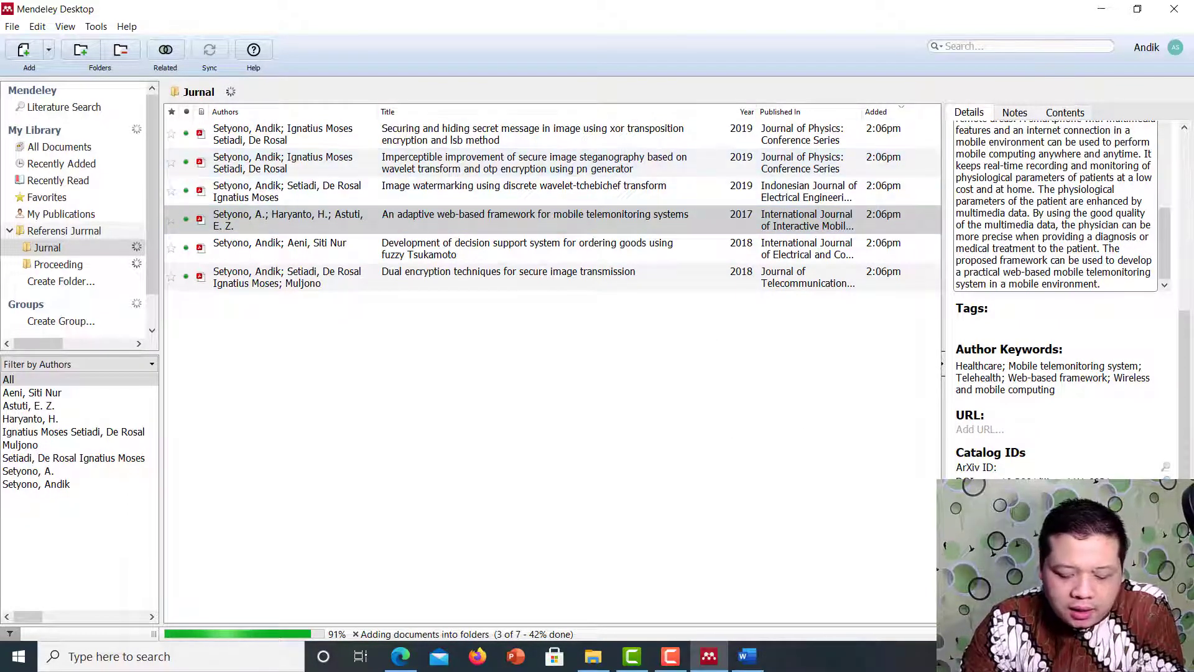
Open the PDF of "An adaptive web-based framework for mobile telemonitoring systems" and browse to section 2.1 Mobile Telemonitoring Technology.
double_click(559, 219)
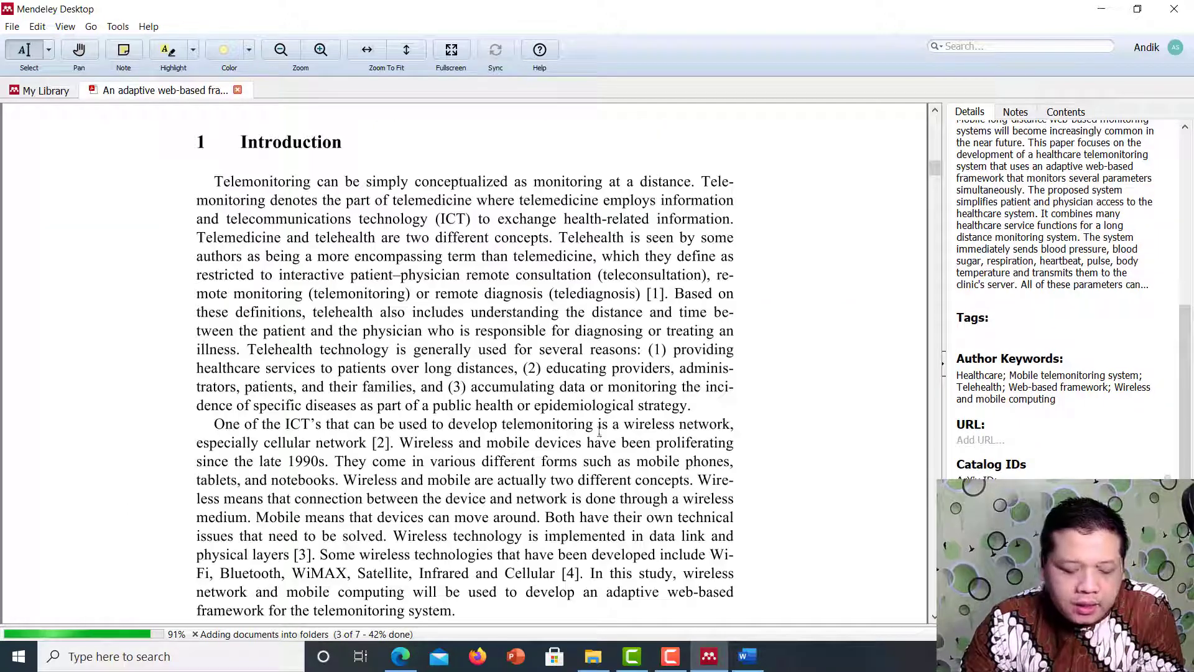
scroll(536, 372, "up", 2)
scroll(535, 372, "up", 3)
scroll(480, 360, "down", 6)
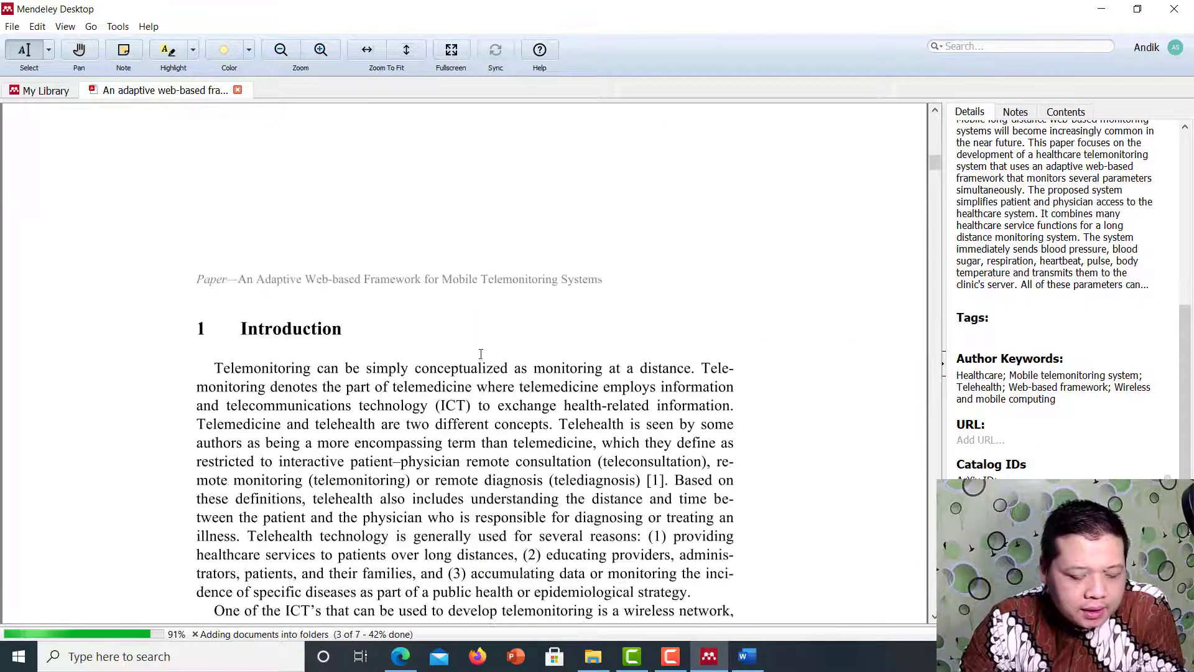
scroll(459, 397, "up", 15)
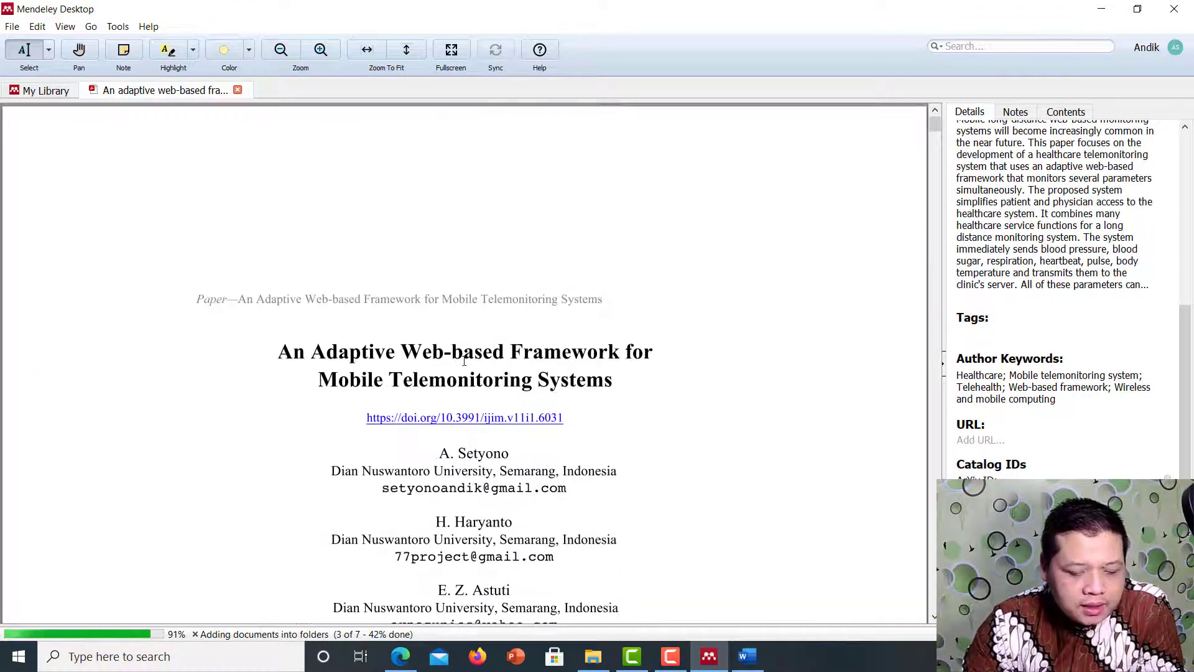
scroll(460, 361, "down", 15)
scroll(454, 352, "down", 15)
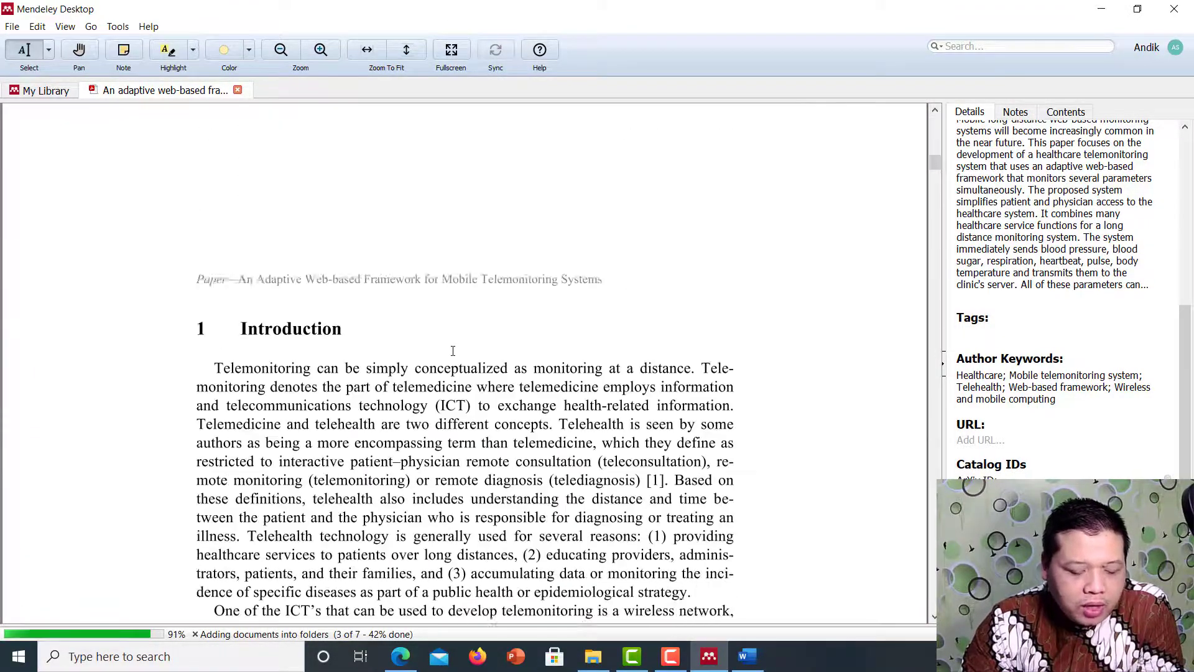
scroll(454, 351, "down", 15)
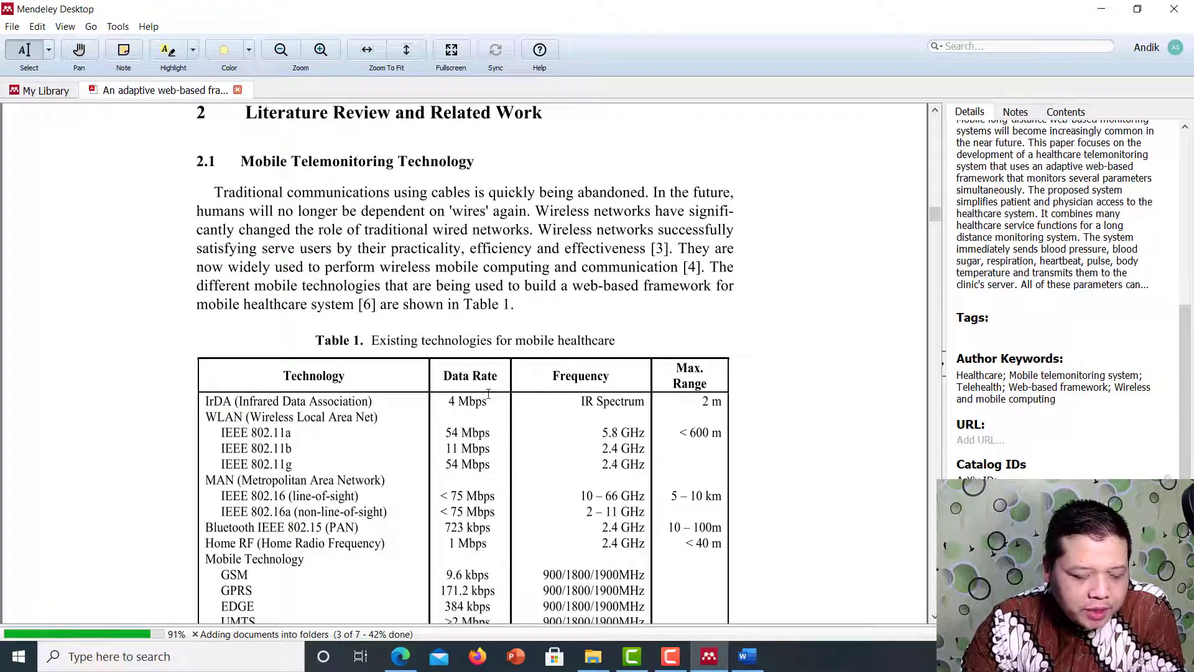
Copy the section 2.1 text from "Traditional communications" through "efficiency and effectiveness" and paste it into the blank Word document.
mouse_move(215, 191)
left_mouse_down()
mouse_move(559, 212)
mouse_move(627, 258)
mouse_move(647, 250)
mouse_move(601, 249)
left_mouse_up()
right_click(602, 249)
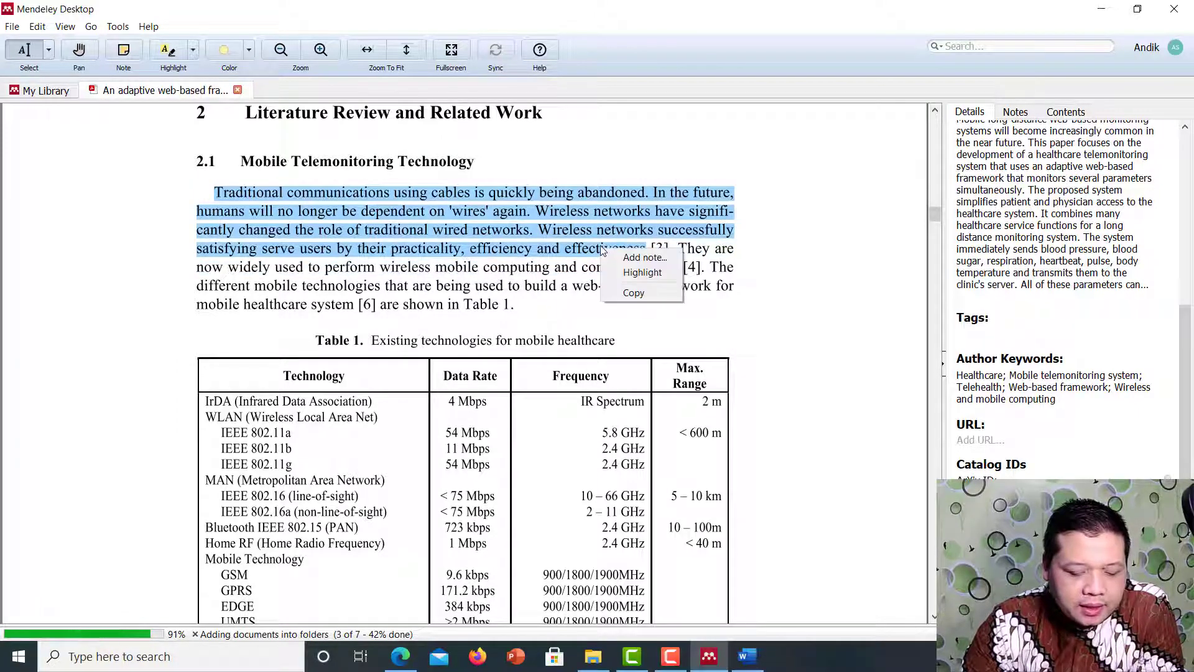
left_click(635, 291)
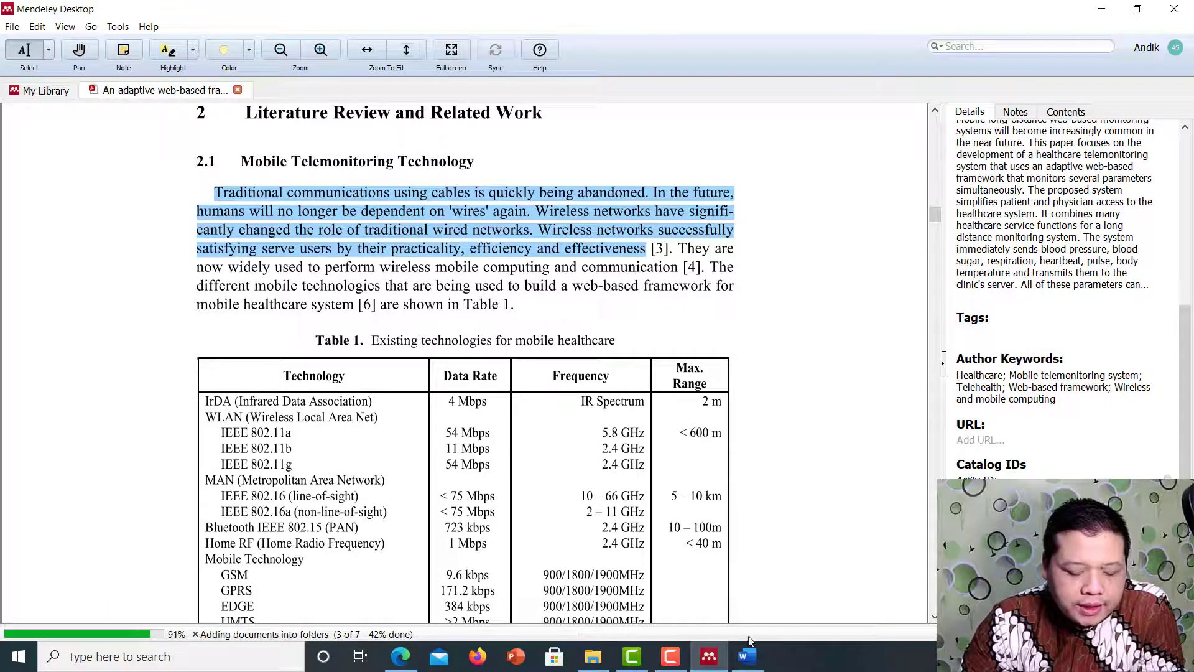
left_click(747, 656)
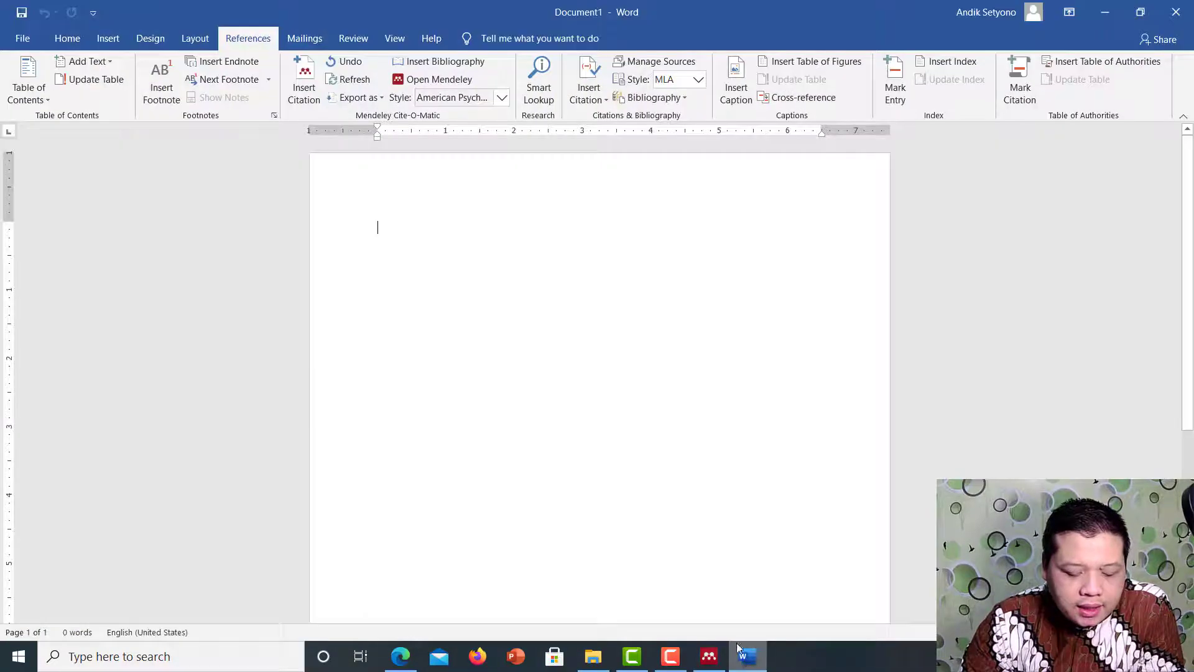
right_click(381, 231)
left_click(409, 294)
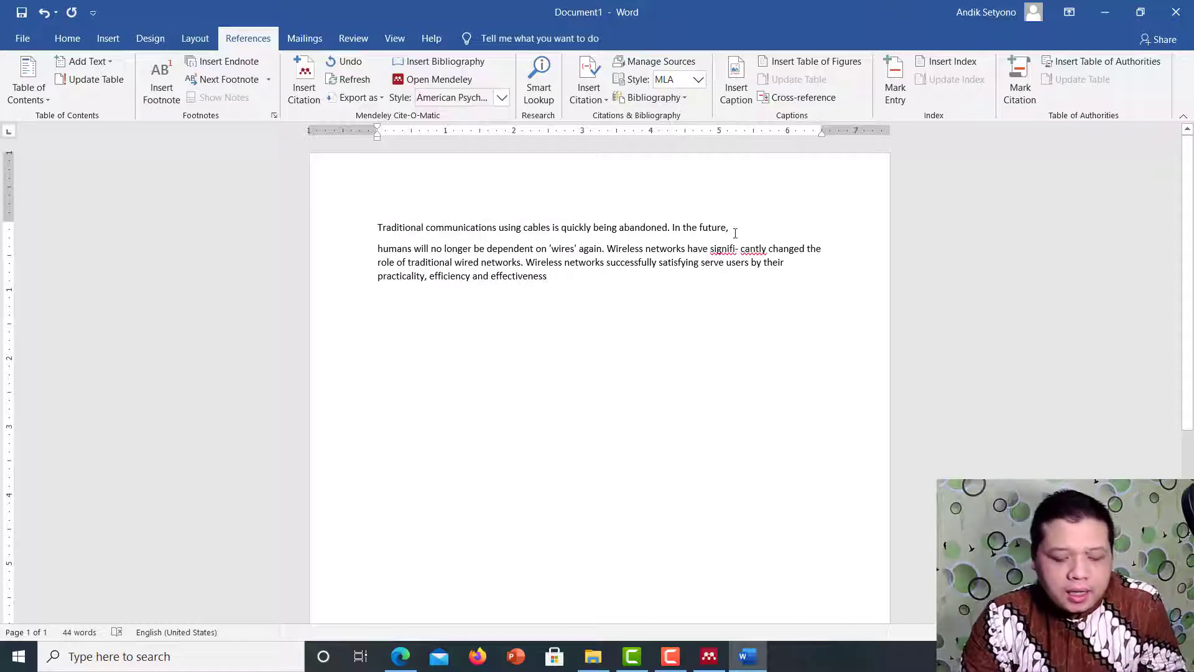
Remove the paragraph break after "In the future," and join the split word into "significantly" in the pasted text.
left_click(756, 222)
key("Delete")
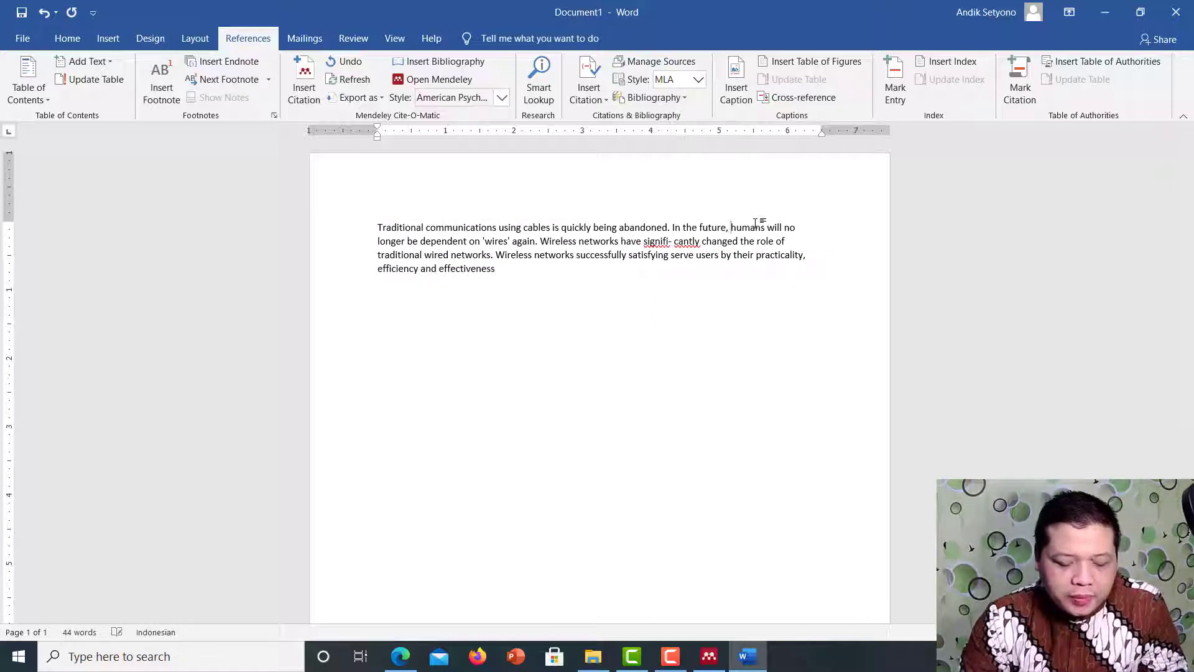
left_click(675, 240)
key("BackSpace")
key("BackSpace")
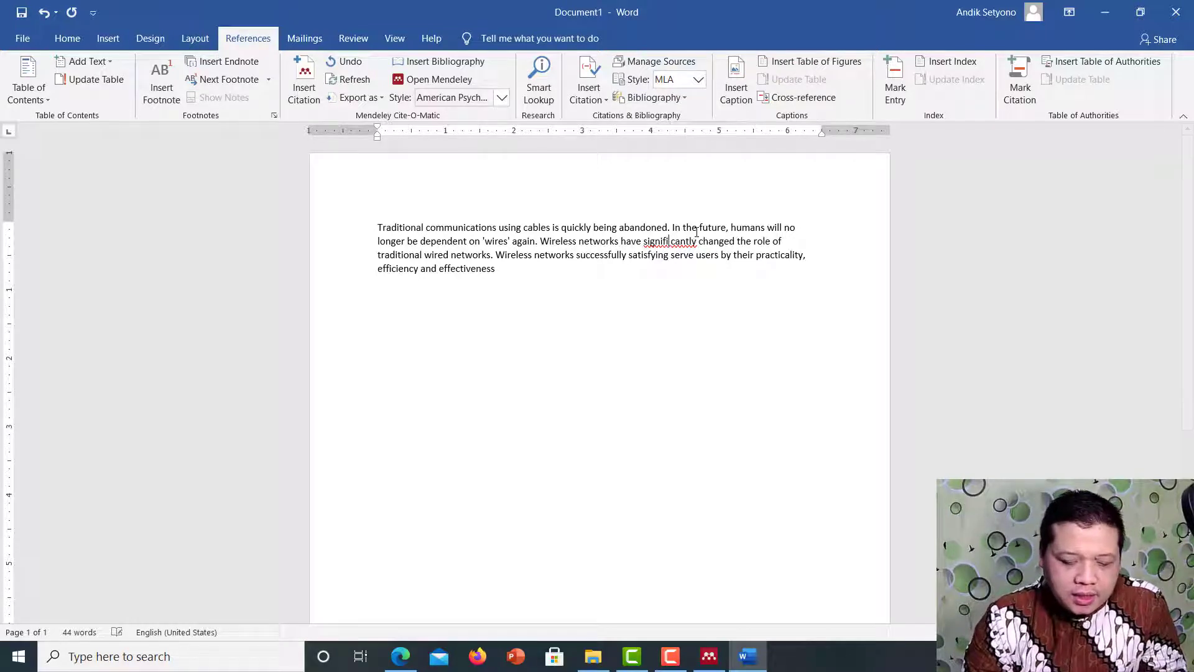
key("BackSpace")
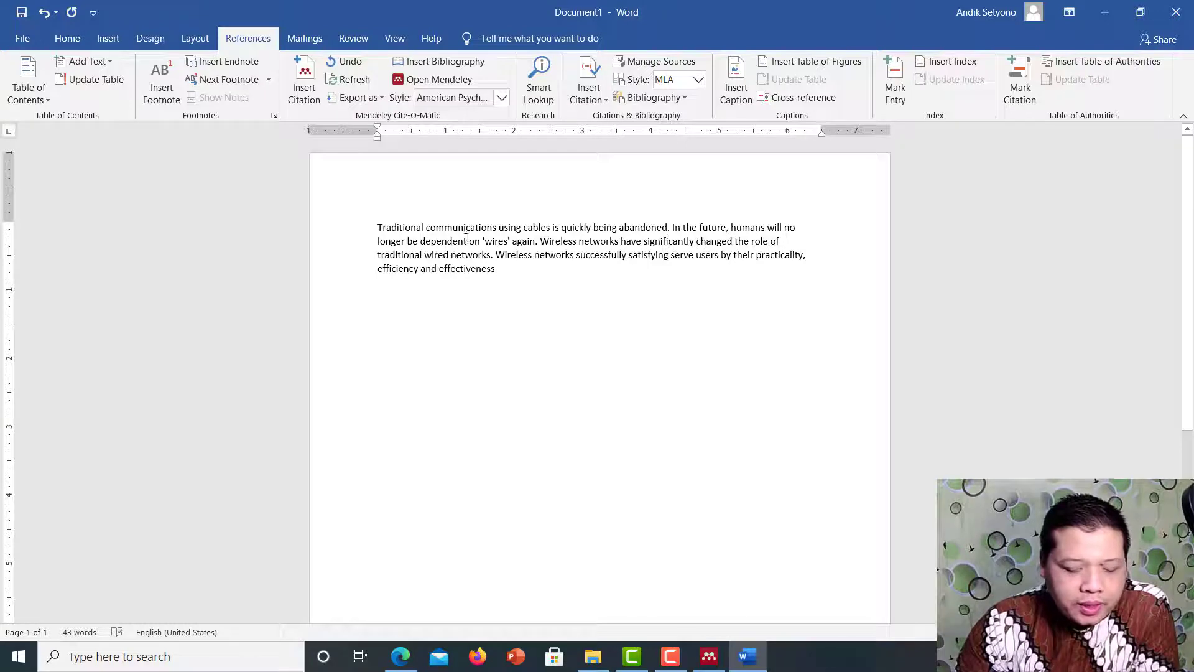
Justify the pasted paragraph and add a period after "effectiveness".
left_click_drag(377, 227, 490, 276)
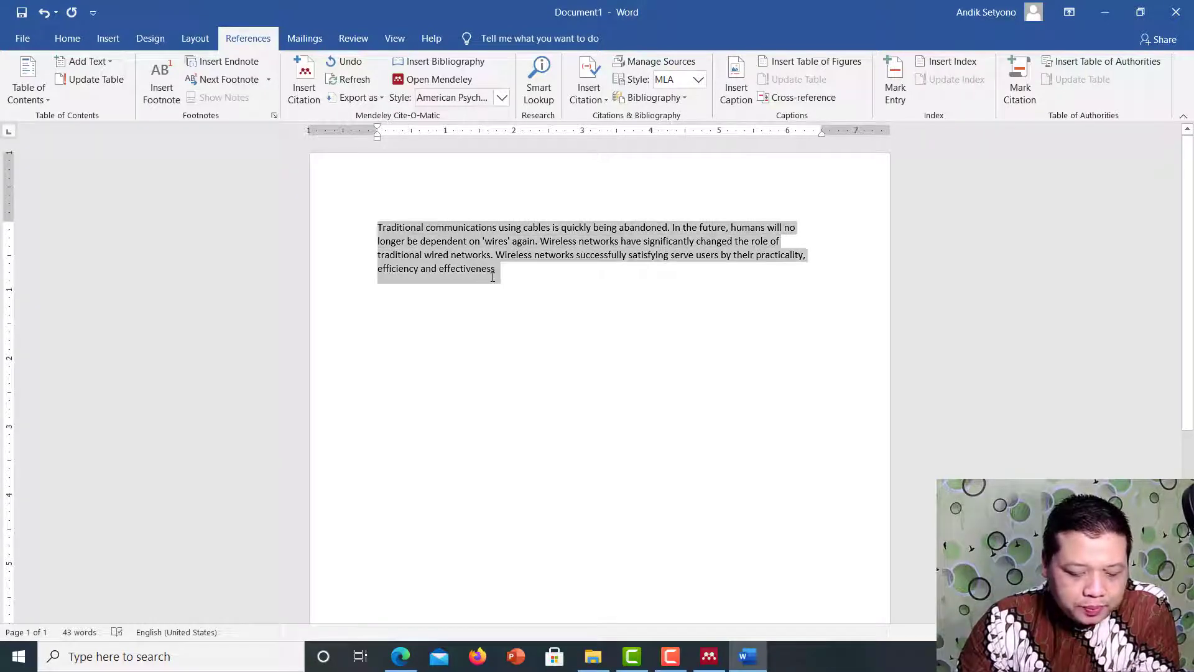
left_click(61, 40)
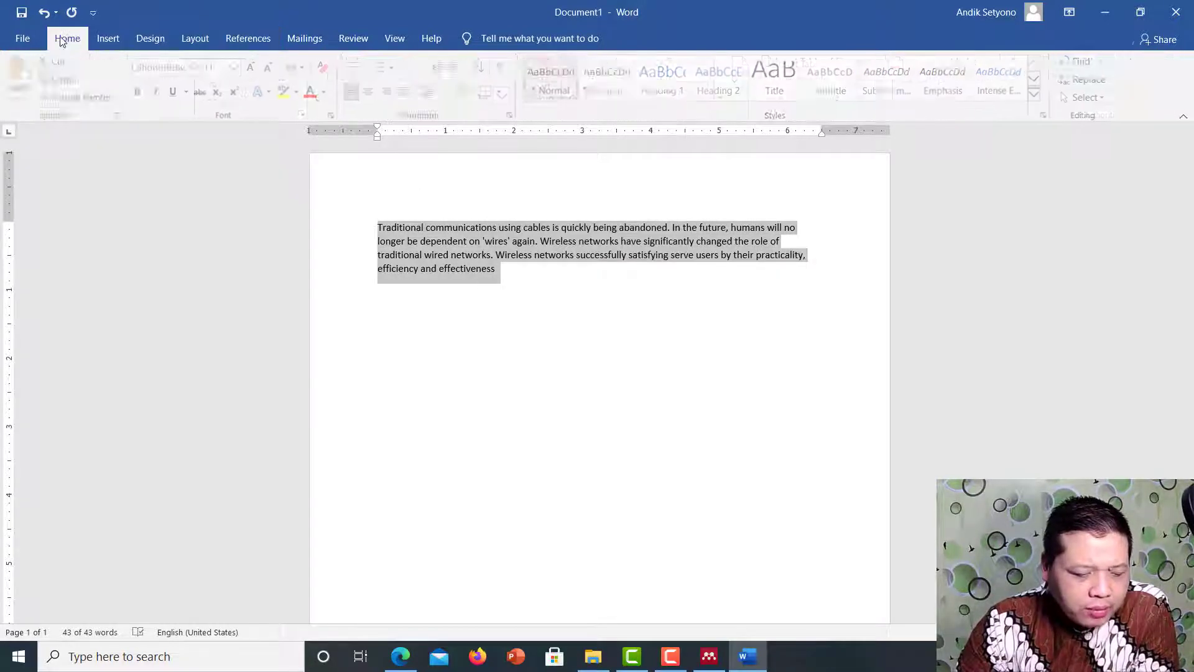
left_click(408, 91)
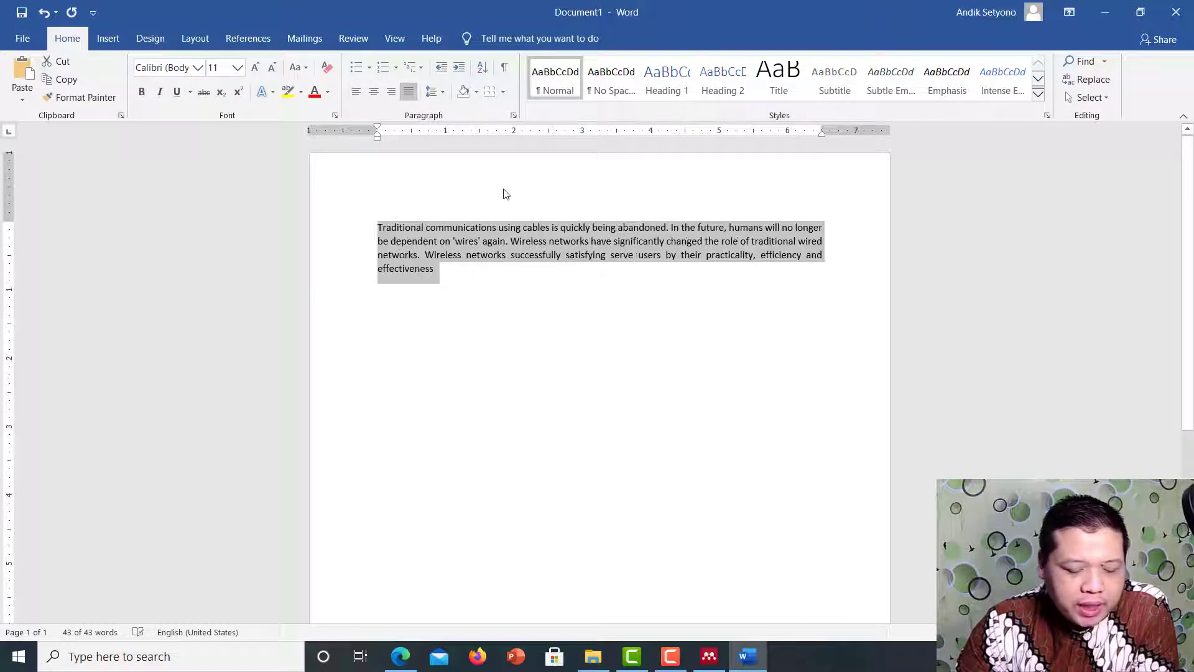
left_click(433, 268)
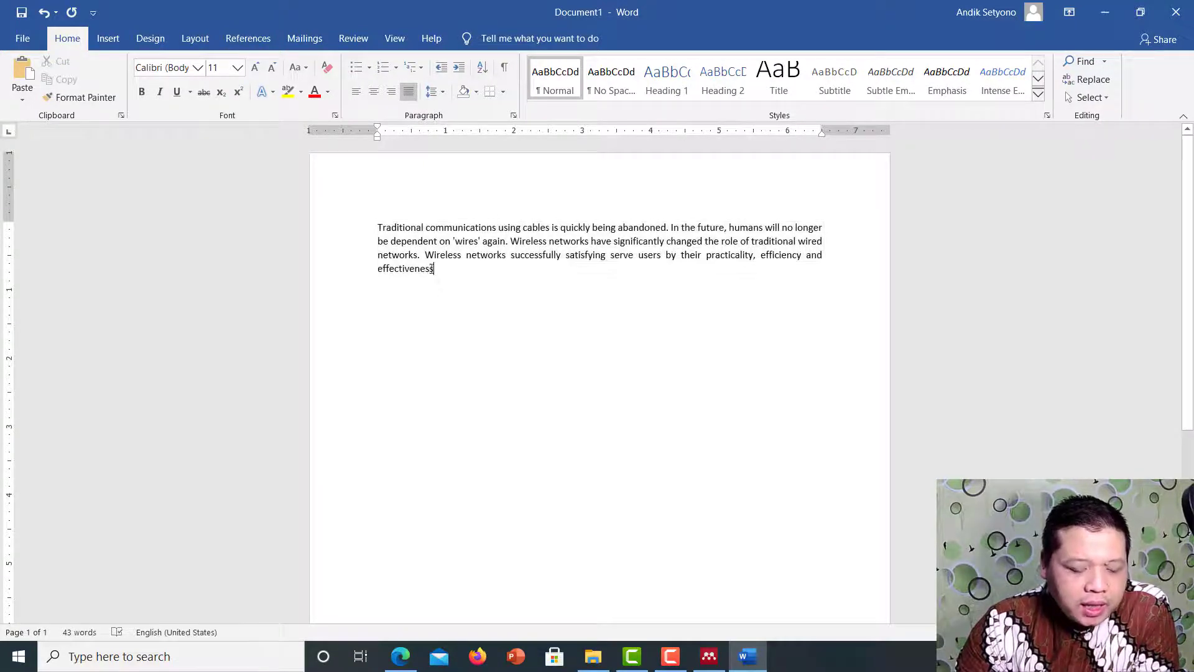
type(".")
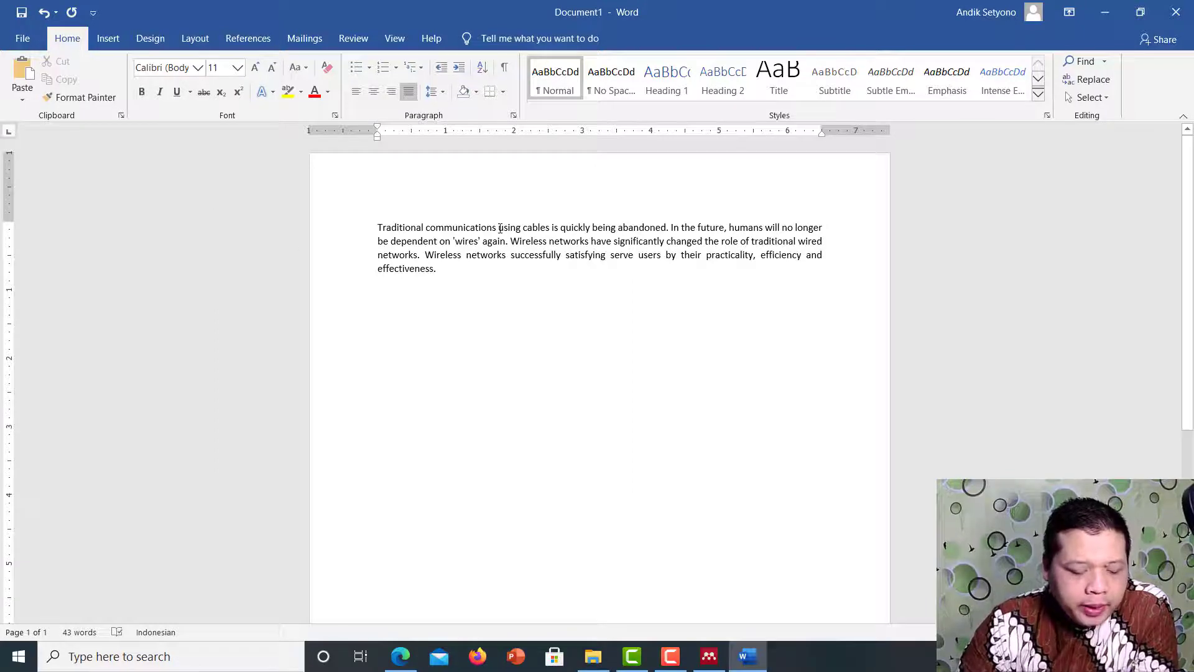
Insert a Mendeley citation for "An adaptive web-based framework for mobile telemonitoring systems" before the final period, separated from "effectiveness" by a space.
left_click(247, 38)
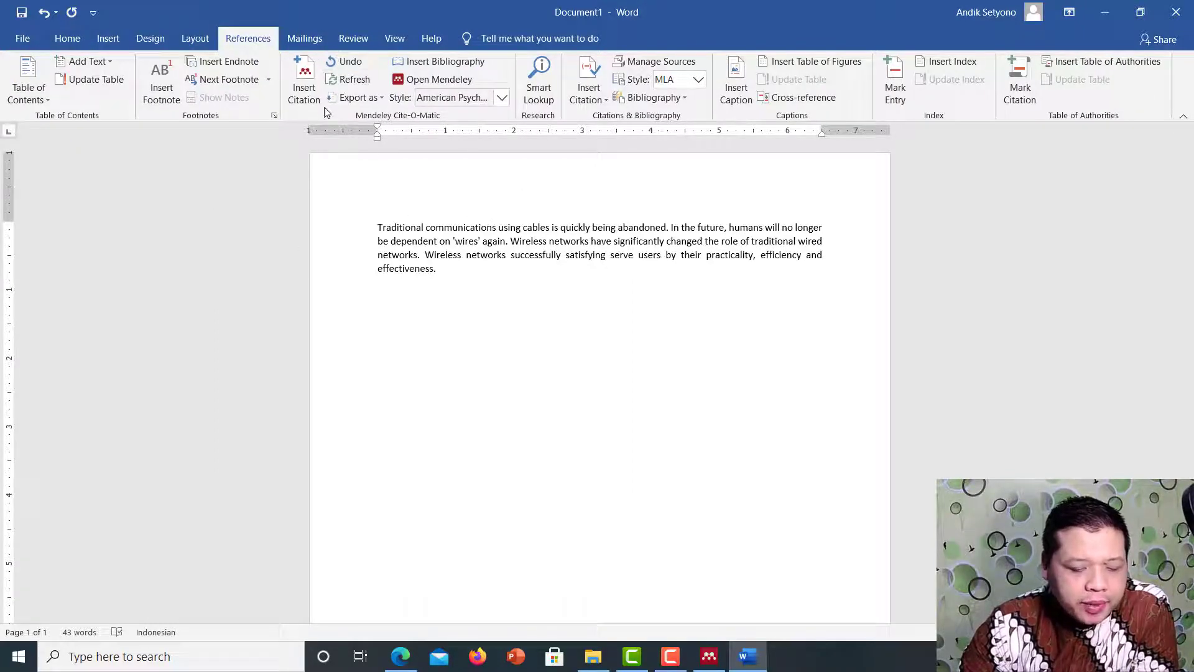
left_click(309, 93)
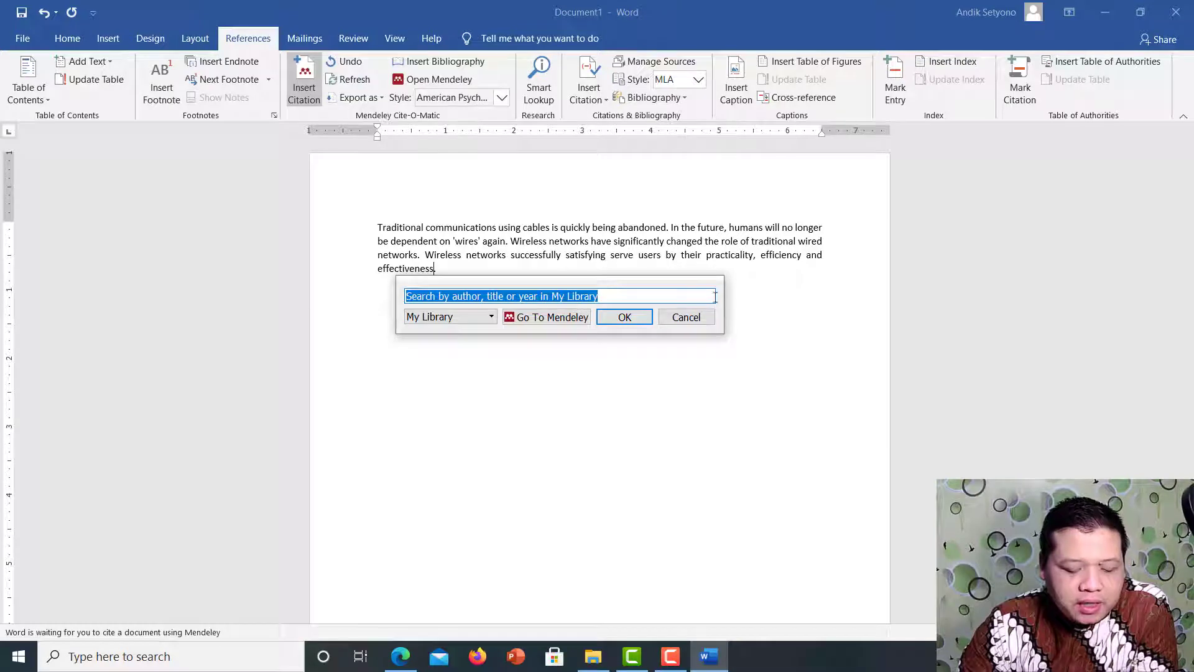
left_click(563, 317)
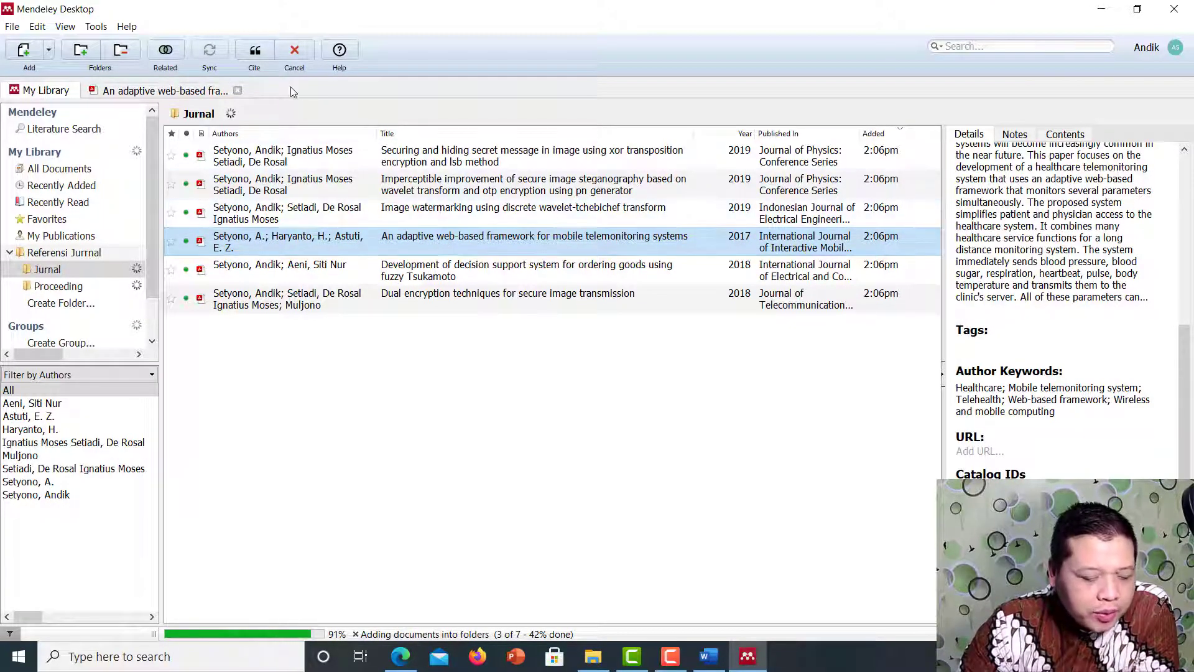
left_click(255, 55)
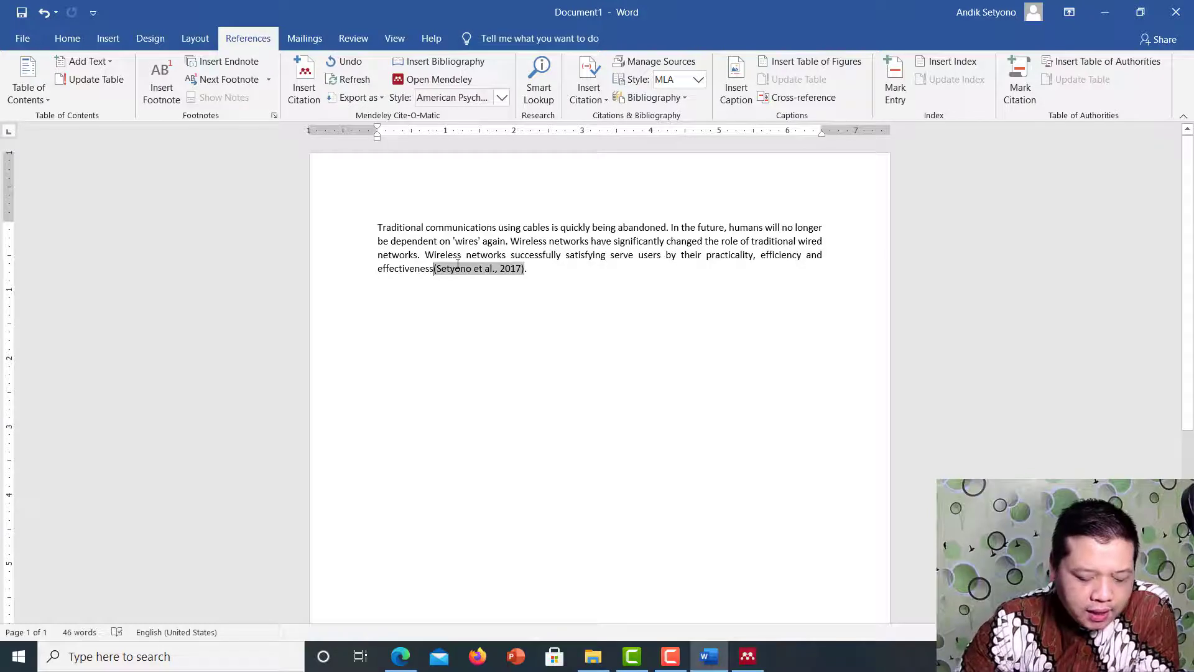
left_click(546, 273)
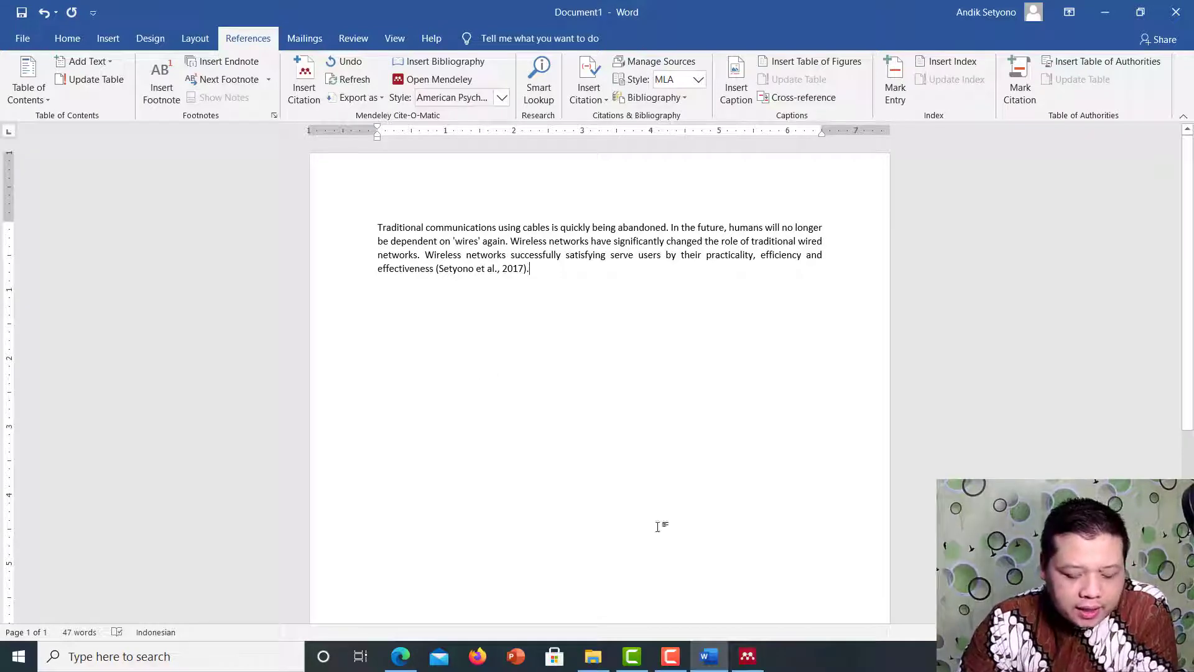
Check the cited paper's authors, journal and year in Mendeley Desktop, and return to the Word document.
left_click(747, 656)
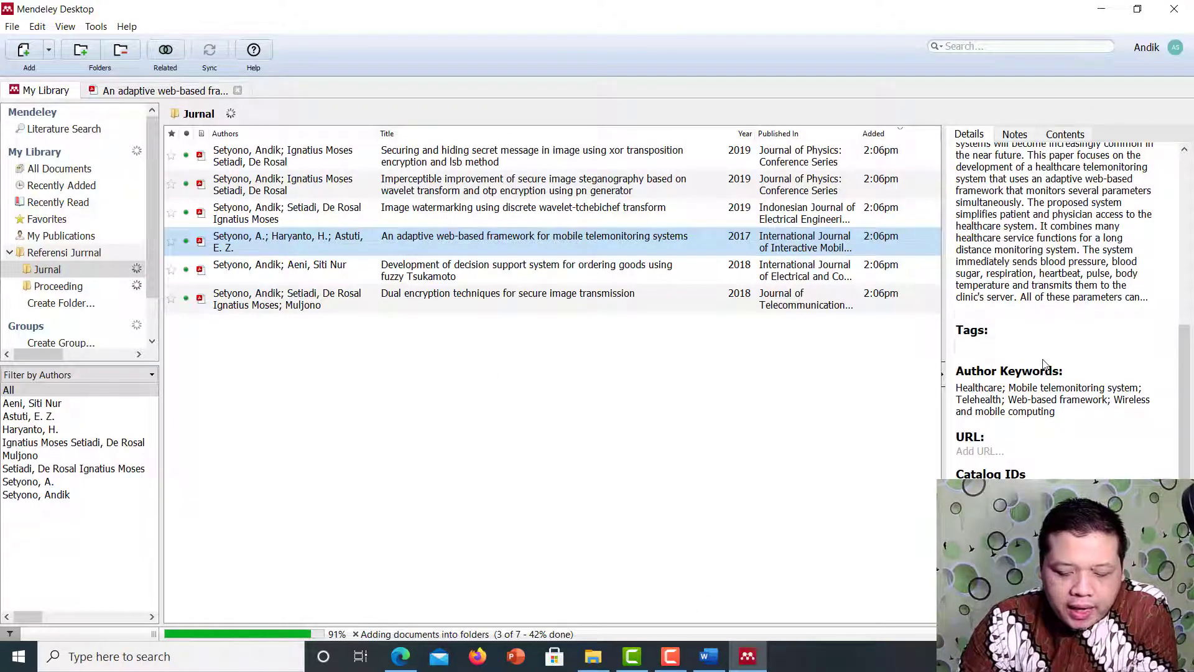
scroll(1045, 365, "up", 8)
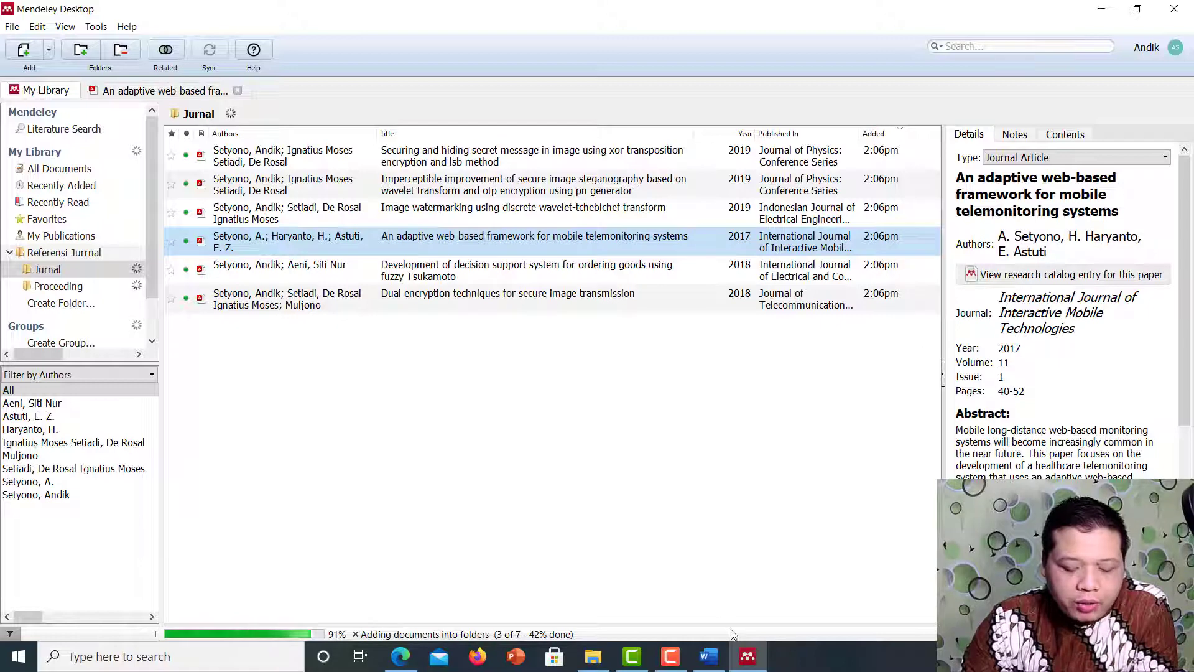
left_click(710, 653)
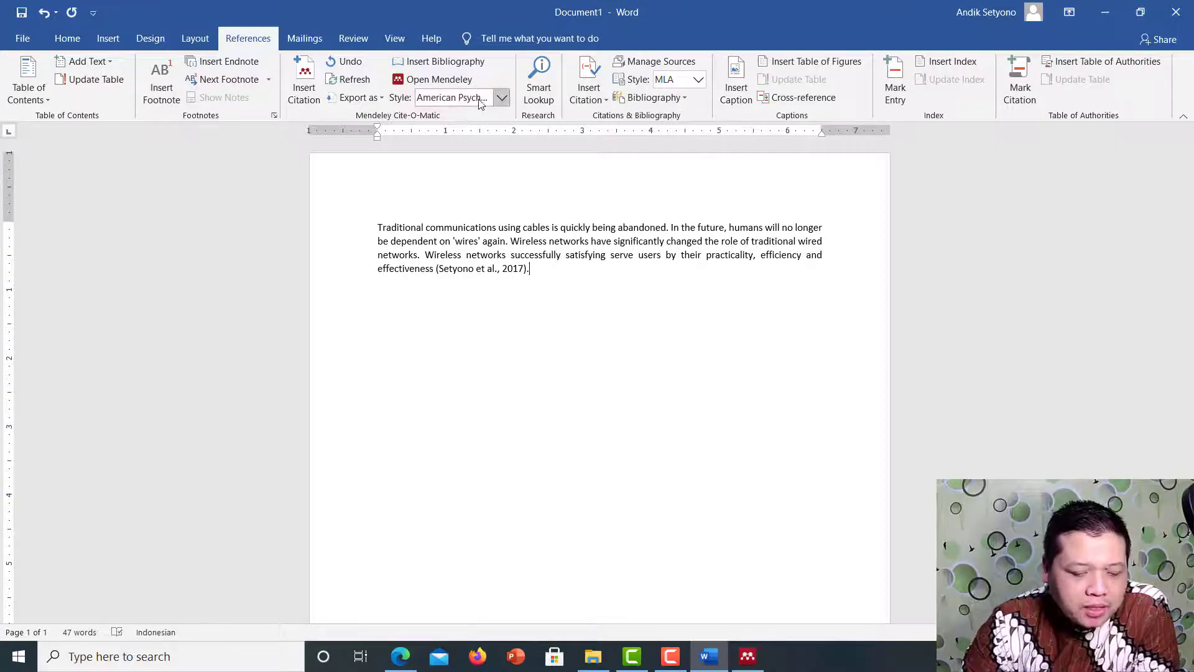
Set the Mendeley citation style of the document to IEEE.
left_click(501, 98)
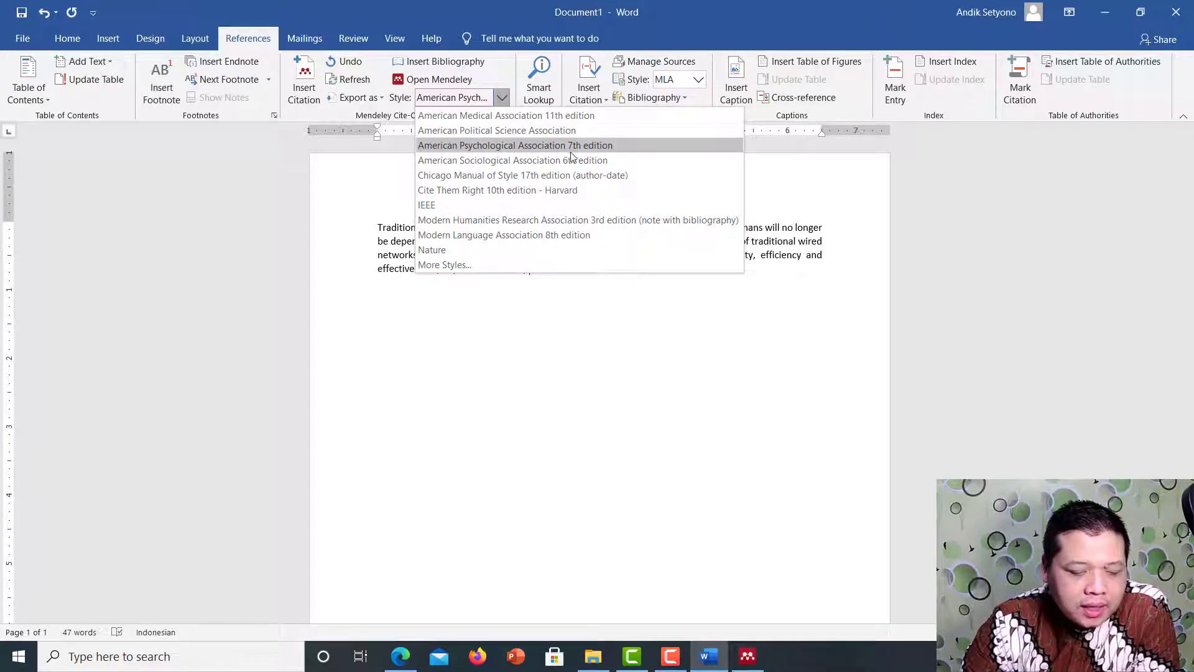
left_click(502, 97)
left_click(502, 97)
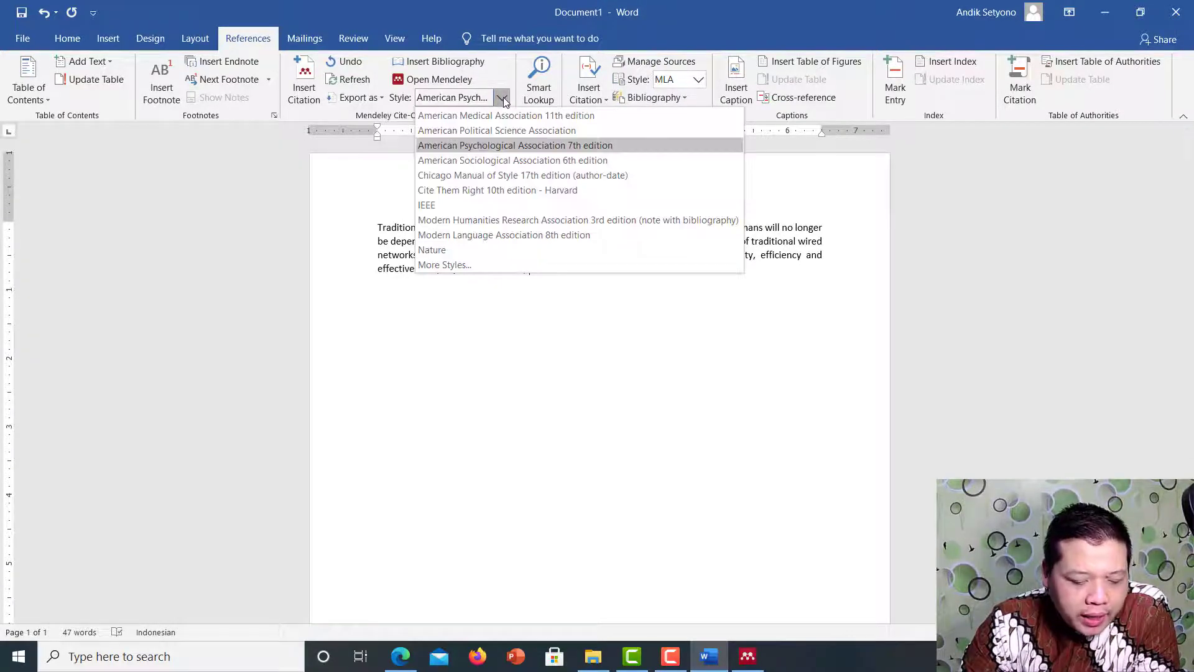
left_click(435, 205)
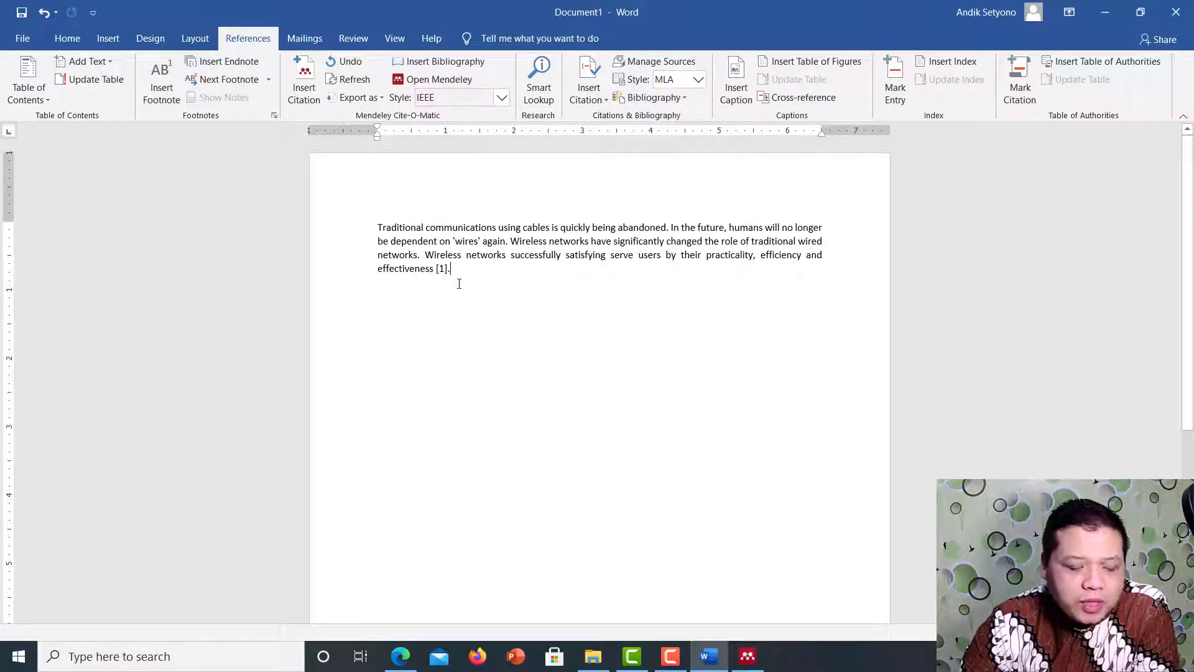
Review the installed citation styles in Mendeley, search the additional styles for "harva" and install Elsevier - Harvard (with titles).
left_click(501, 97)
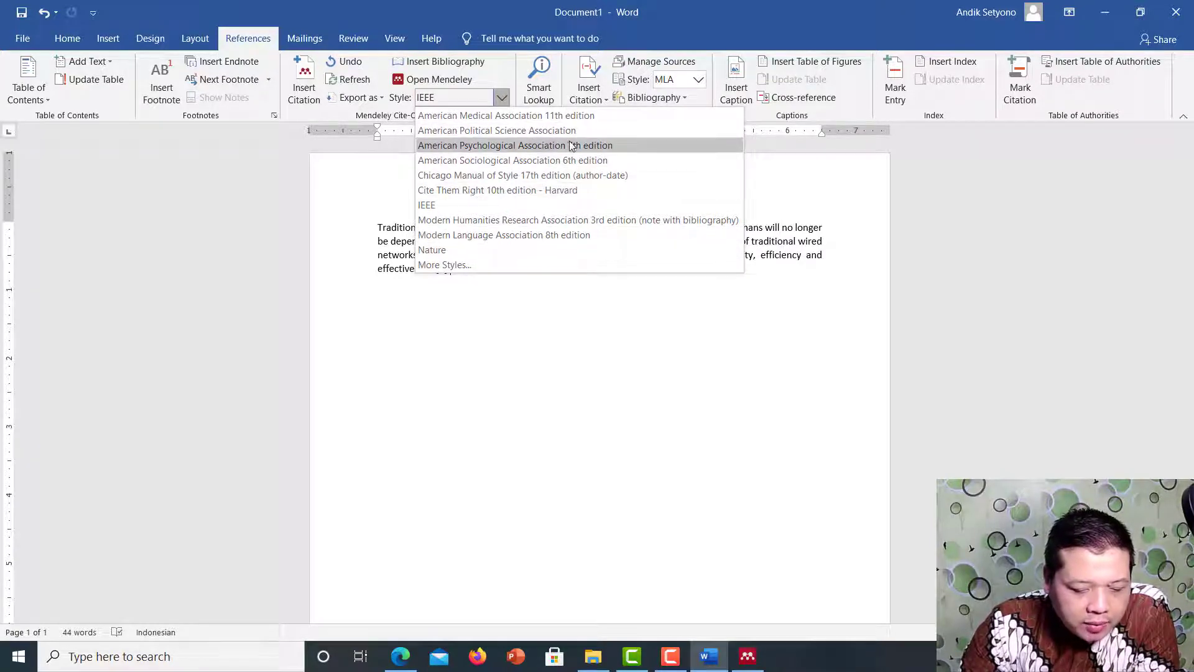
left_click(450, 266)
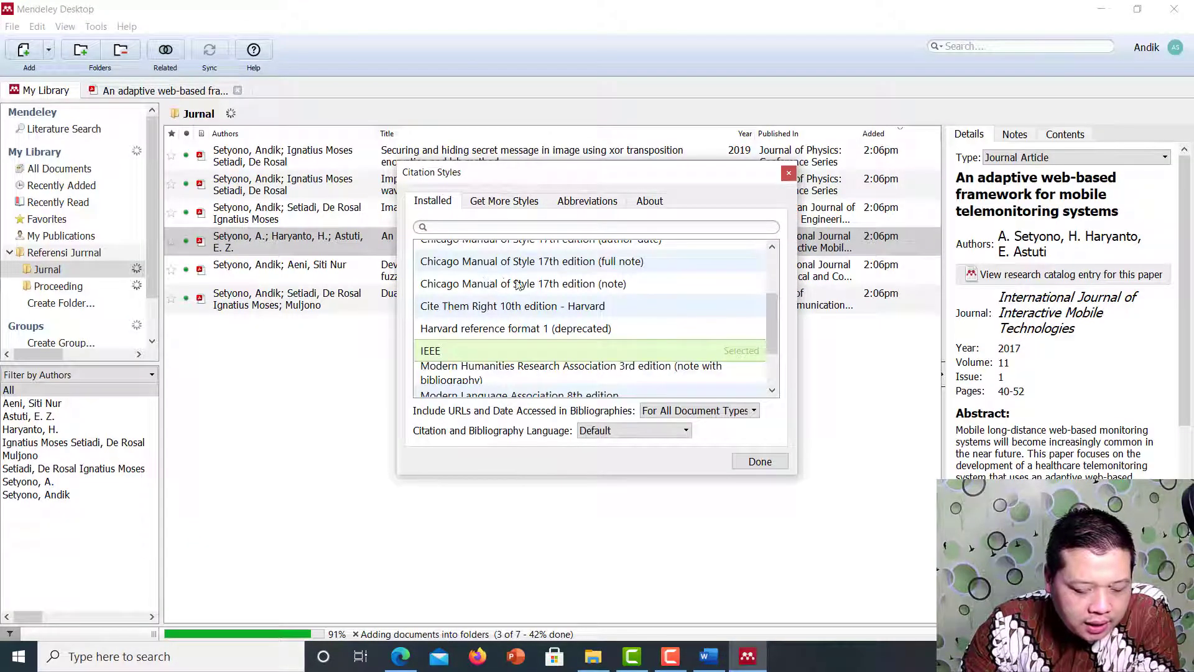
scroll(519, 285, "down", 2)
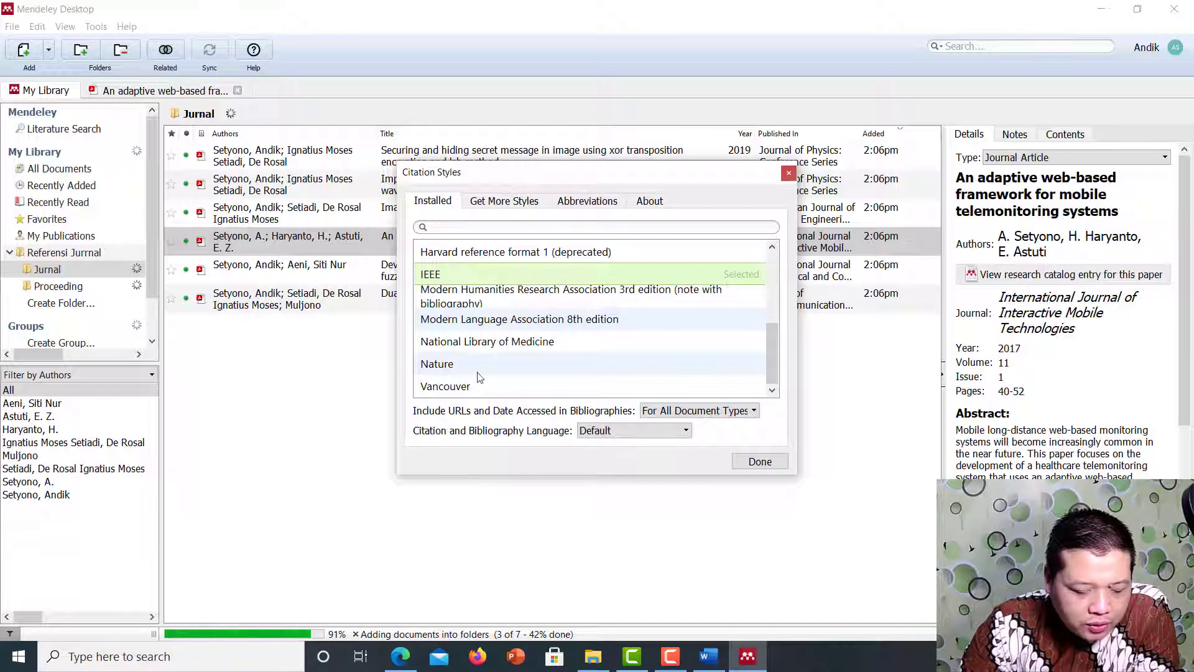
scroll(485, 361, "up", 3)
scroll(496, 323, "down", 3)
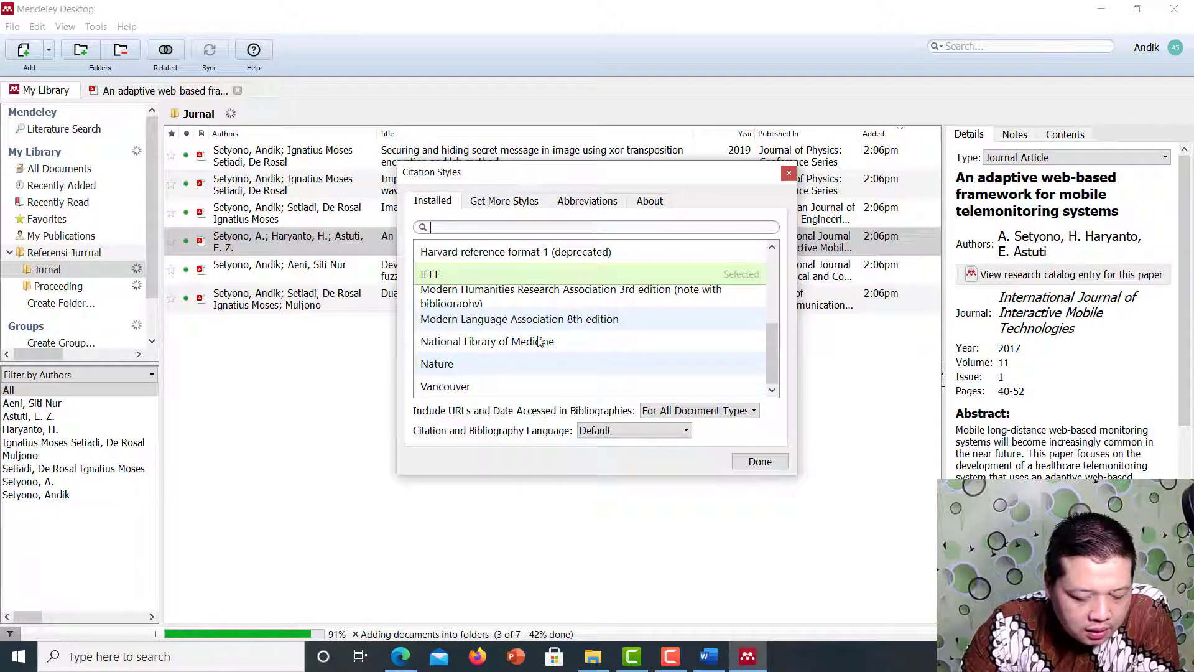
left_click(509, 203)
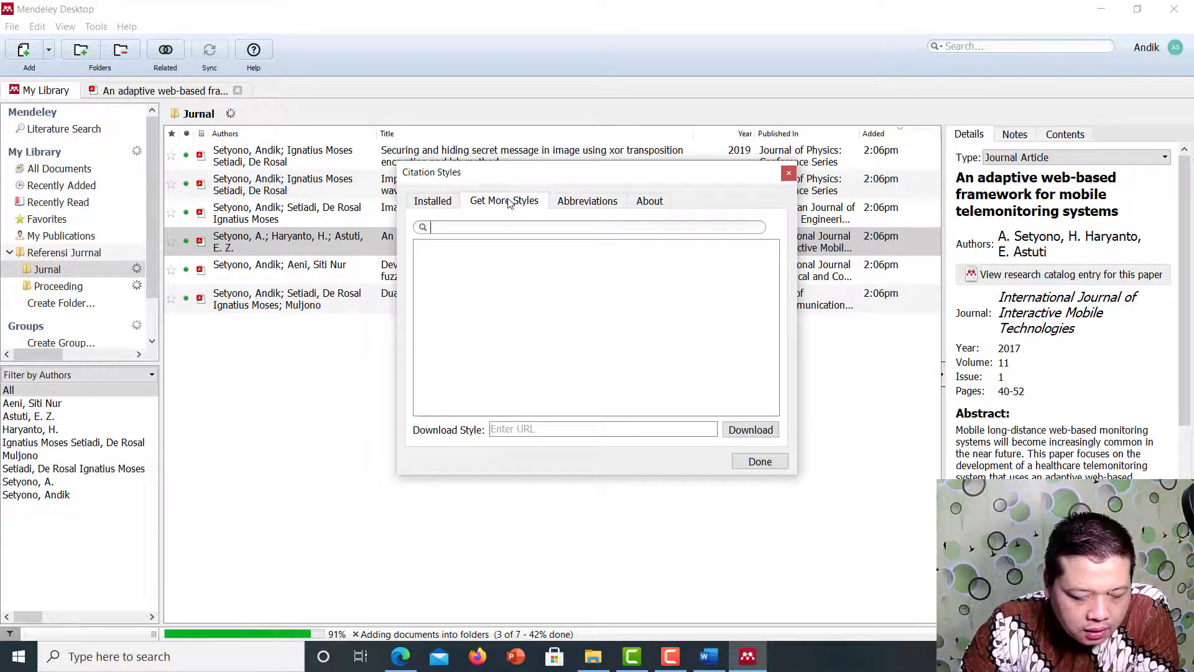
left_click(485, 224)
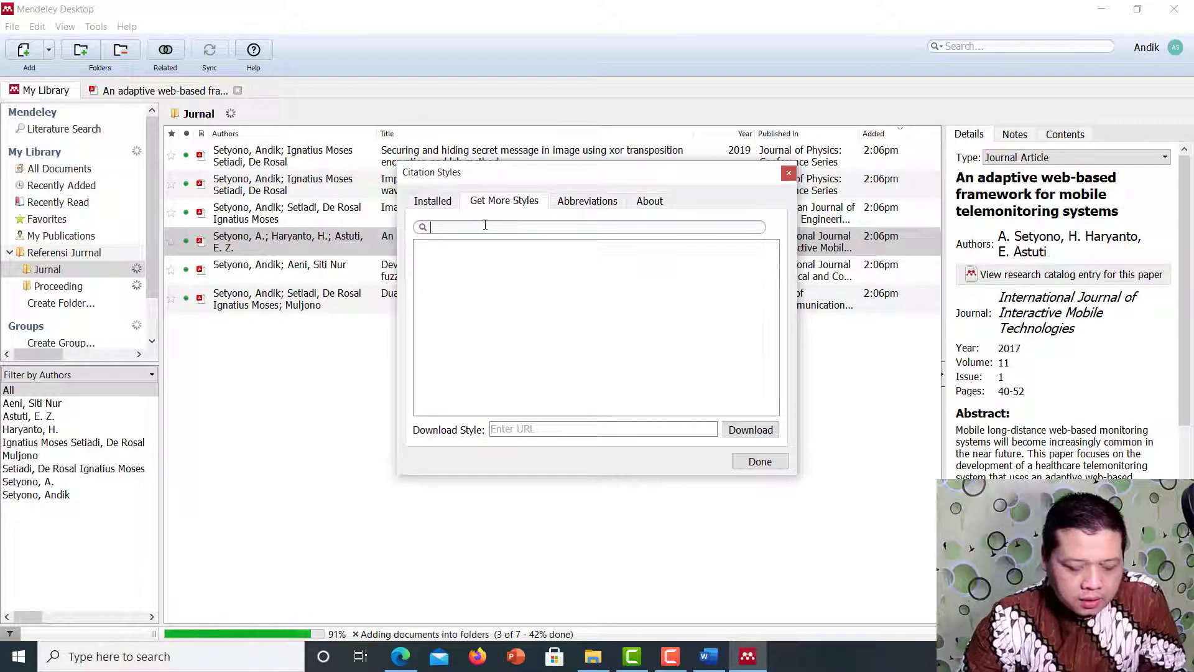
type("ha")
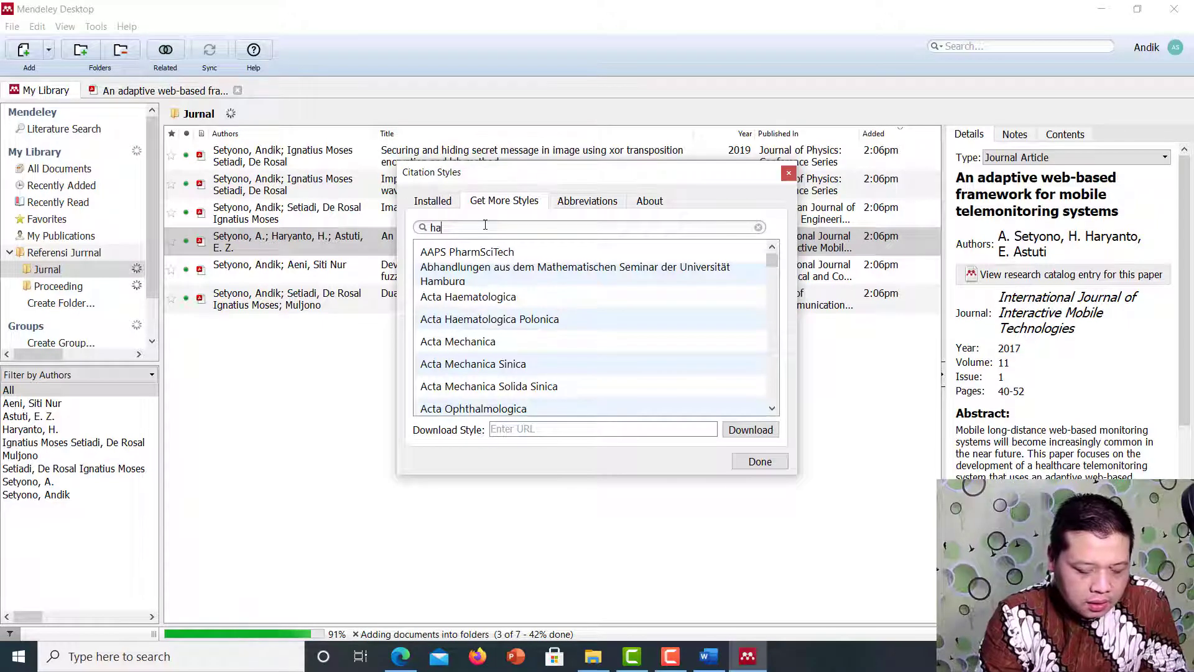
type("r")
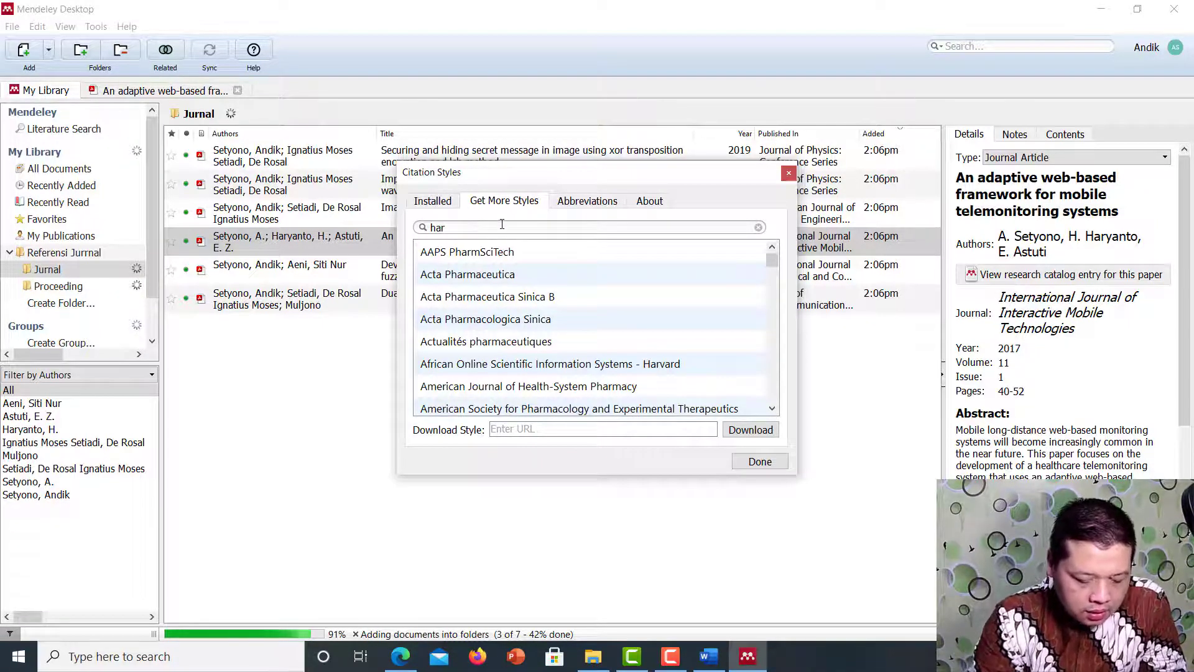
type("va")
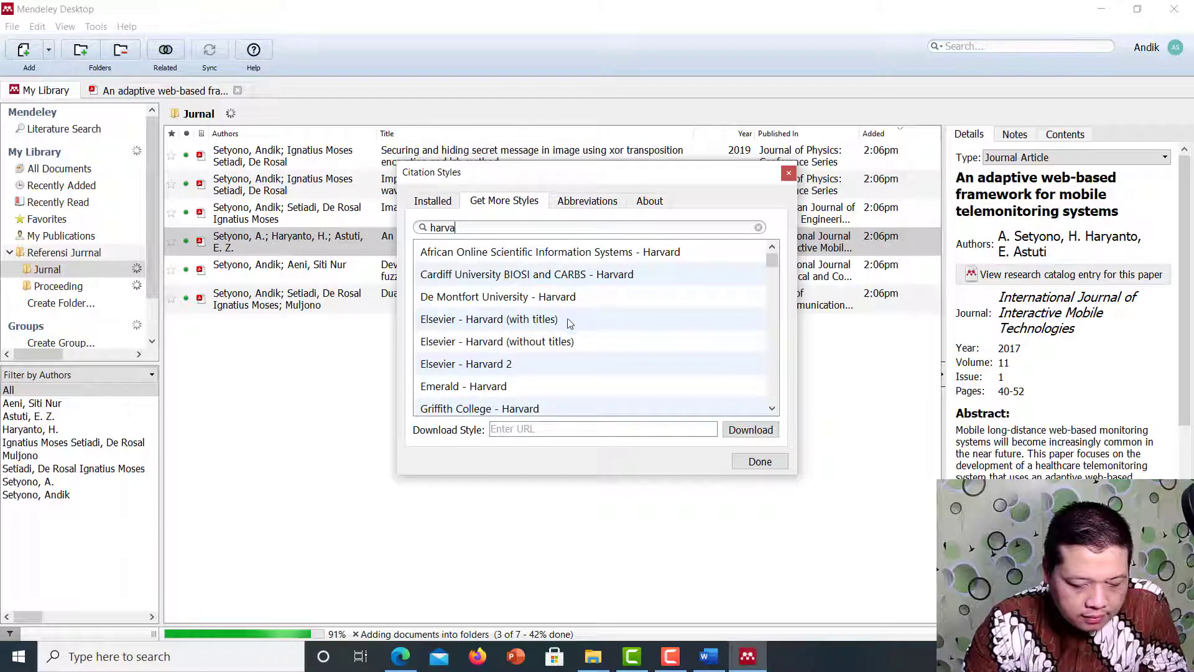
left_click(491, 323)
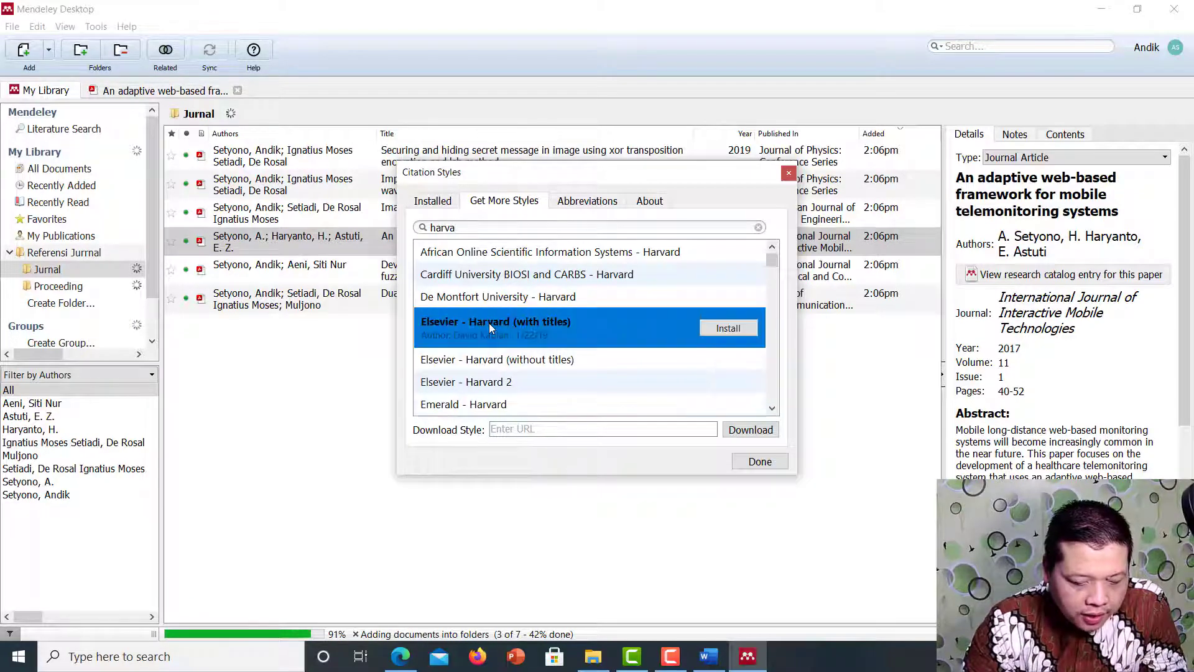
left_click(729, 326)
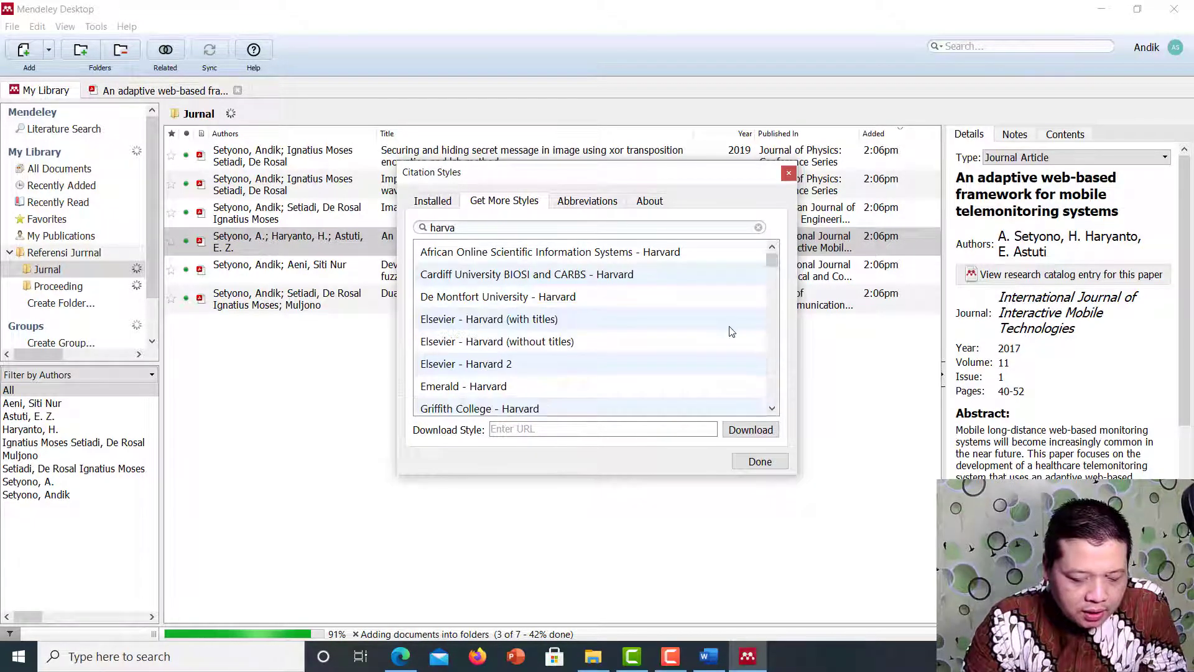
Apply the installed Elsevier - Harvard (with titles) style to the document's citations.
scroll(597, 343, "down", 1)
scroll(595, 342, "down", 2)
scroll(560, 298, "up", 1)
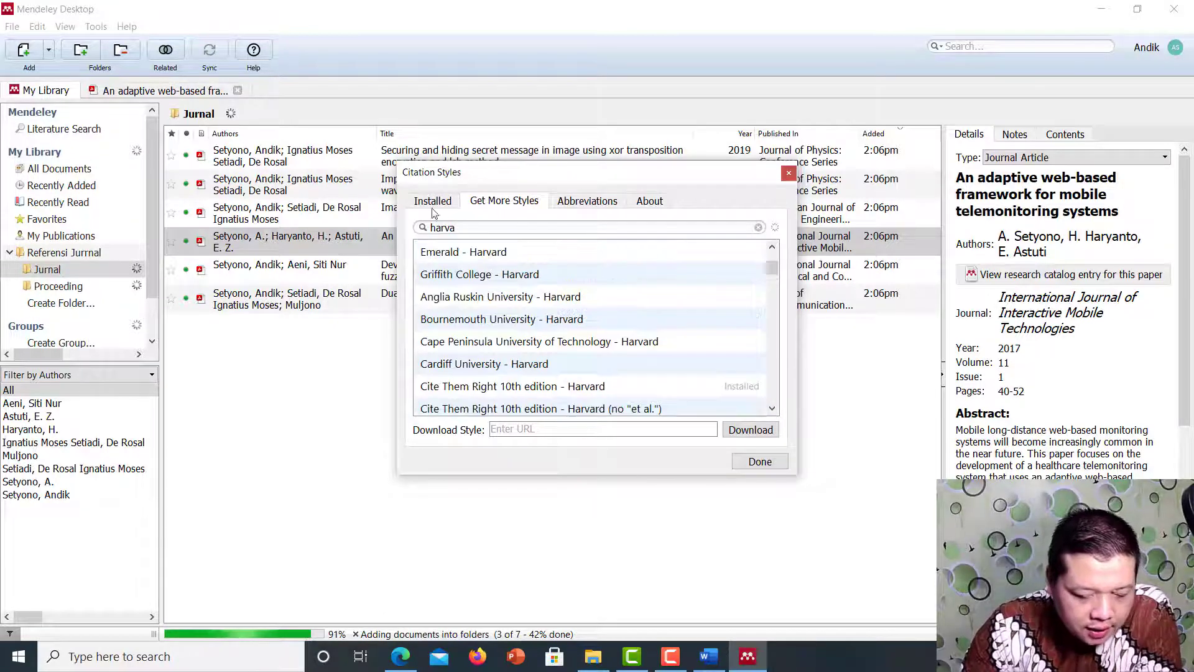
left_click(433, 201)
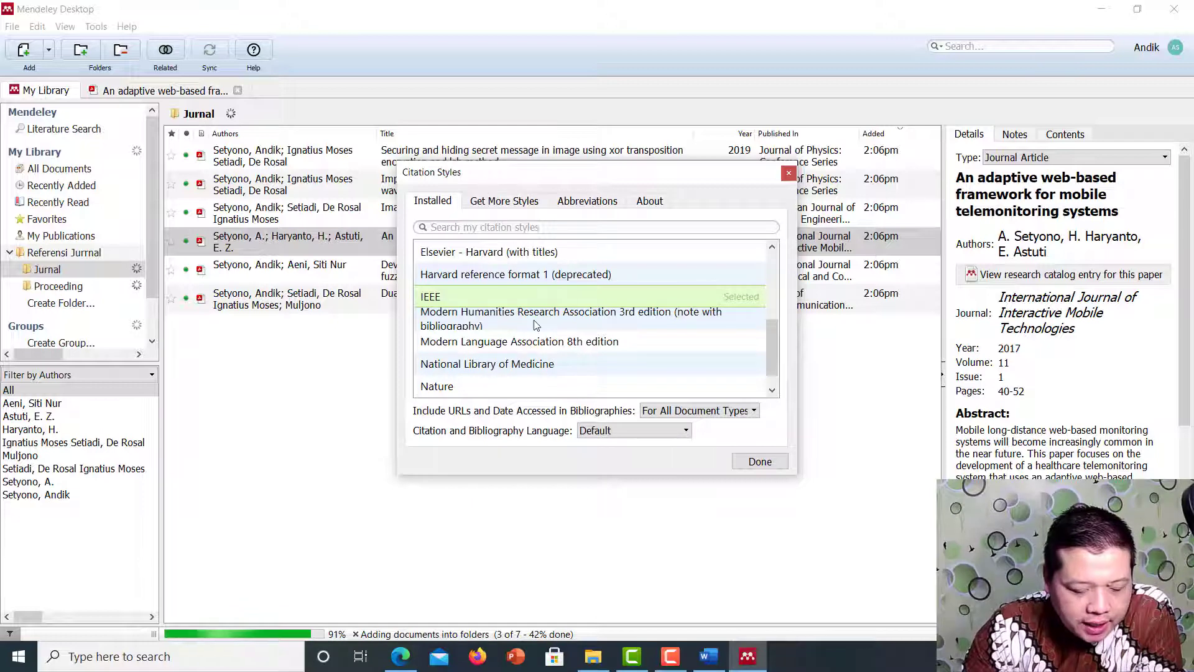
left_click(492, 253)
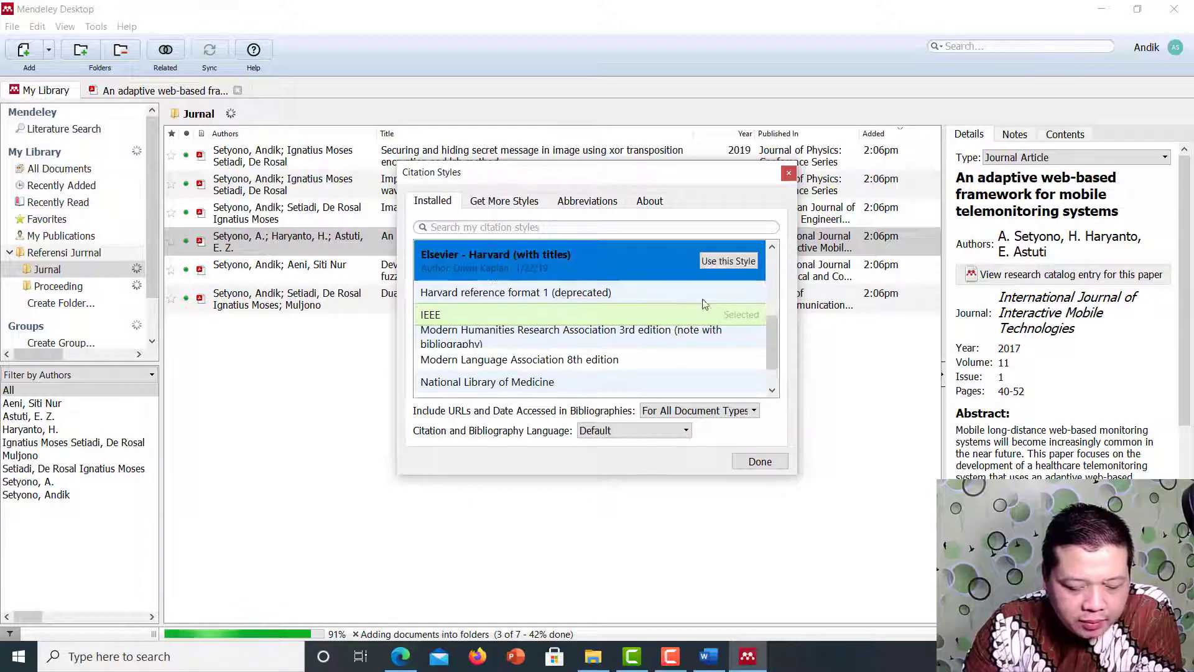
left_click(729, 261)
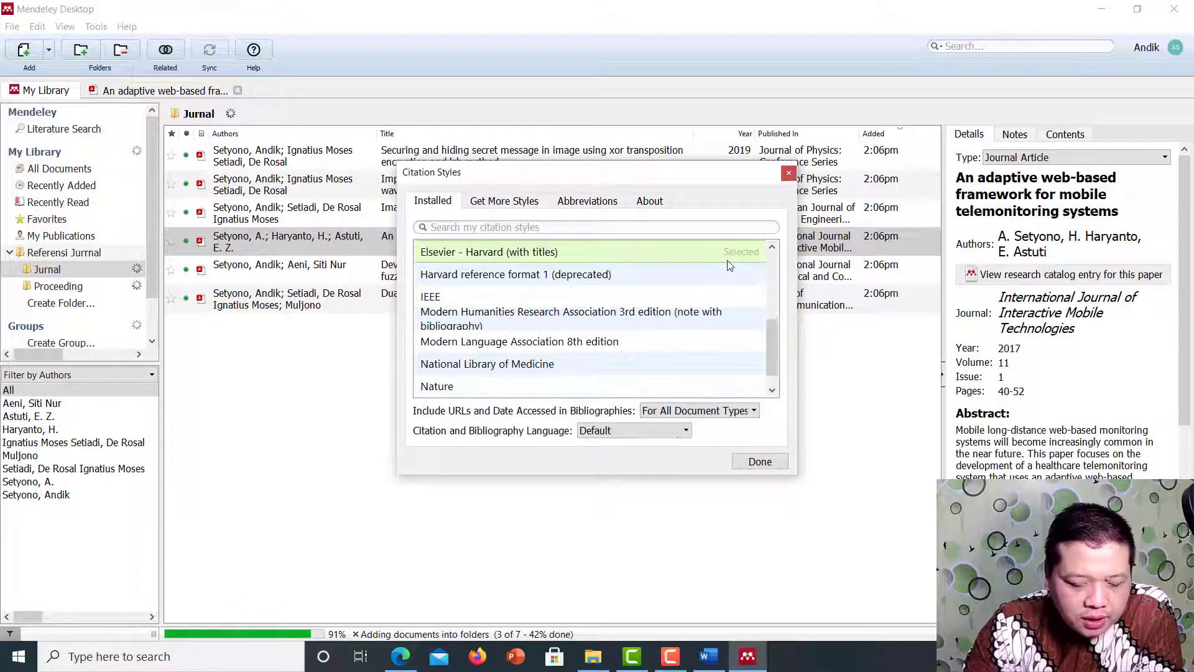
left_click(760, 460)
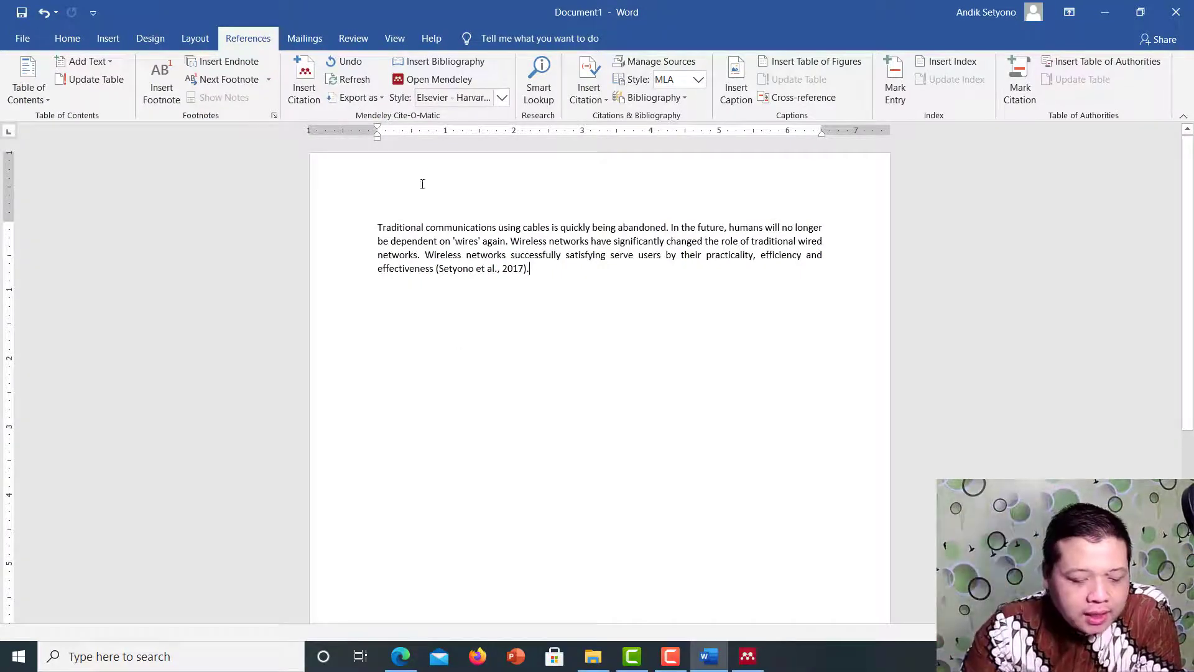
Switch the Mendeley citation style to American Sociological Association 6th edition and back to IEEE.
left_click(501, 97)
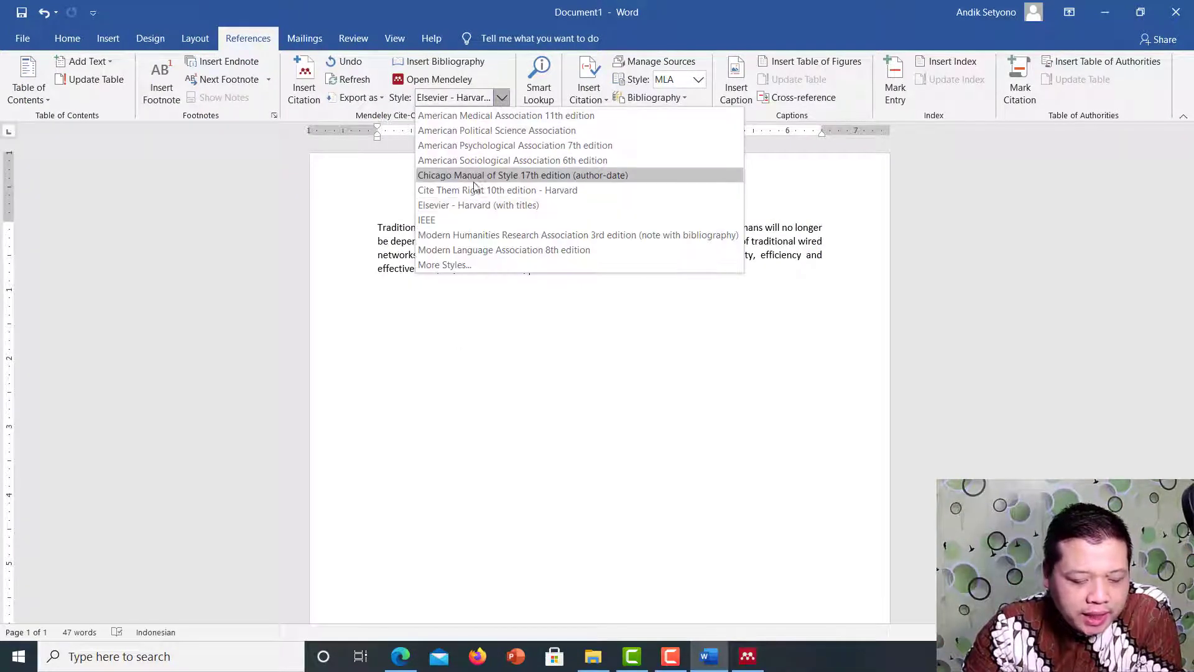
left_click(549, 163)
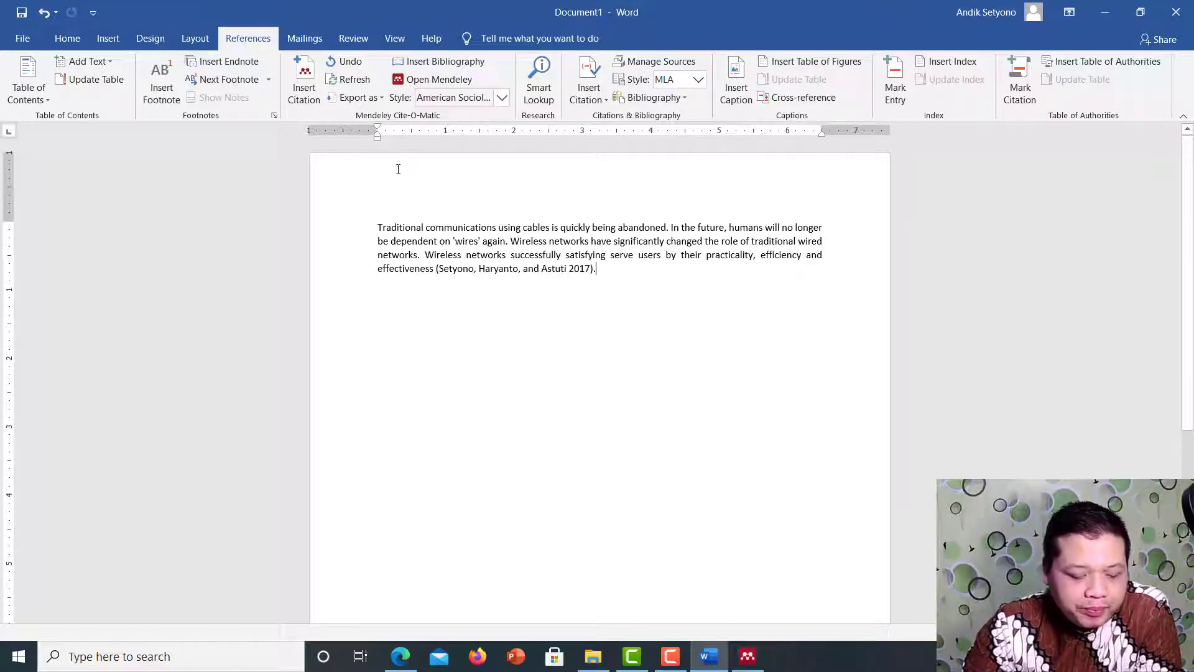
left_click(501, 97)
left_click(461, 220)
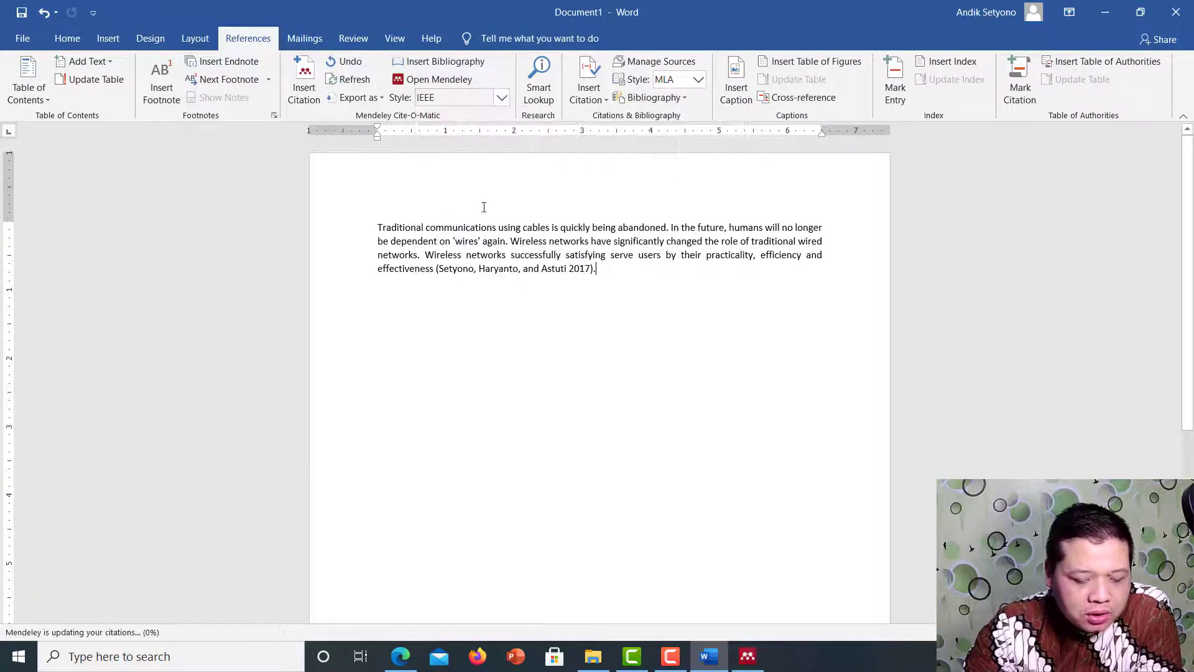
Set the Mendeley citation style of the document to American Psychological Association 7th edition.
left_click(495, 99)
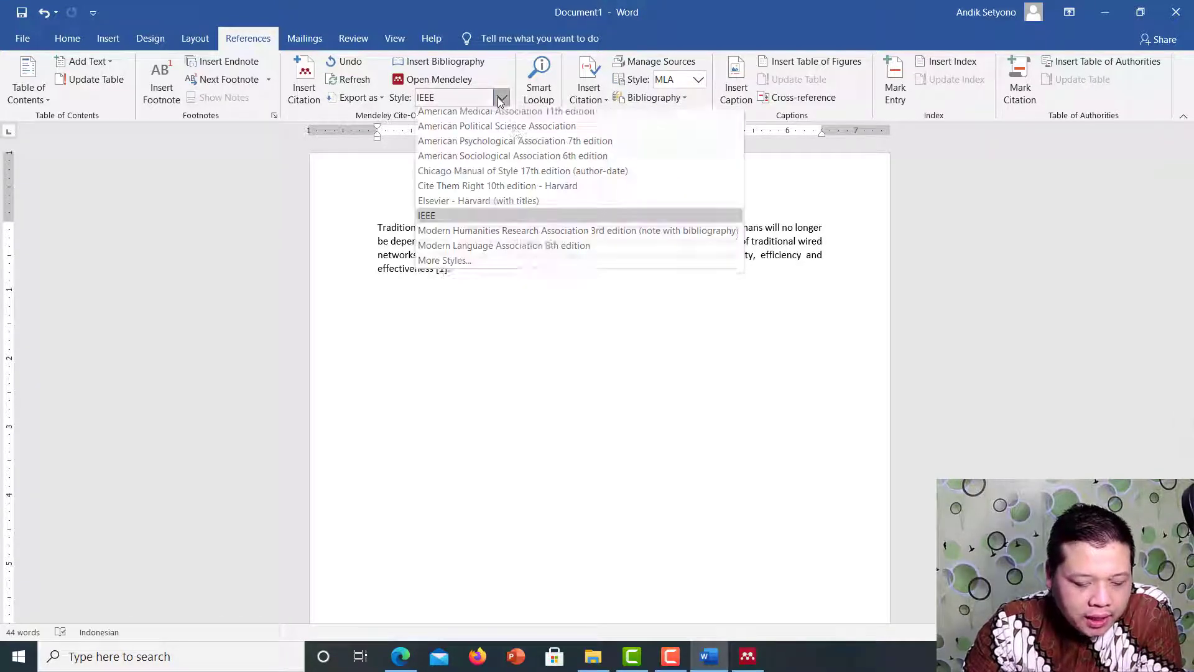
left_click(534, 145)
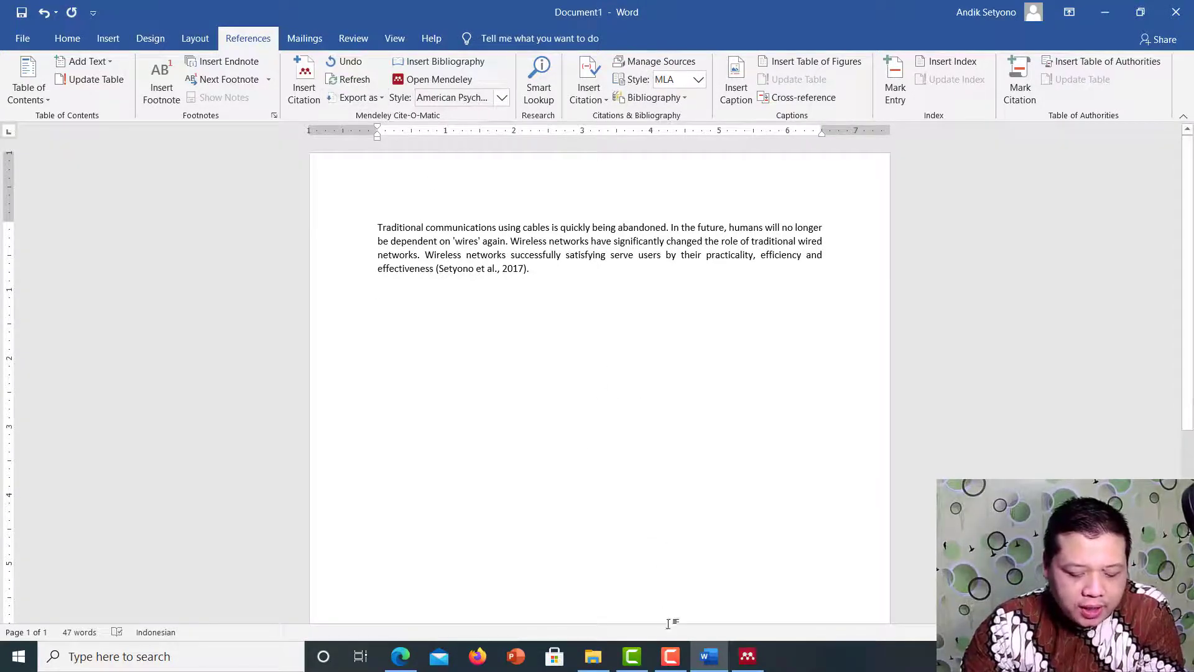
Switch to Mendeley Desktop, review the StegoCrypt paper's details in the Proceeding folder and open its PDF.
left_click(747, 656)
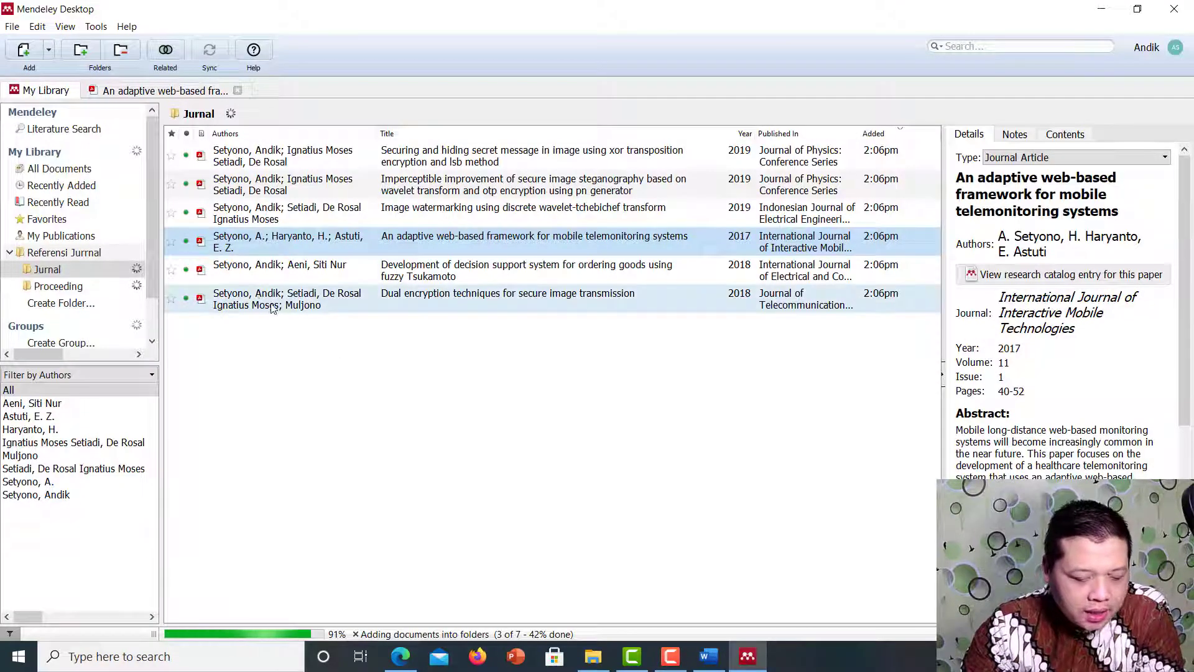
left_click(68, 290)
left_click(286, 157)
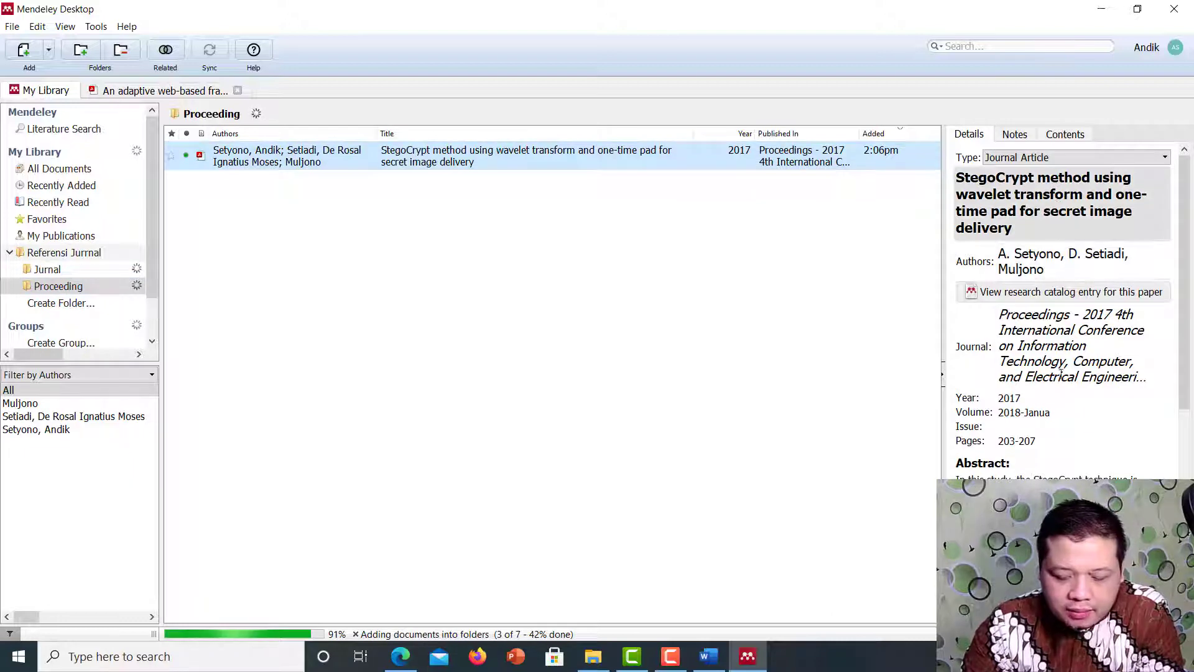
scroll(1083, 429, "down", 5)
scroll(1083, 429, "up", 1)
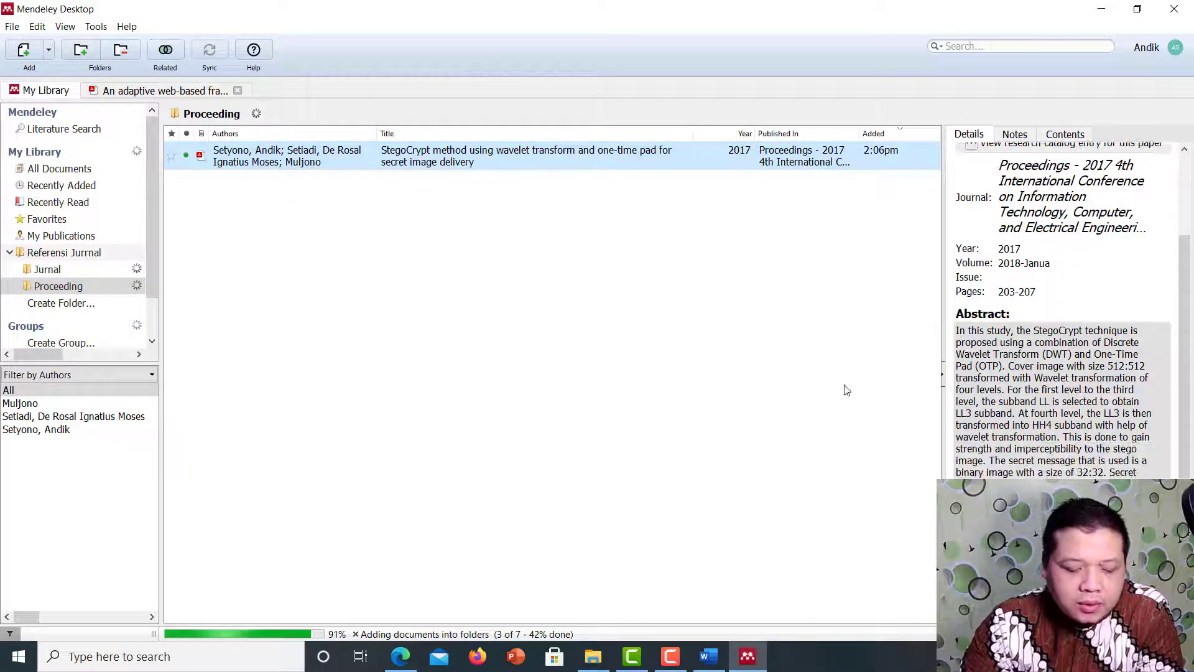
scroll(1057, 444, "down", 6)
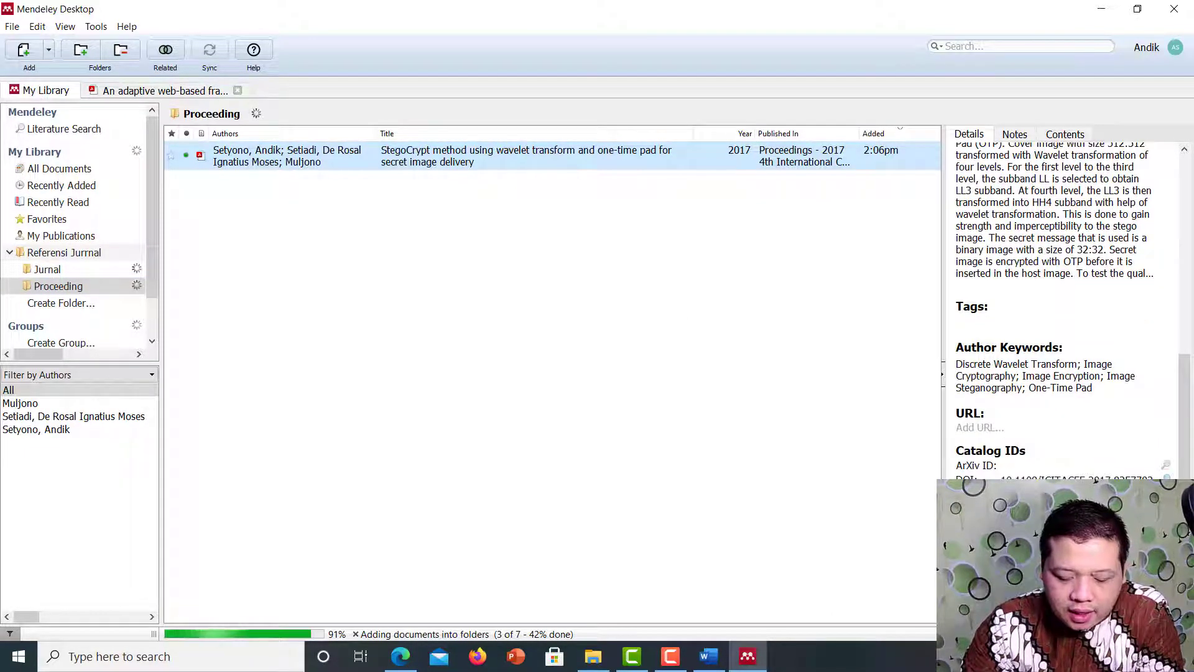
double_click(715, 155)
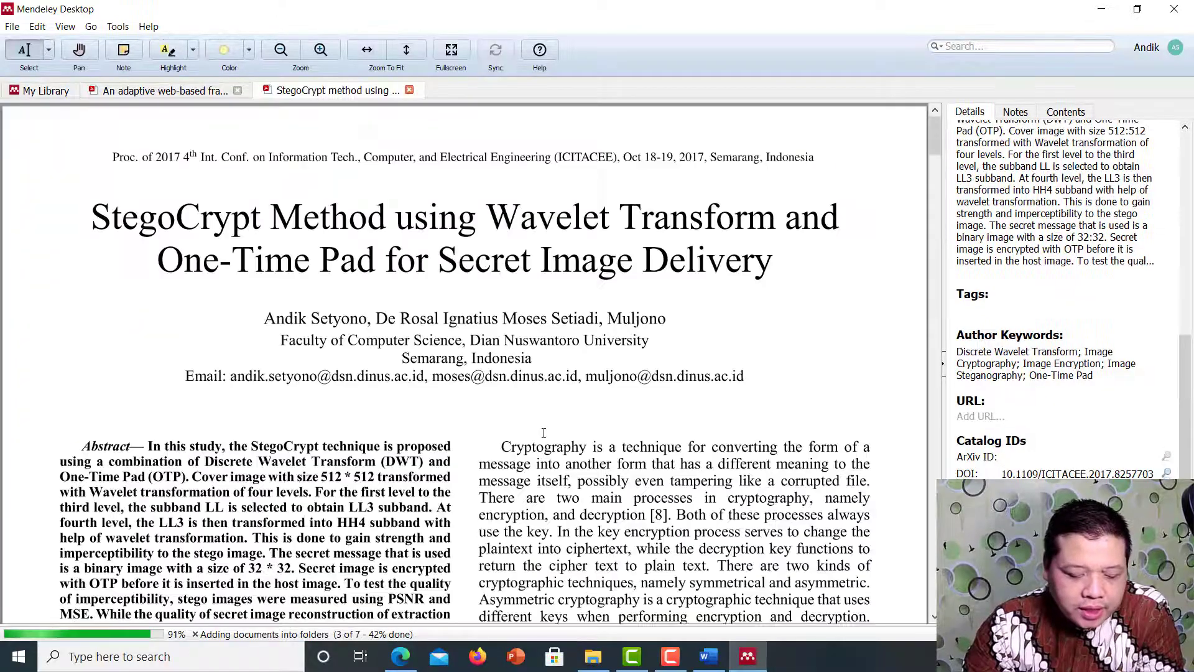
Copy the Introduction sentence "There are two techniques that have been popular and widely used in message security process, i.e., steganography and cryptography [2].".
scroll(761, 478, "down", 5)
scroll(627, 400, "down", 1)
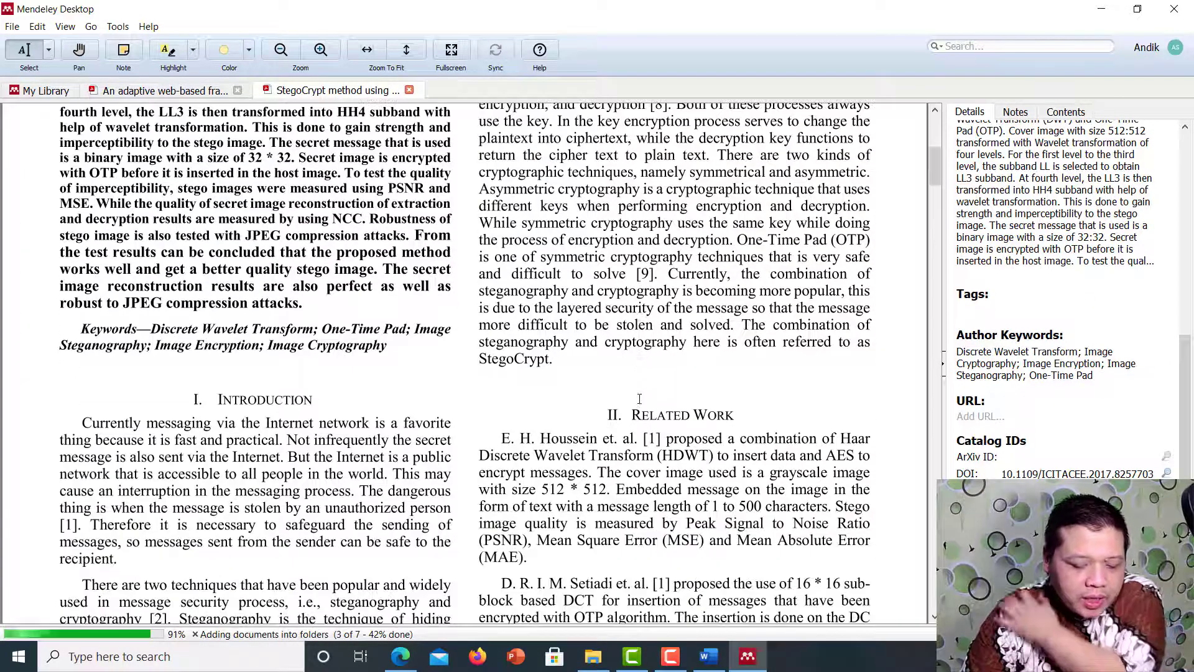
scroll(634, 396, "down", 2)
scroll(634, 396, "down", 2)
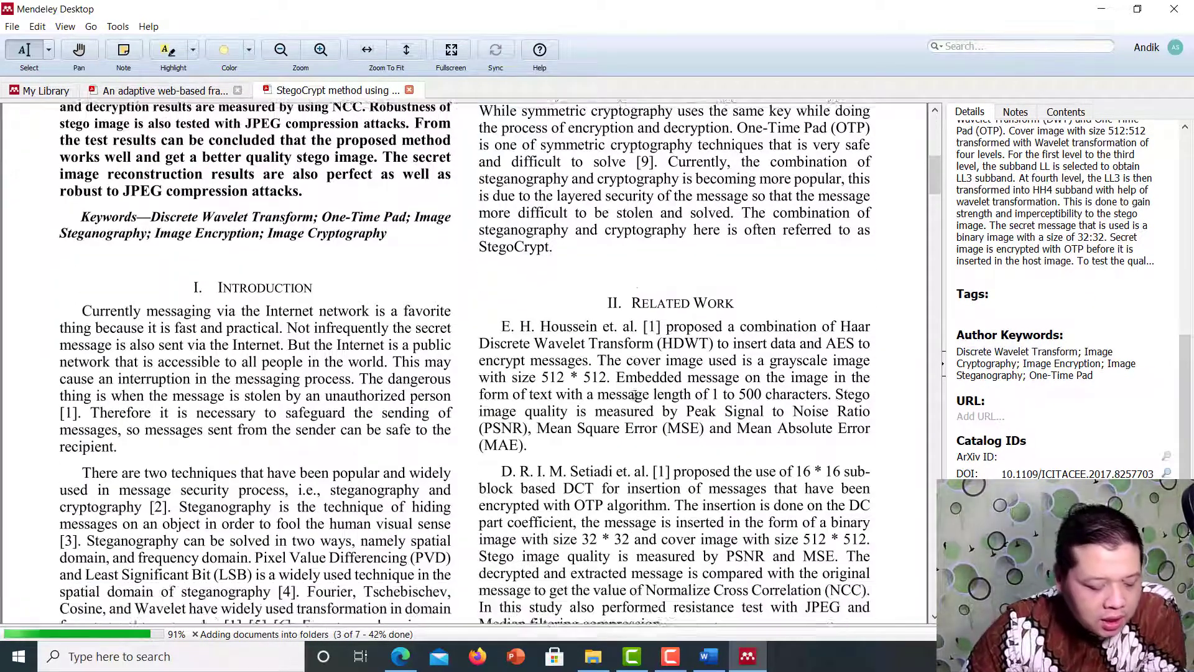
scroll(634, 394, "down", 1)
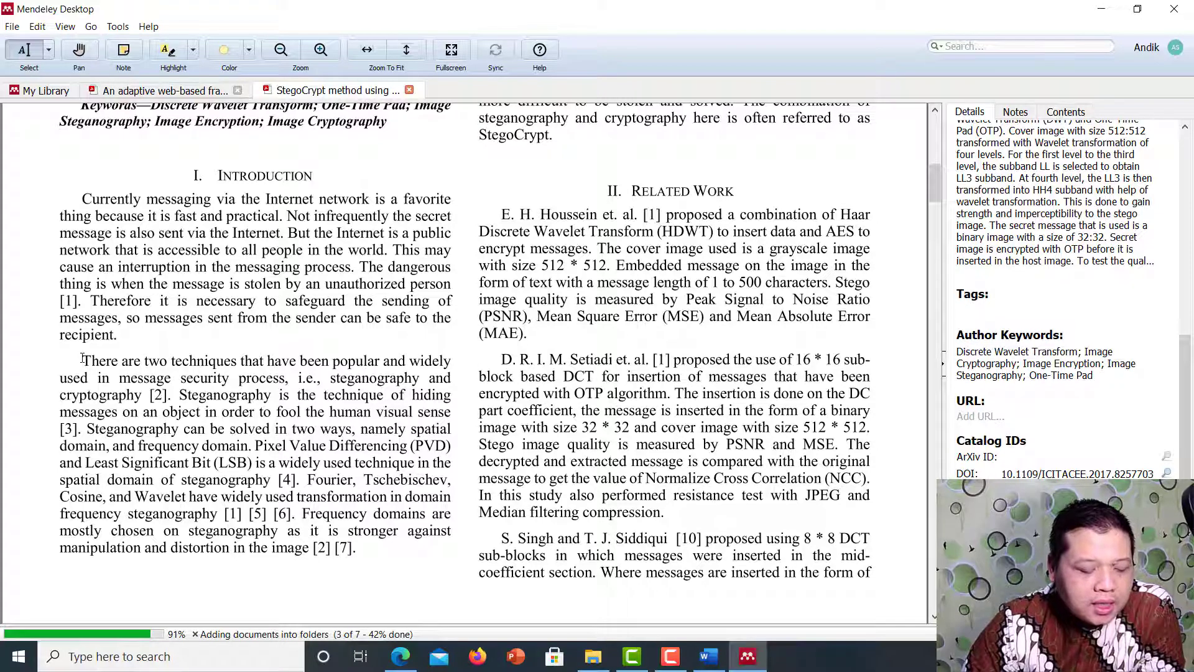
left_click_drag(83, 359, 192, 393)
left_click(104, 366)
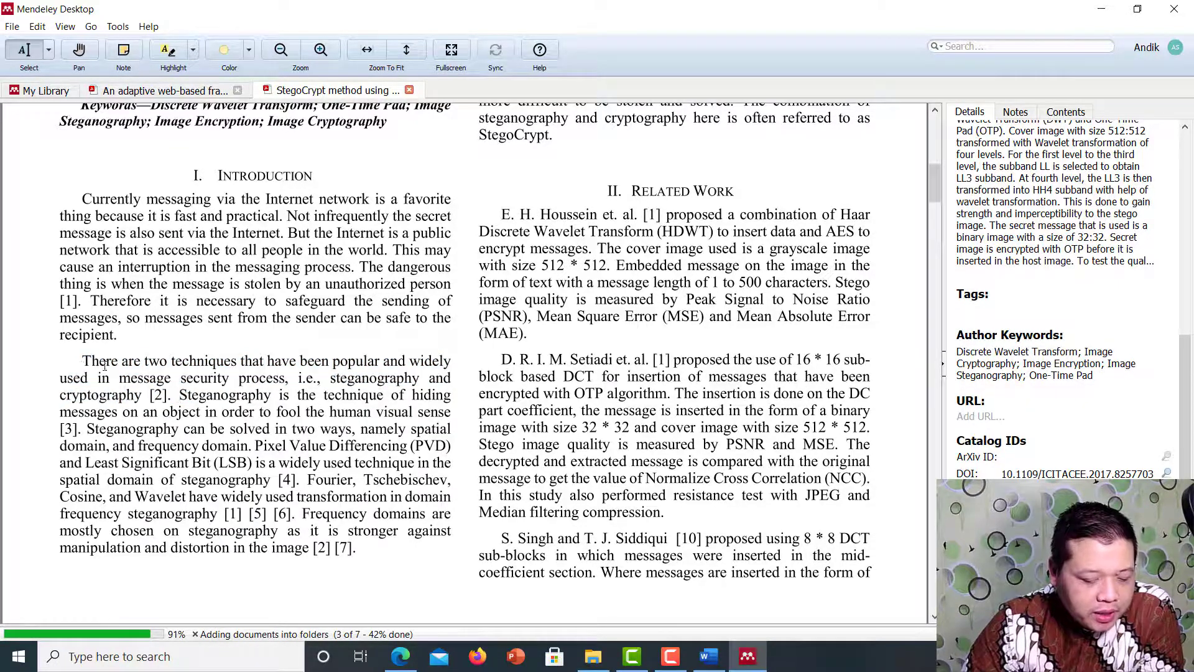
left_click_drag(84, 359, 168, 398)
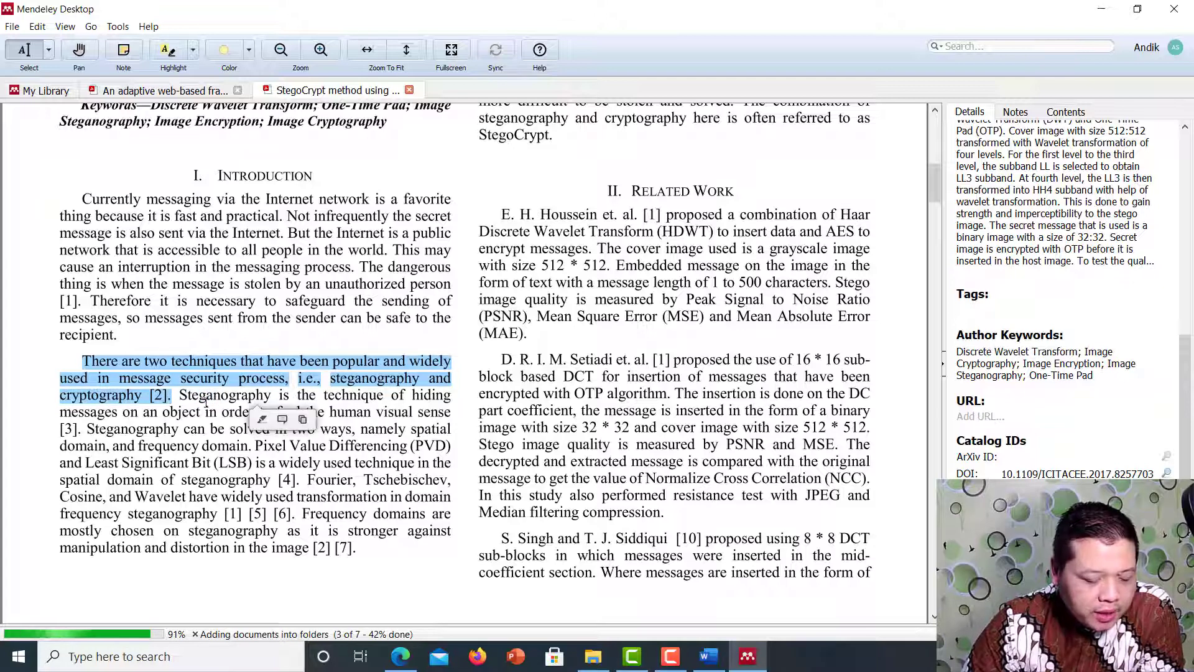
right_click(159, 380)
left_click(191, 421)
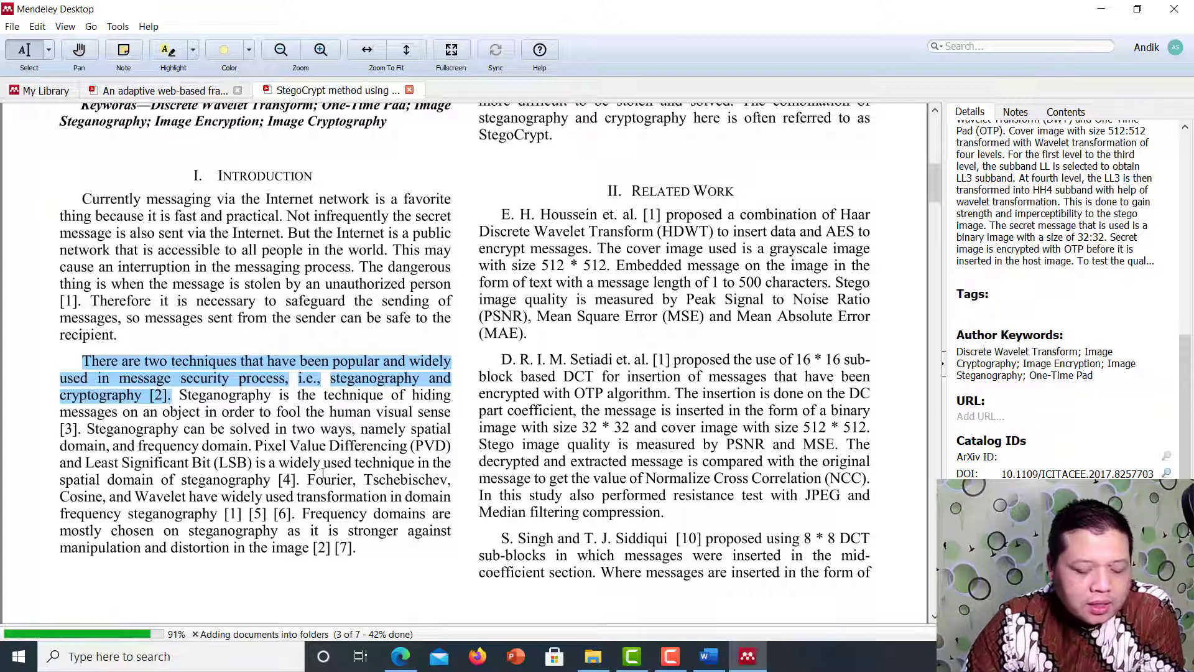
Switch to Word and append the copied sentence to the paragraph as continuous text without its original [2] reference.
left_click(707, 657)
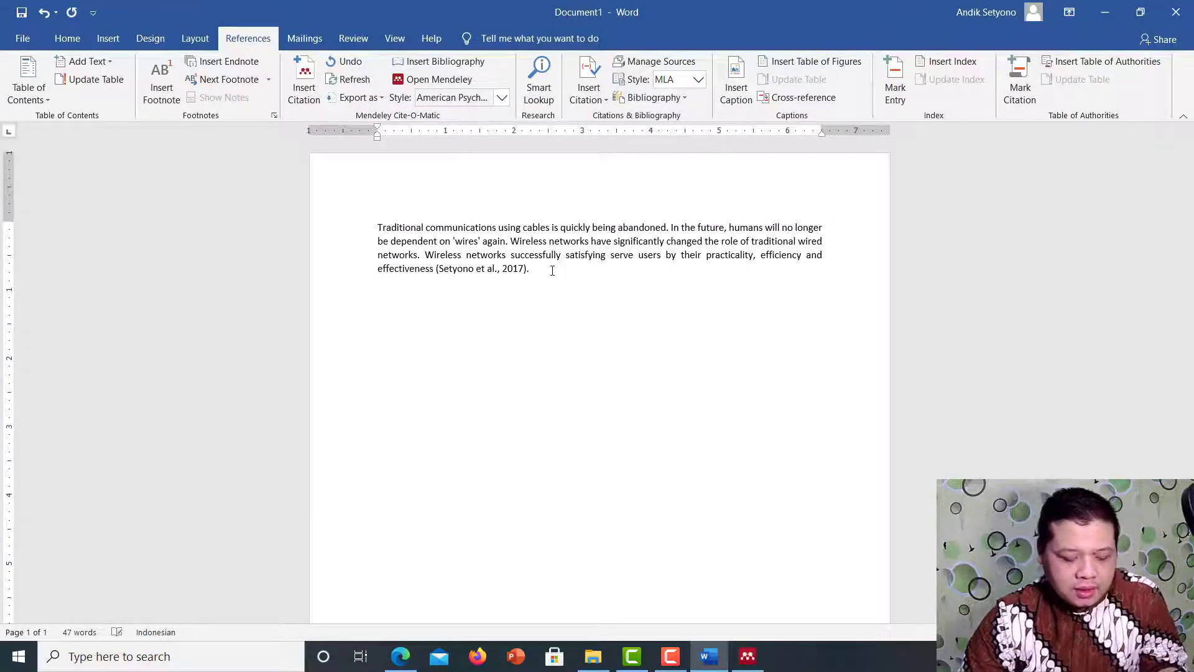
key("ctrl+v")
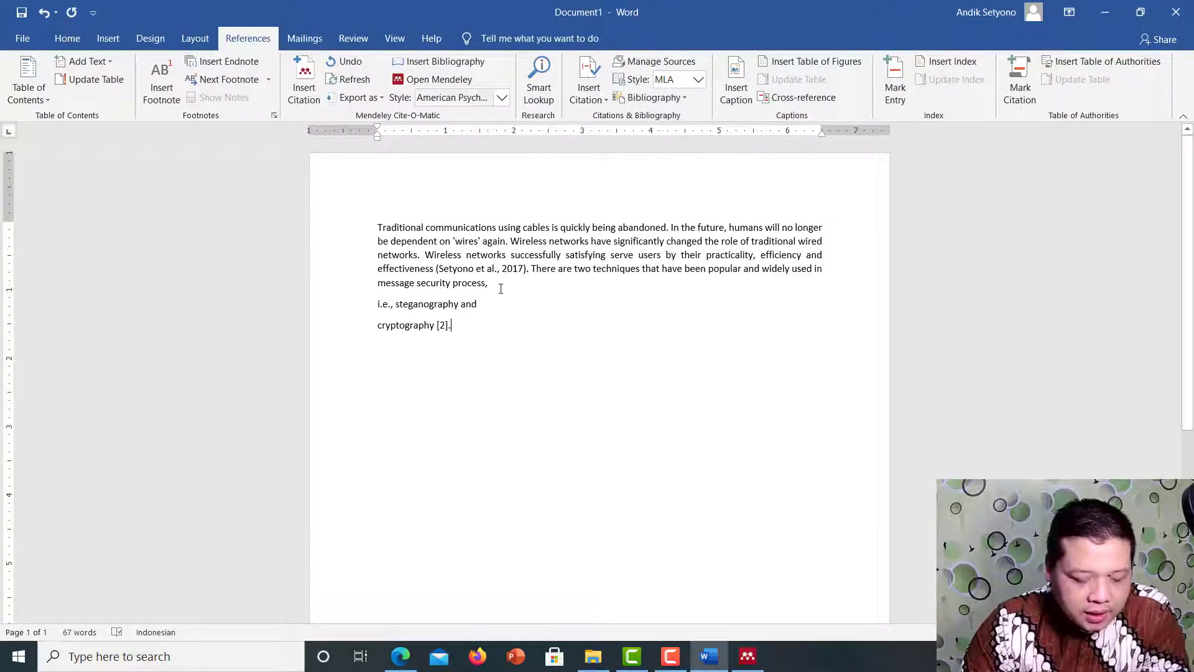
key("Delete")
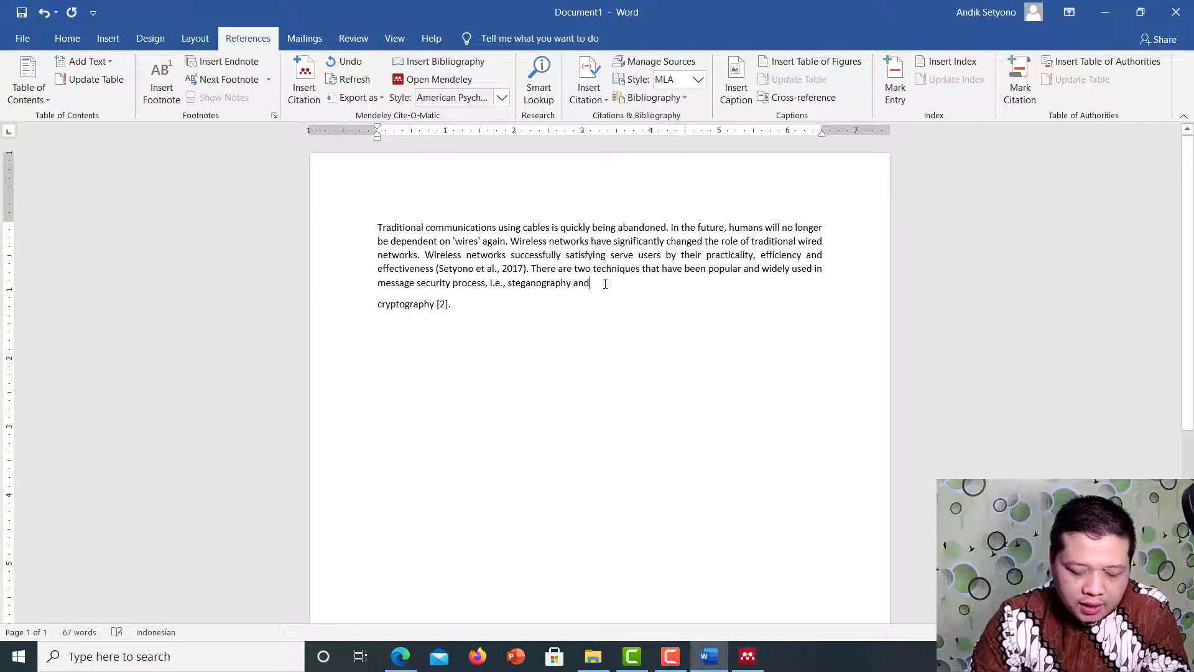
key("Delete")
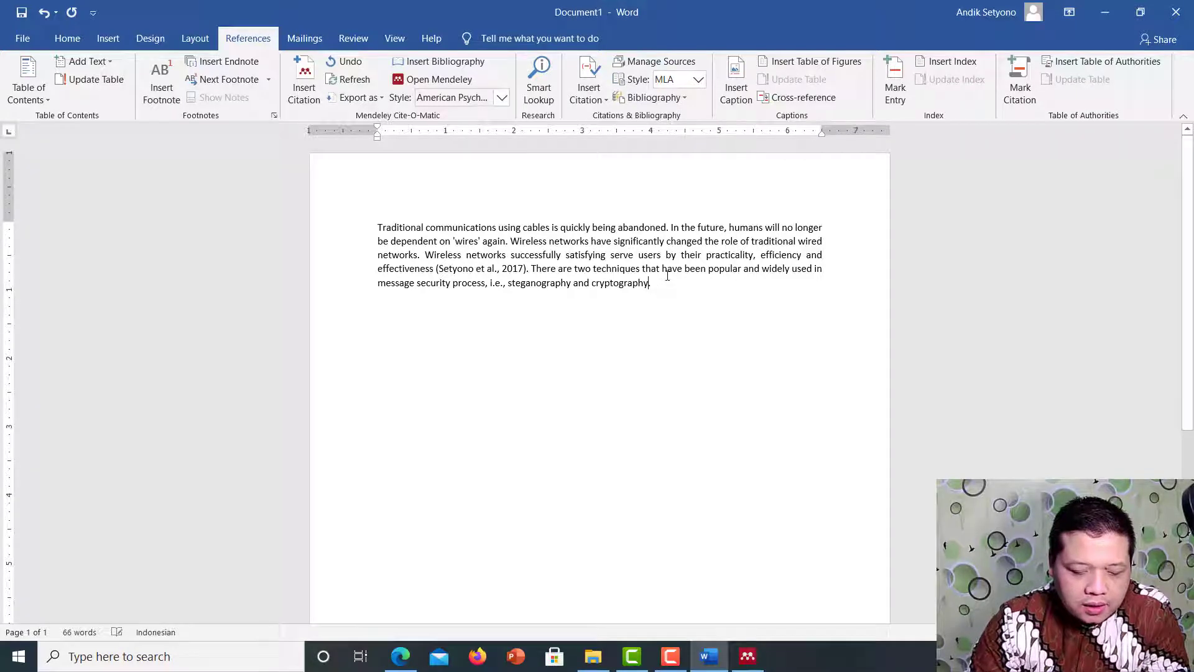
Insert a Mendeley citation of the StegoCrypt paper after "cryptography", choosing the paper from the Proceeding folder.
left_click(308, 96)
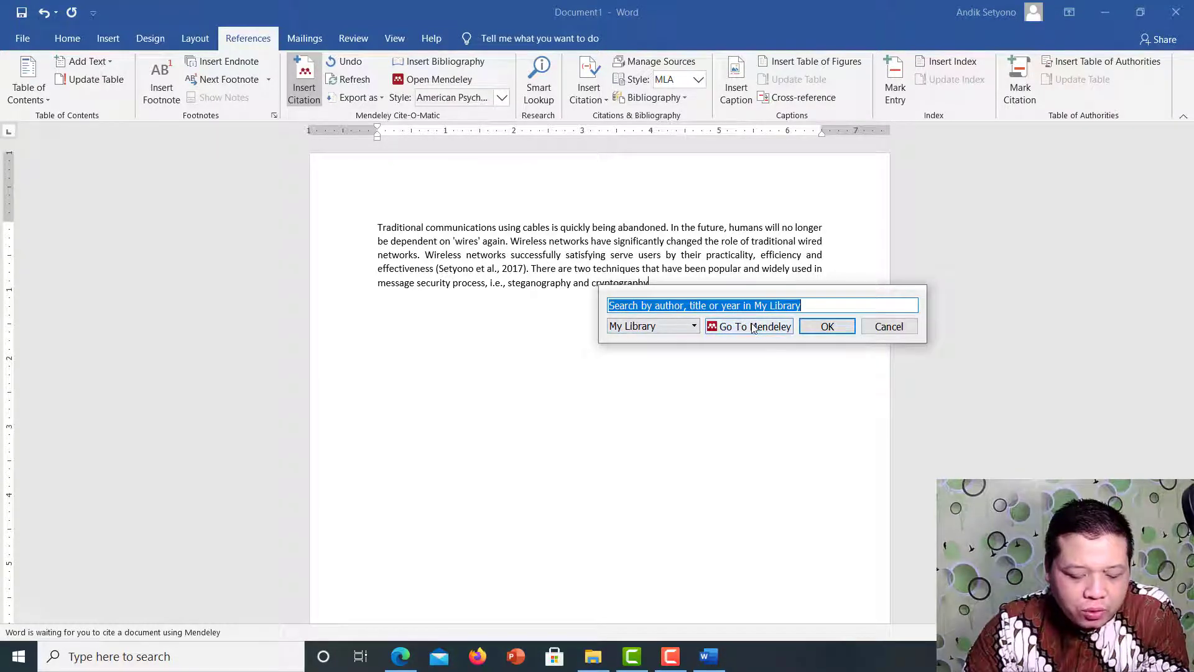
left_click(752, 328)
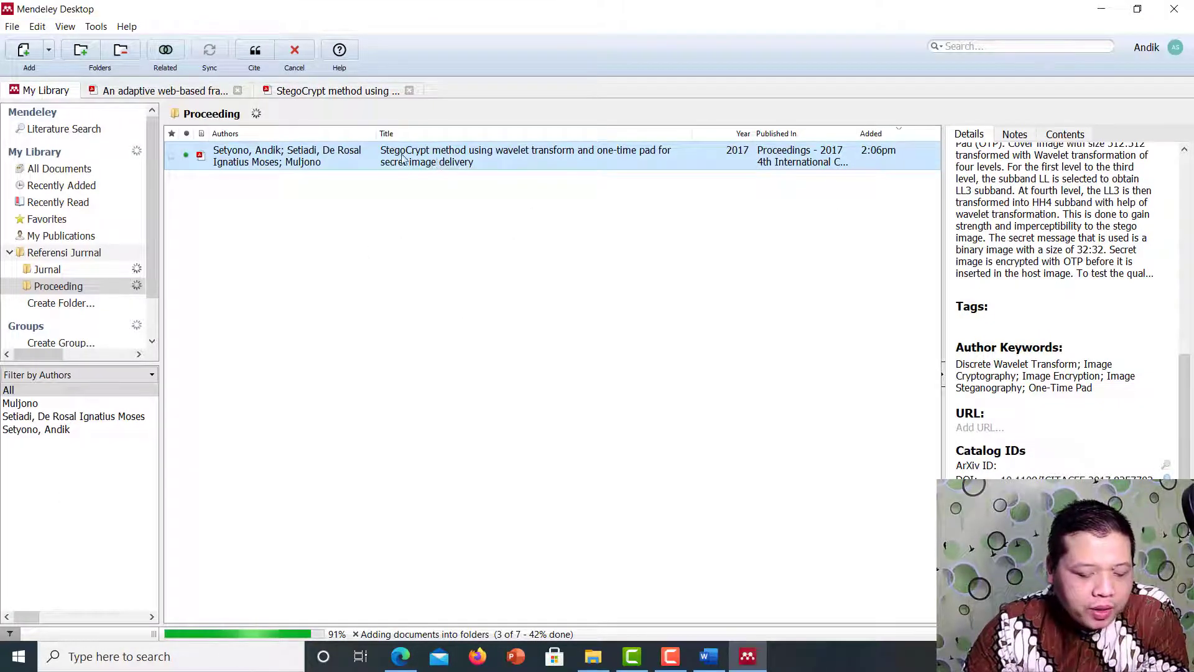
left_click(255, 52)
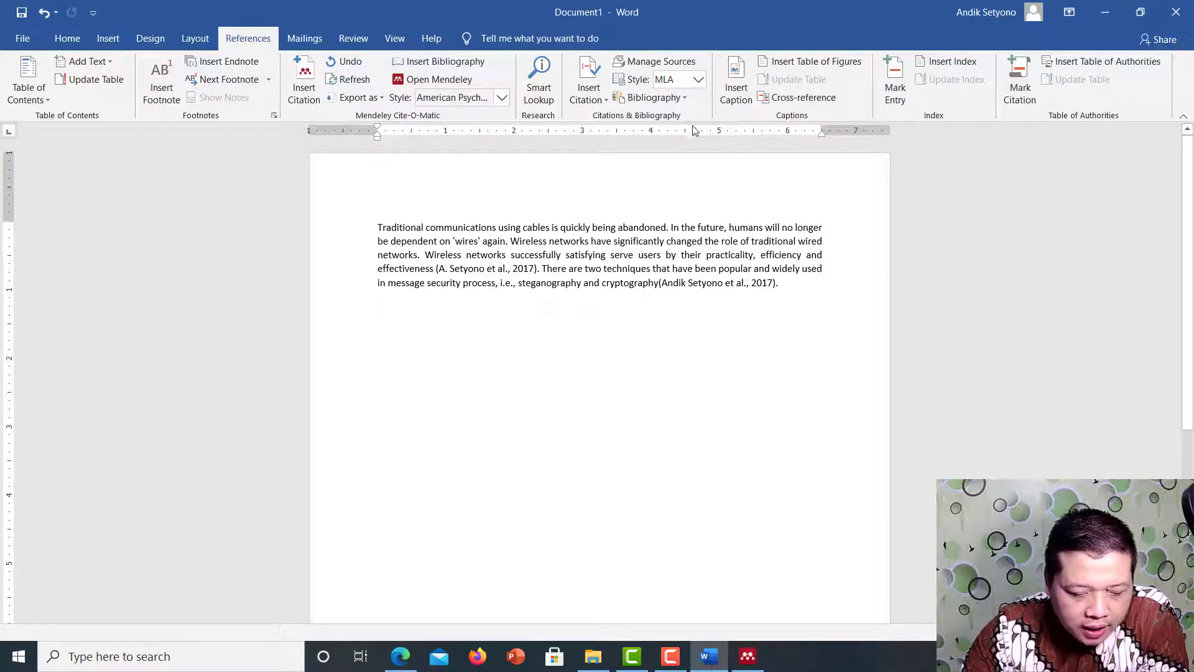
Set Word's built-in bibliography style to Harvard - Anglia 2008.
left_click(698, 80)
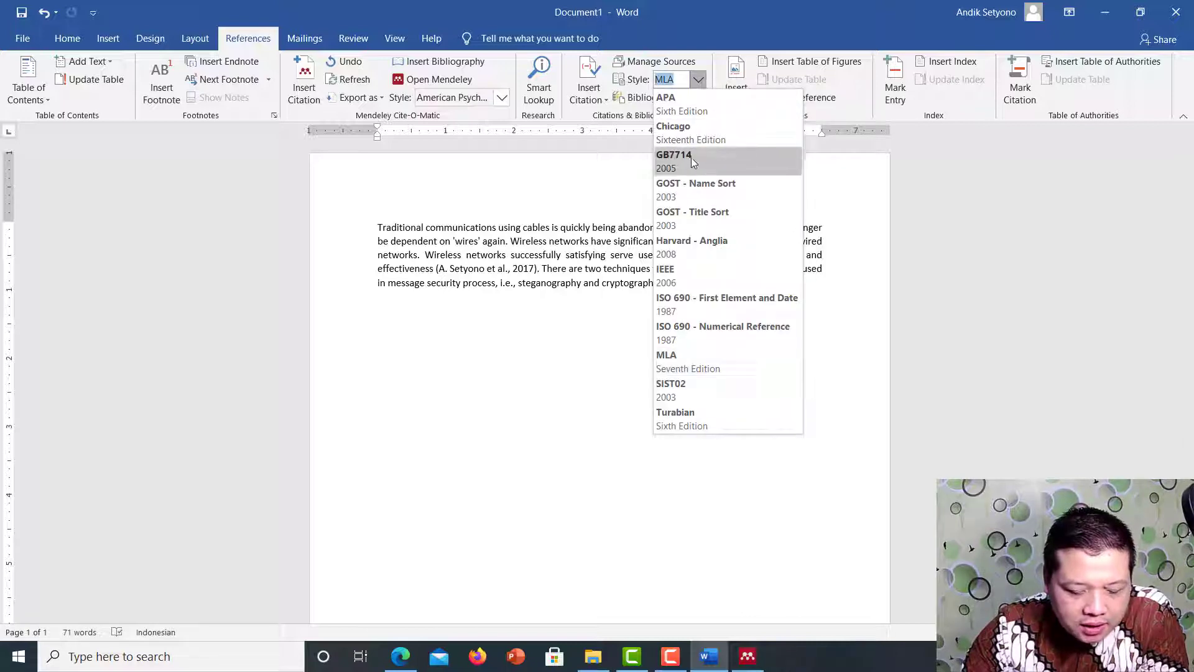
left_click(723, 258)
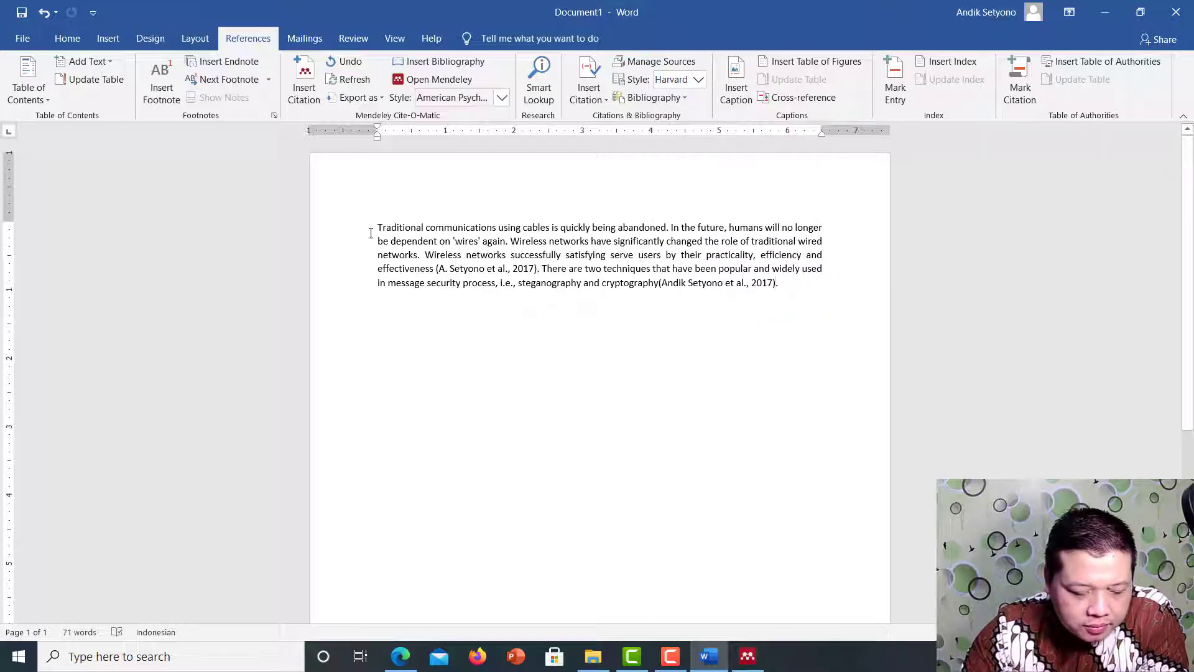
left_click_drag(370, 232, 776, 288)
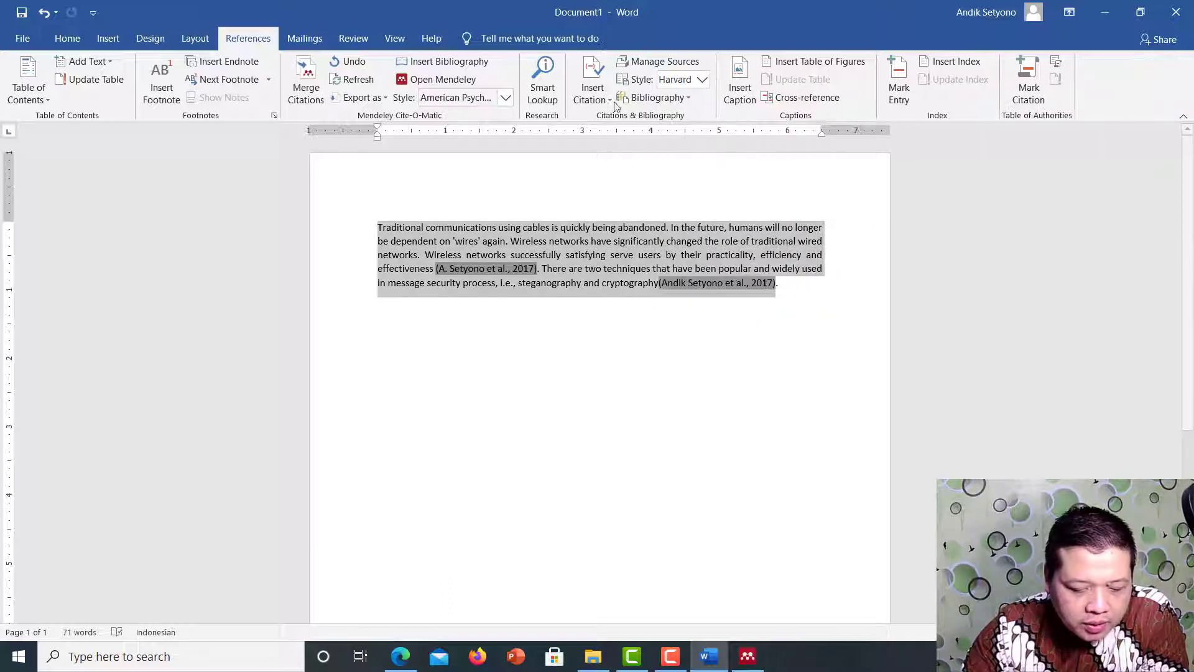
left_click(714, 312)
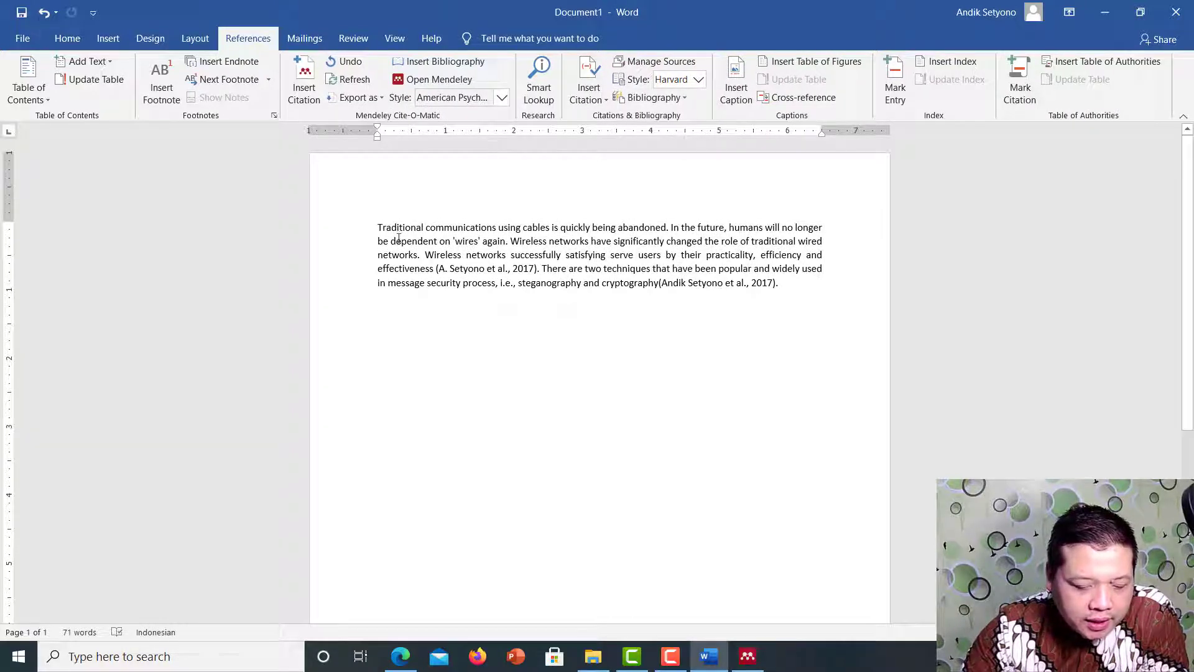
Reapply the American Psychological Association 7th edition style to the Mendeley citations.
left_click(502, 98)
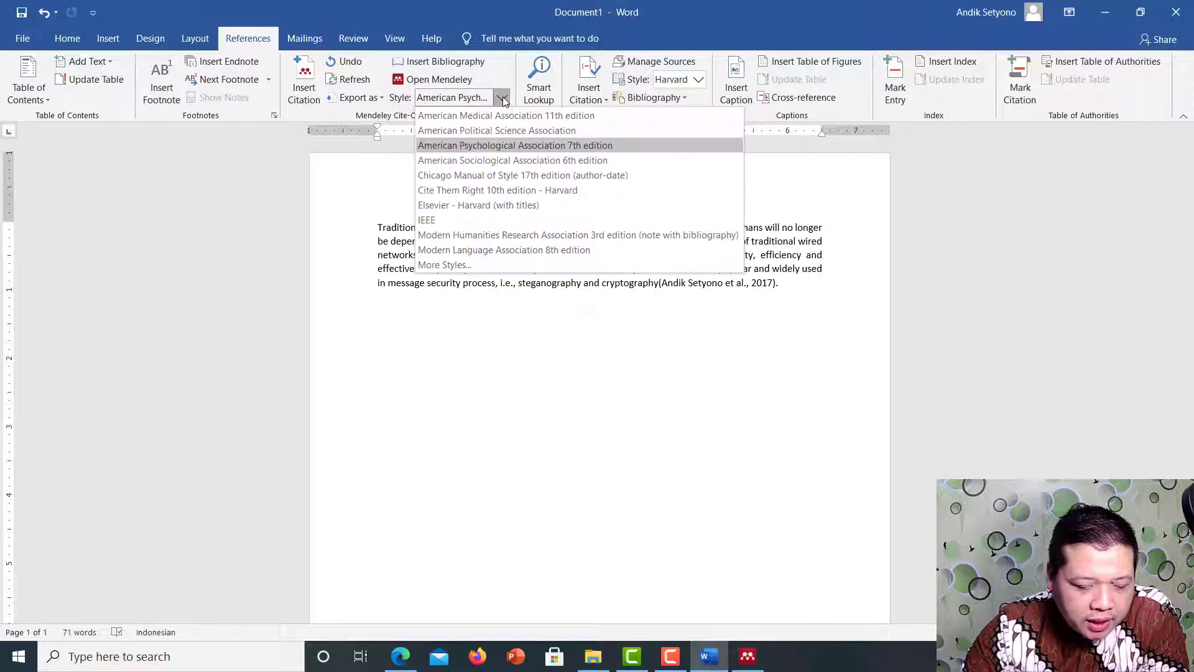
left_click(529, 145)
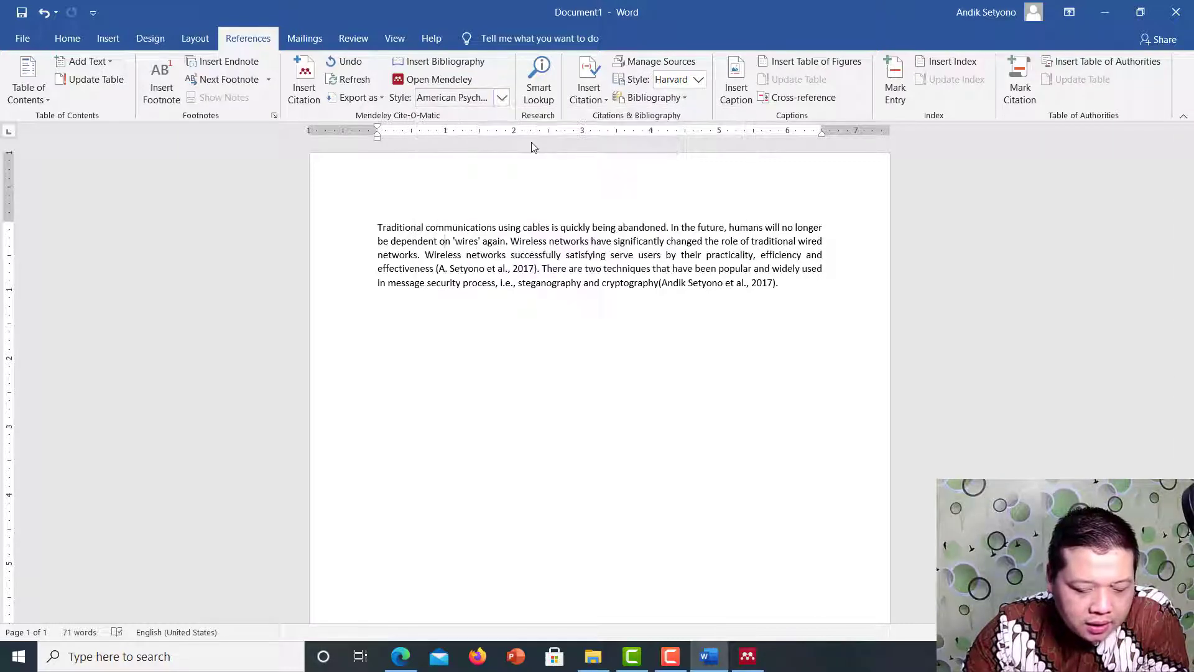
left_click(502, 98)
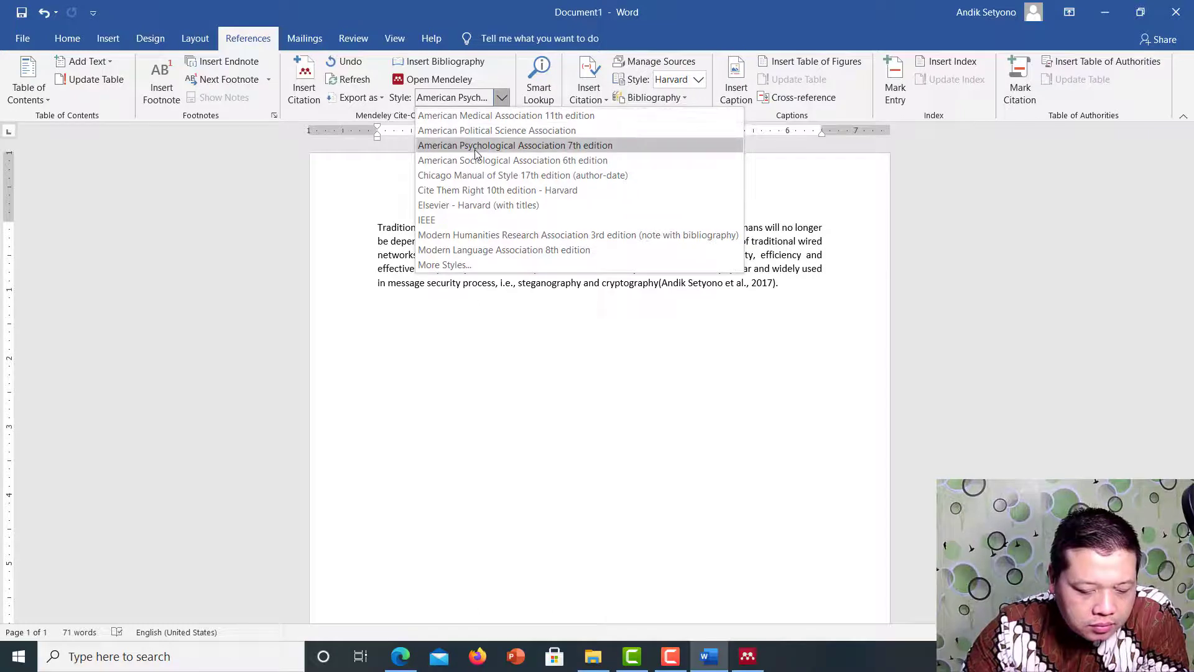
left_click(475, 151)
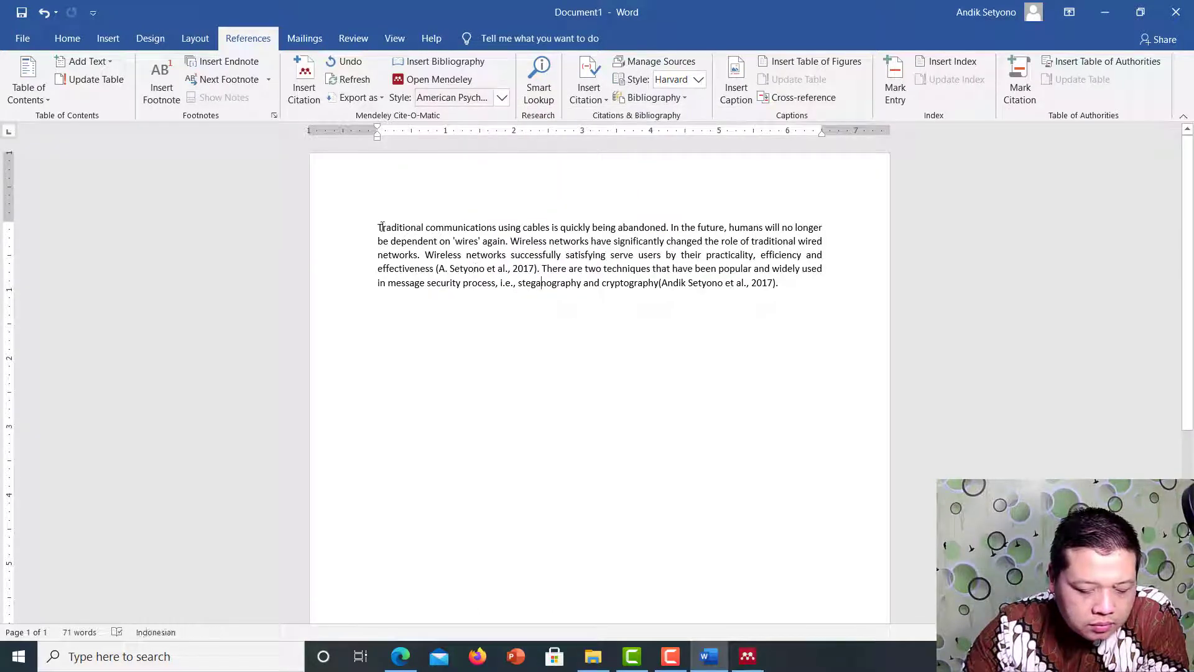
Select the whole paragraph and switch its Mendeley citation style to IEEE and back to American Psychological Association 7th edition.
left_click_drag(377, 225, 832, 296)
left_click(505, 97)
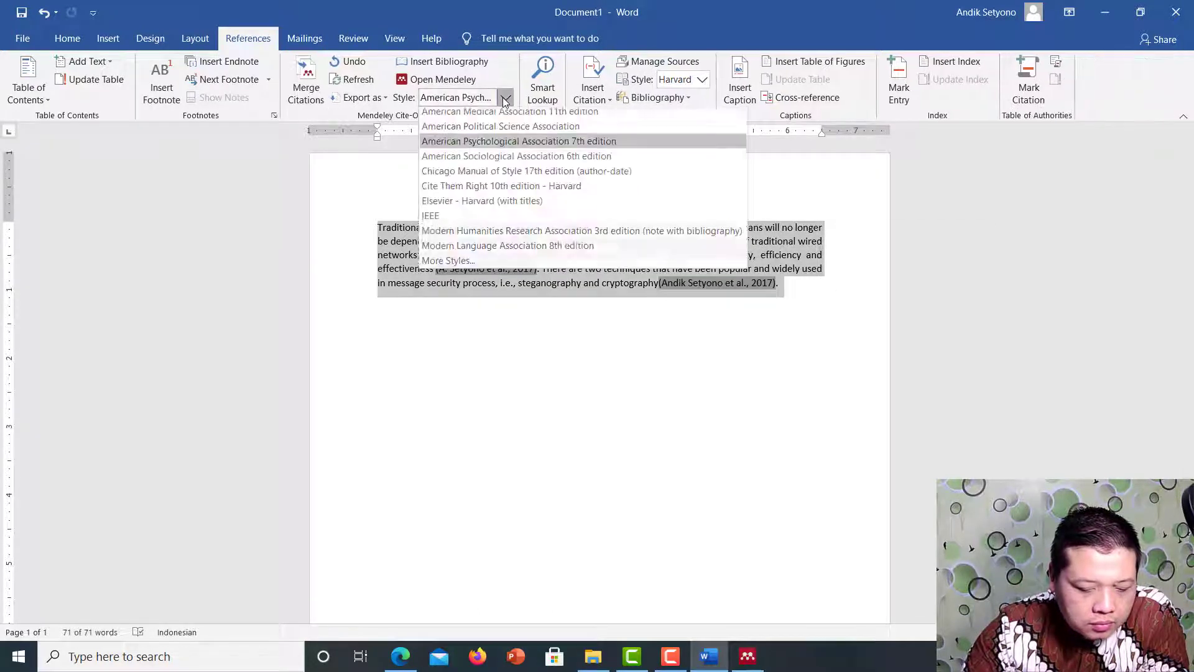
left_click(446, 218)
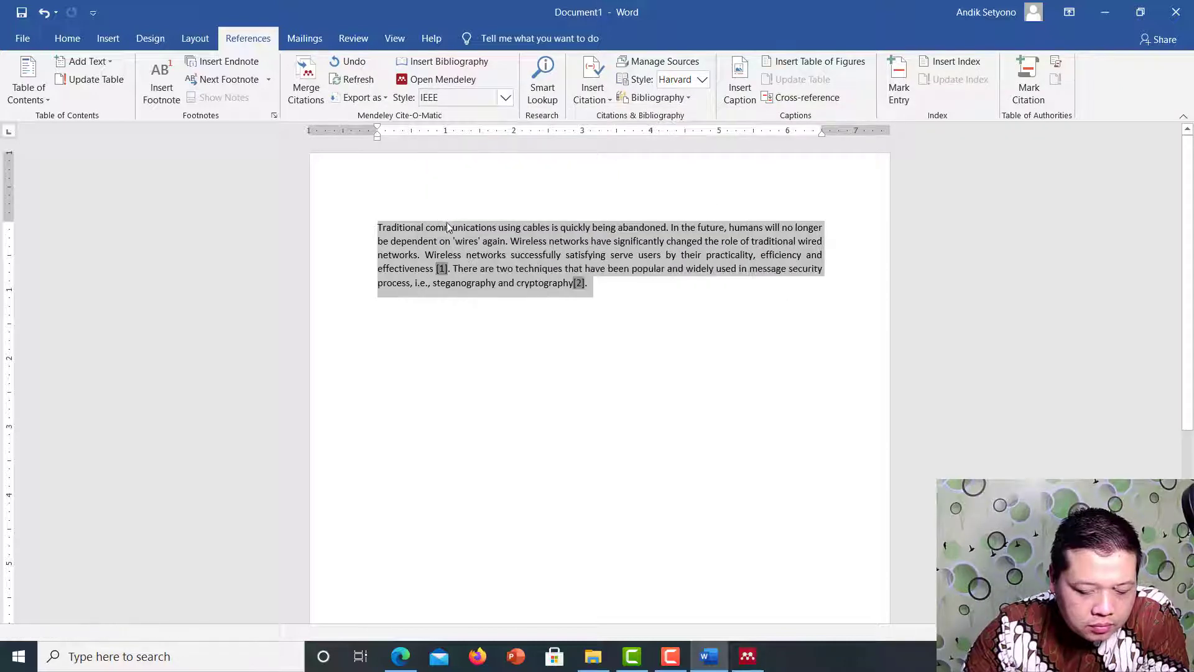
left_click(504, 101)
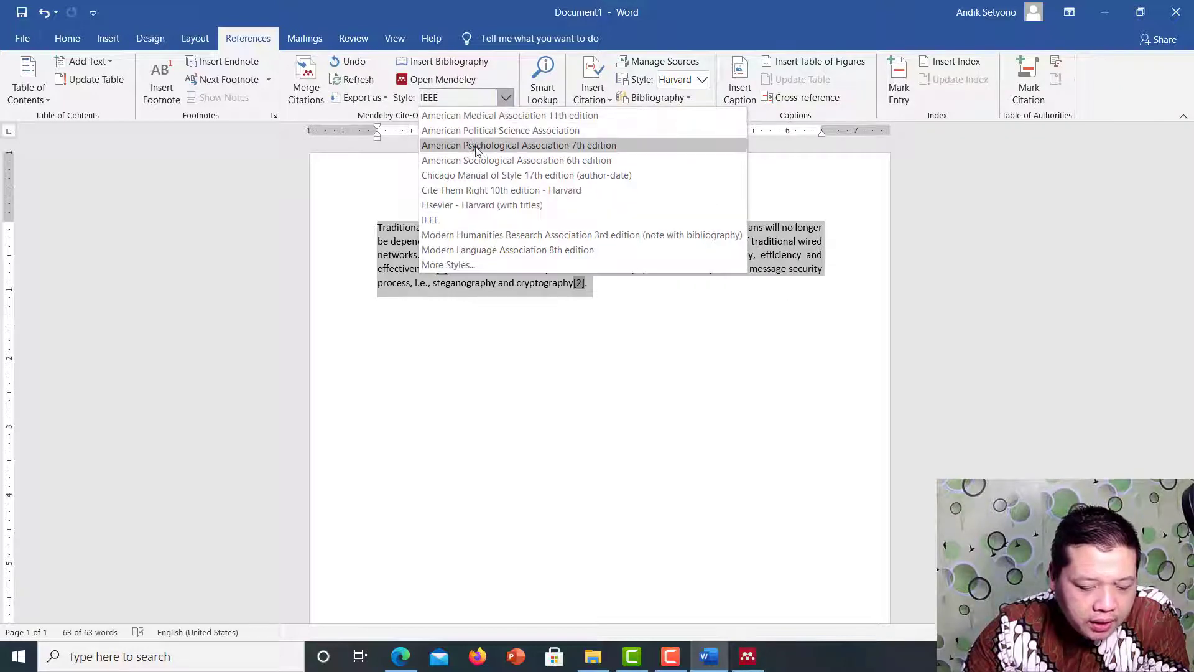
left_click(505, 147)
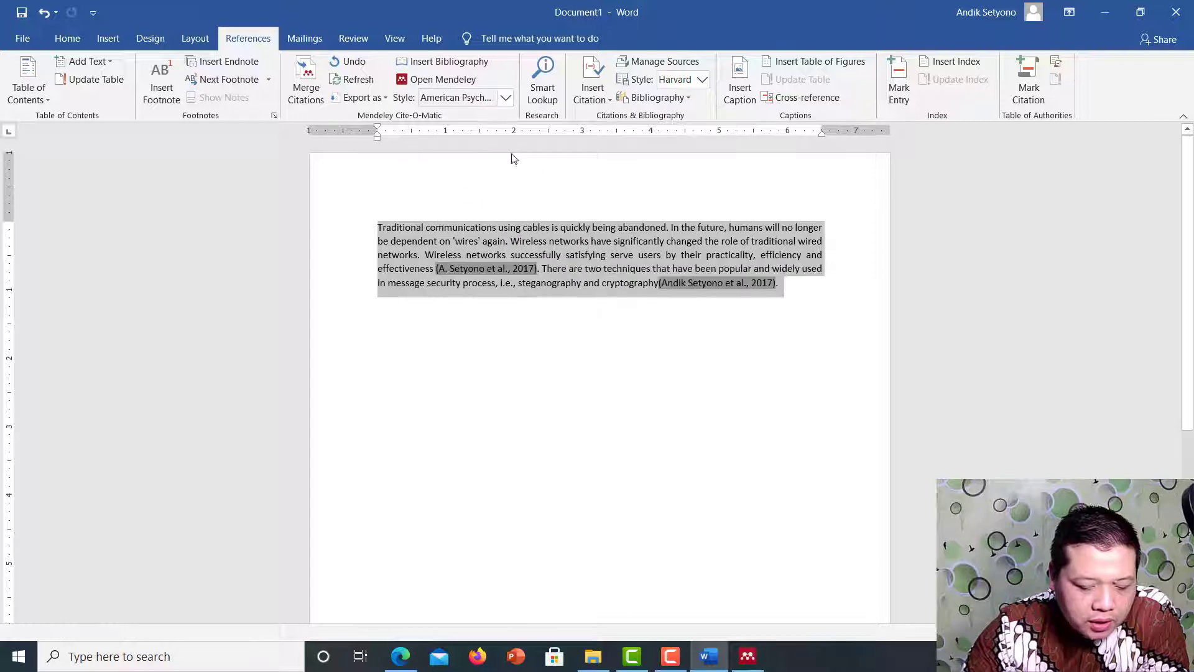
Switch the Mendeley citation style to Elsevier - Harvard (with titles) and back to IEEE.
left_click(506, 99)
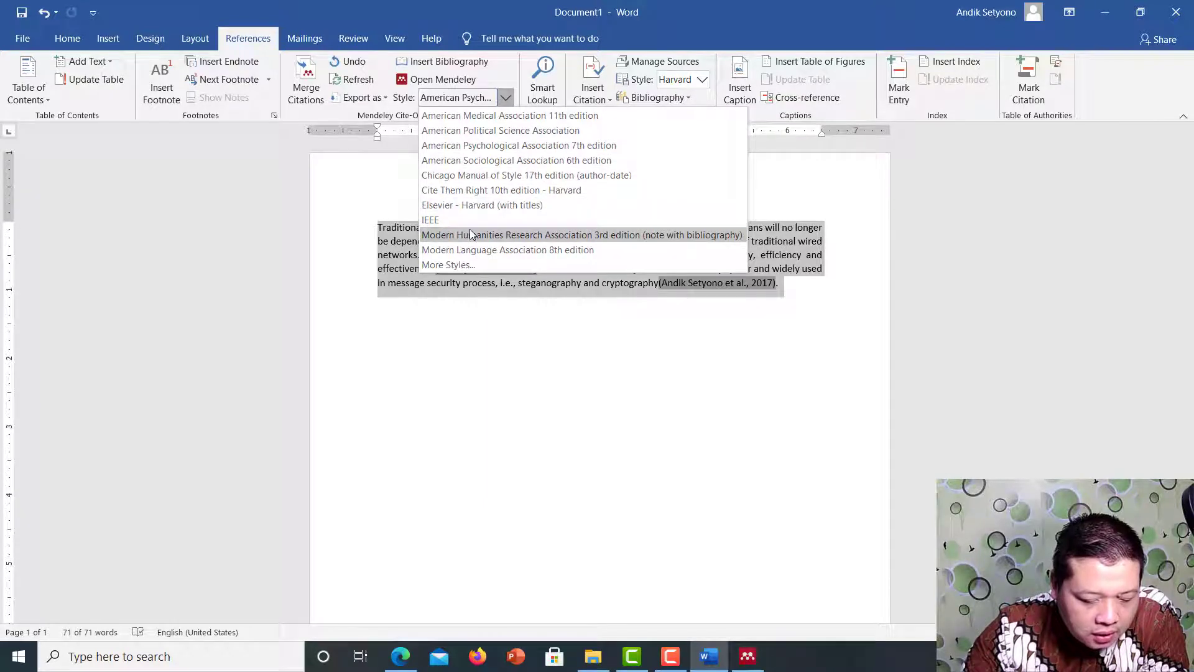
left_click(479, 206)
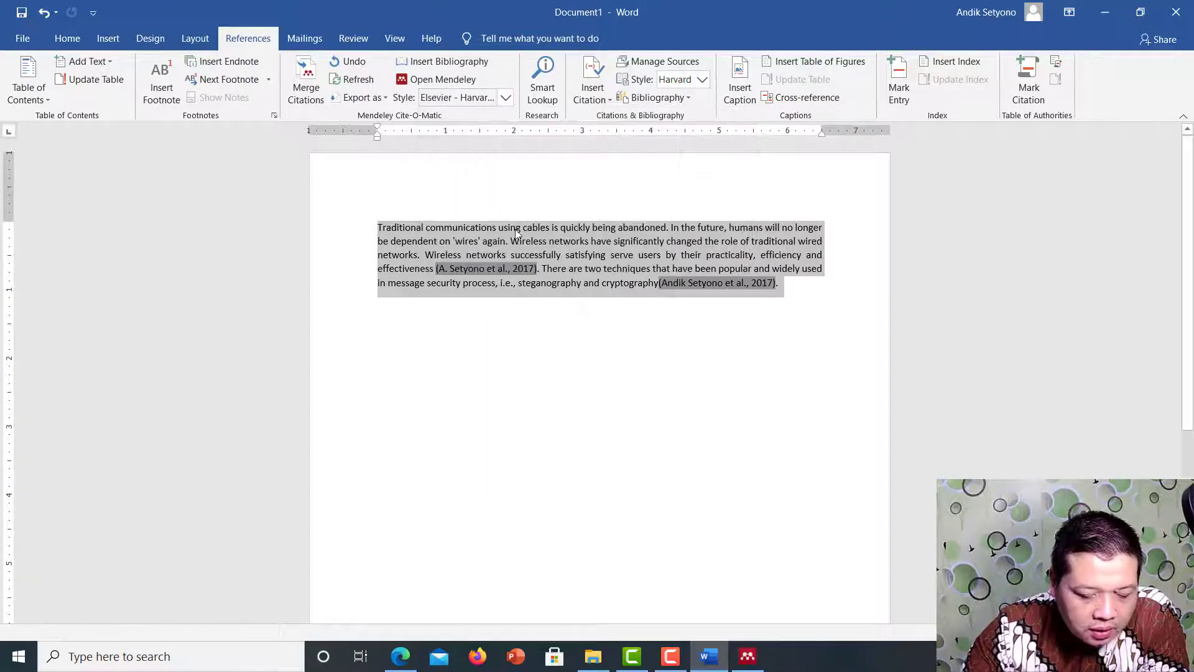
left_click(505, 98)
left_click(430, 219)
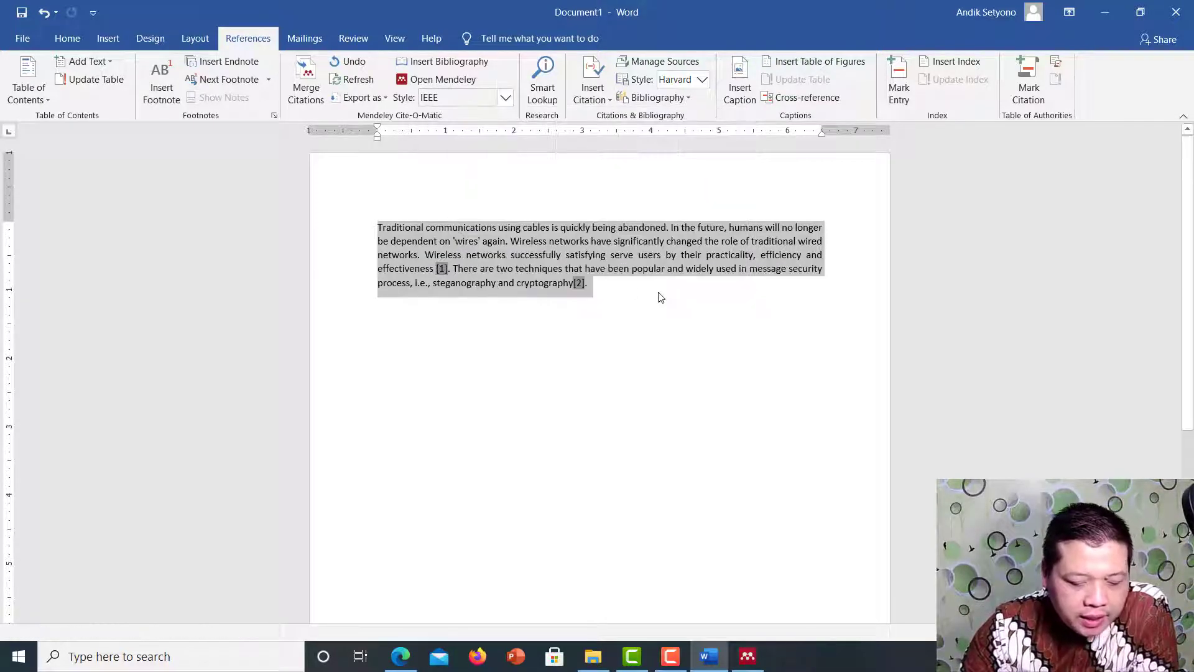
Add a space before the second citation and insert the Mendeley bibliography below the paragraph.
left_click(660, 329)
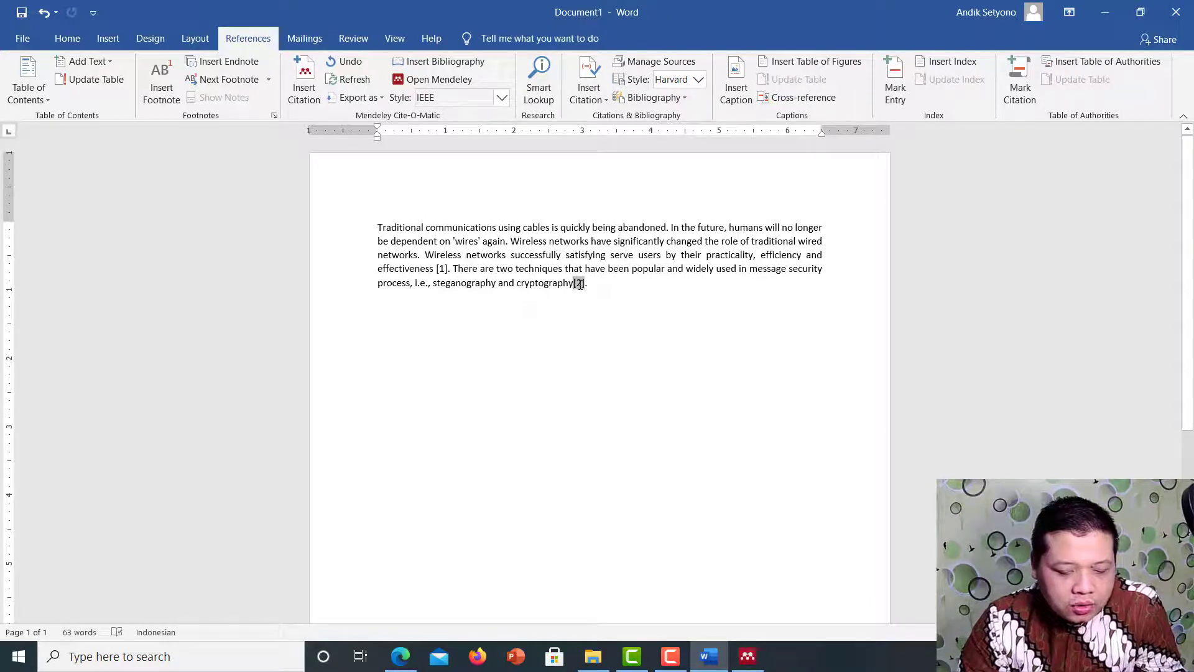
left_click(573, 284)
left_click(615, 300)
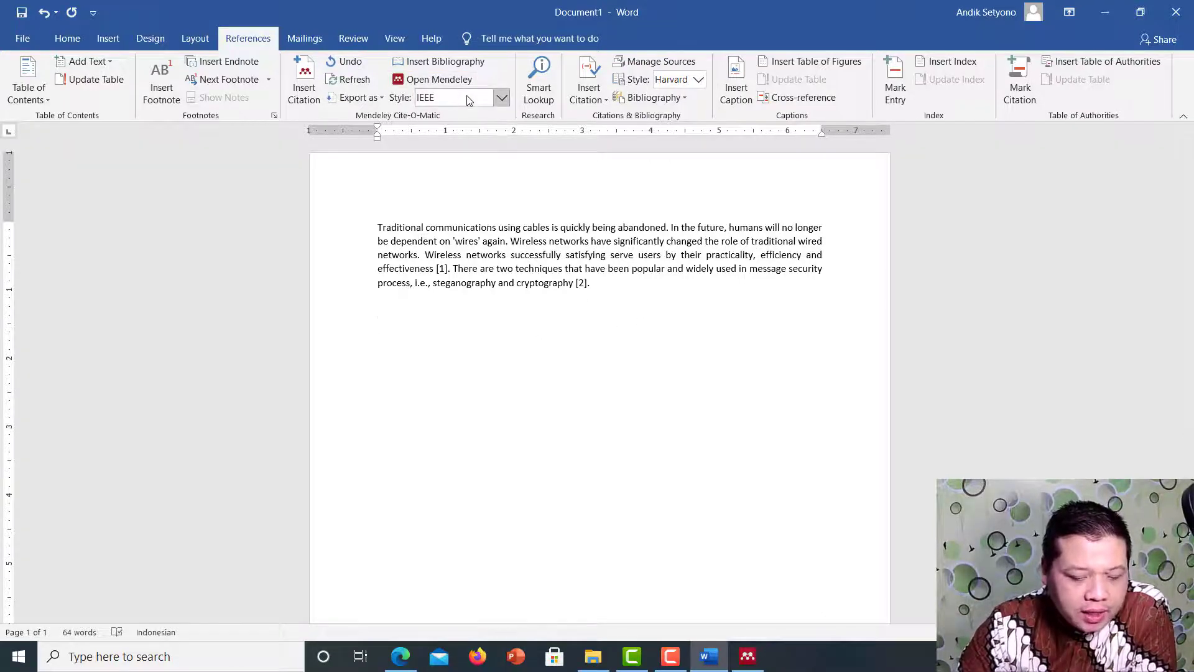
left_click(439, 67)
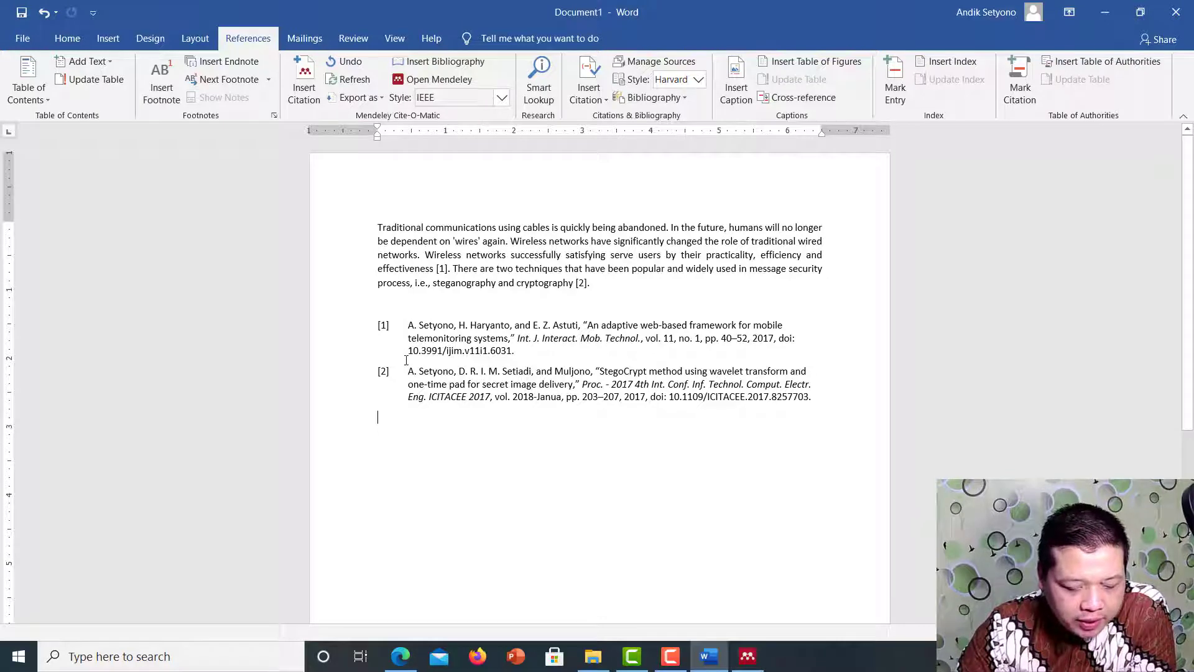
Switch the Mendeley citation style to Elsevier - Harvard (with titles) and on to American Sociological Association 6th edition.
left_click(501, 97)
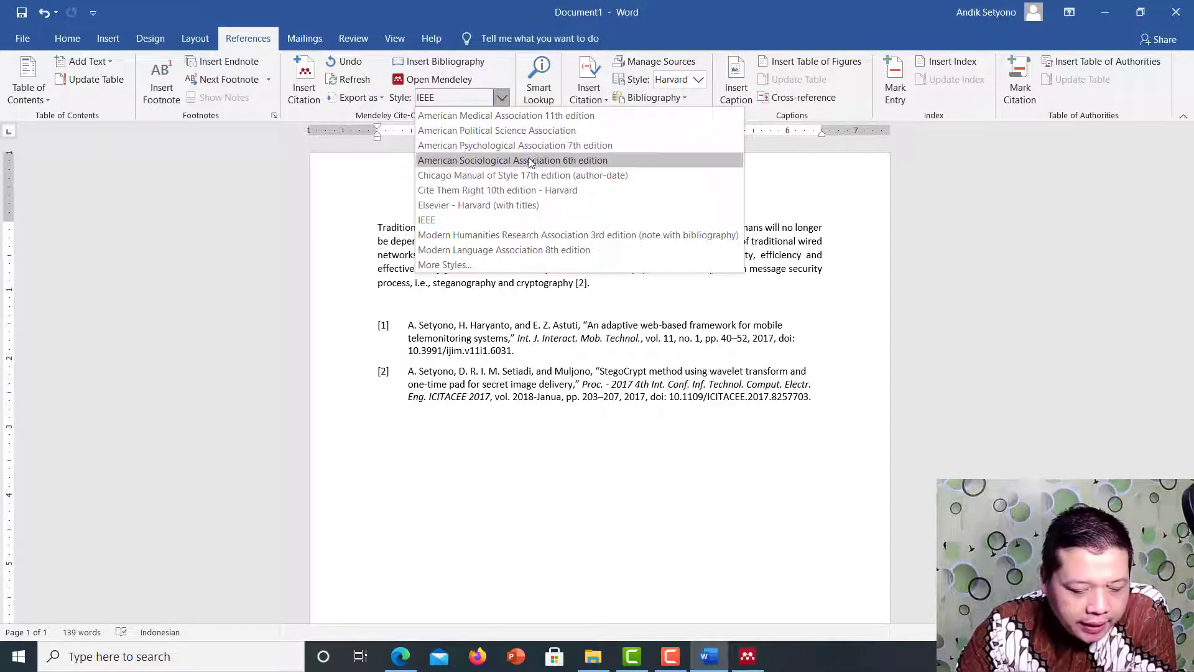
left_click(496, 206)
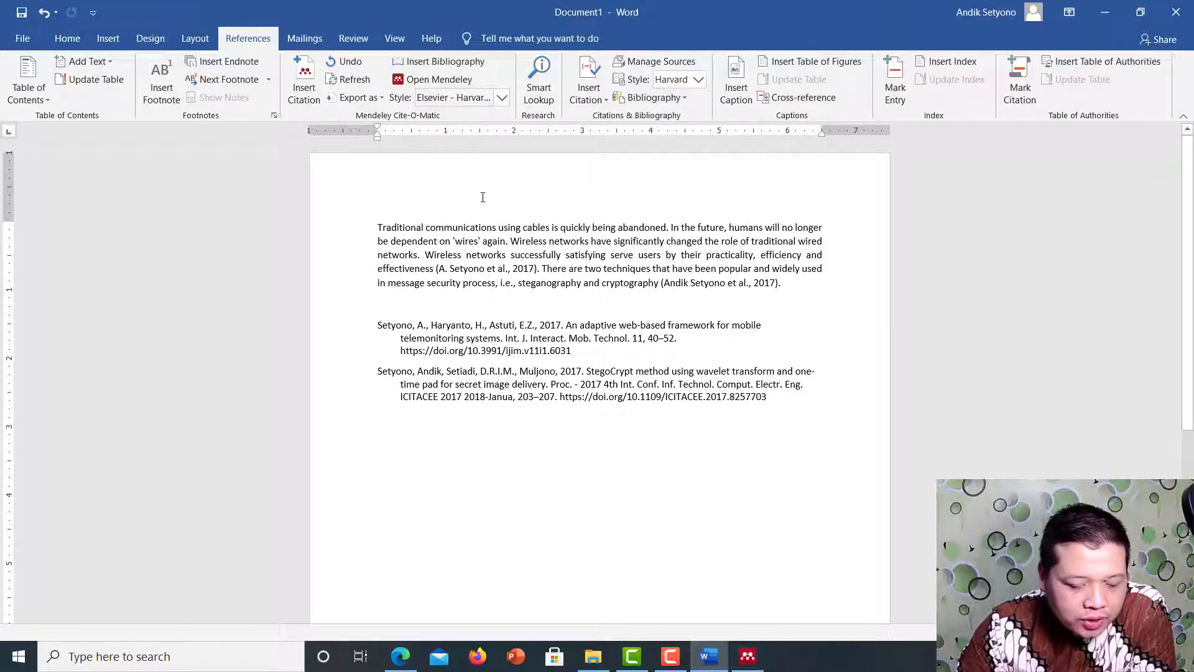
left_click(501, 97)
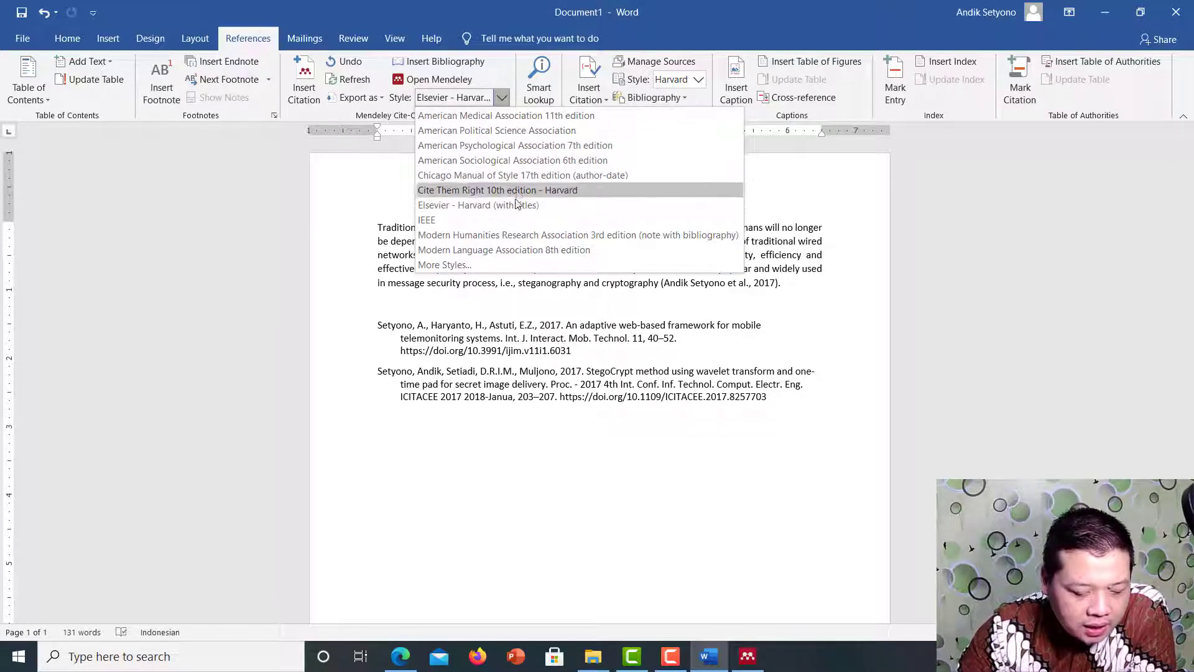
left_click(477, 161)
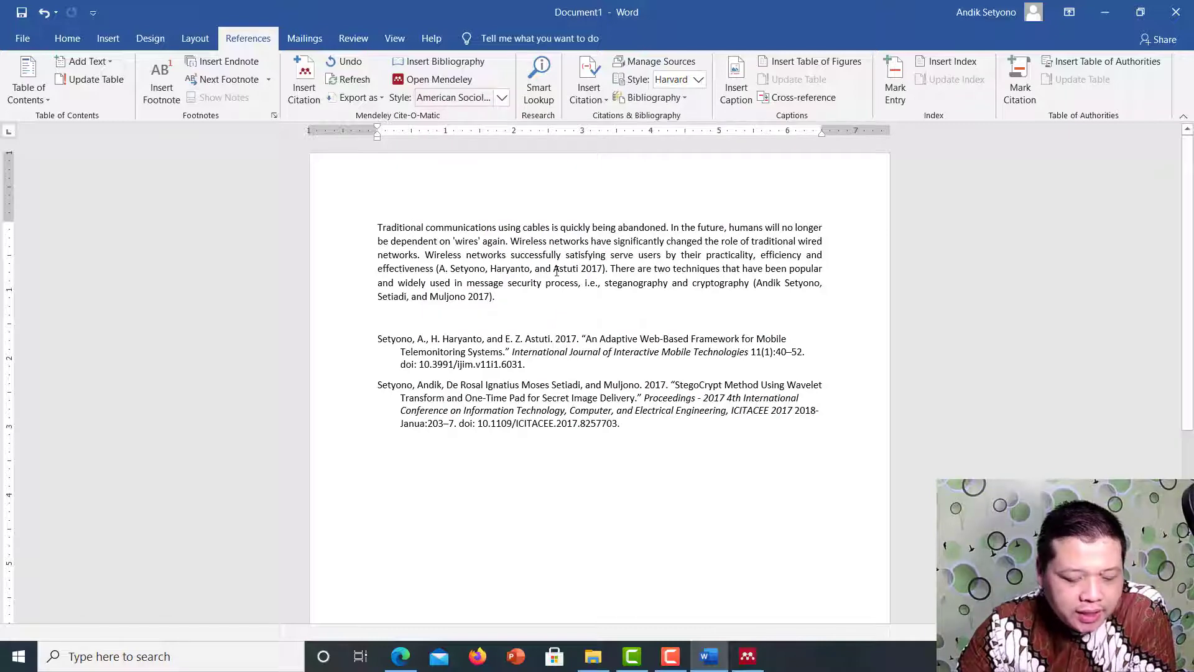
Switch the Mendeley citation style to American Medical Association 11th edition and back to IEEE.
left_click(500, 98)
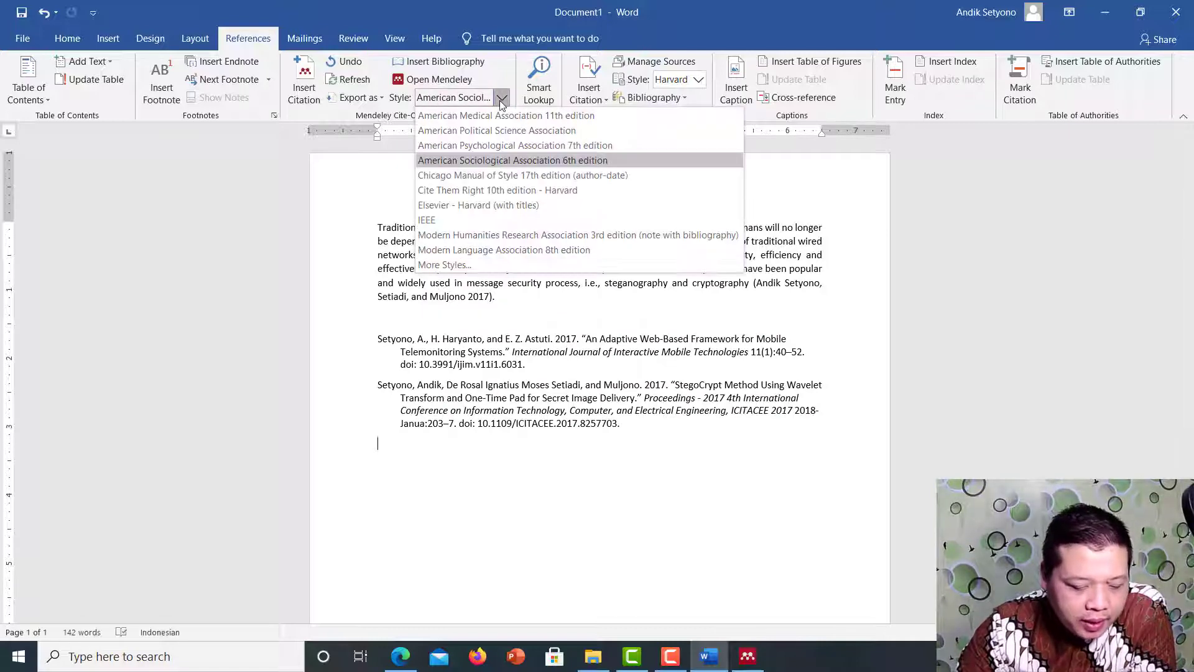
left_click(488, 117)
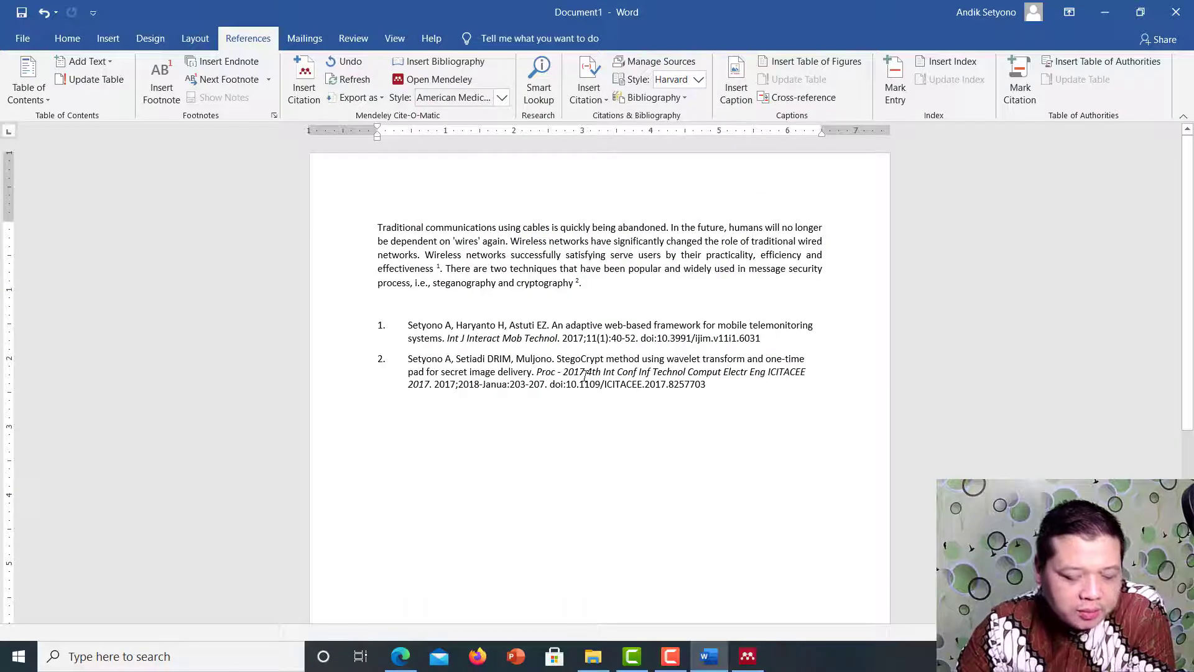
left_click(499, 98)
left_click(445, 219)
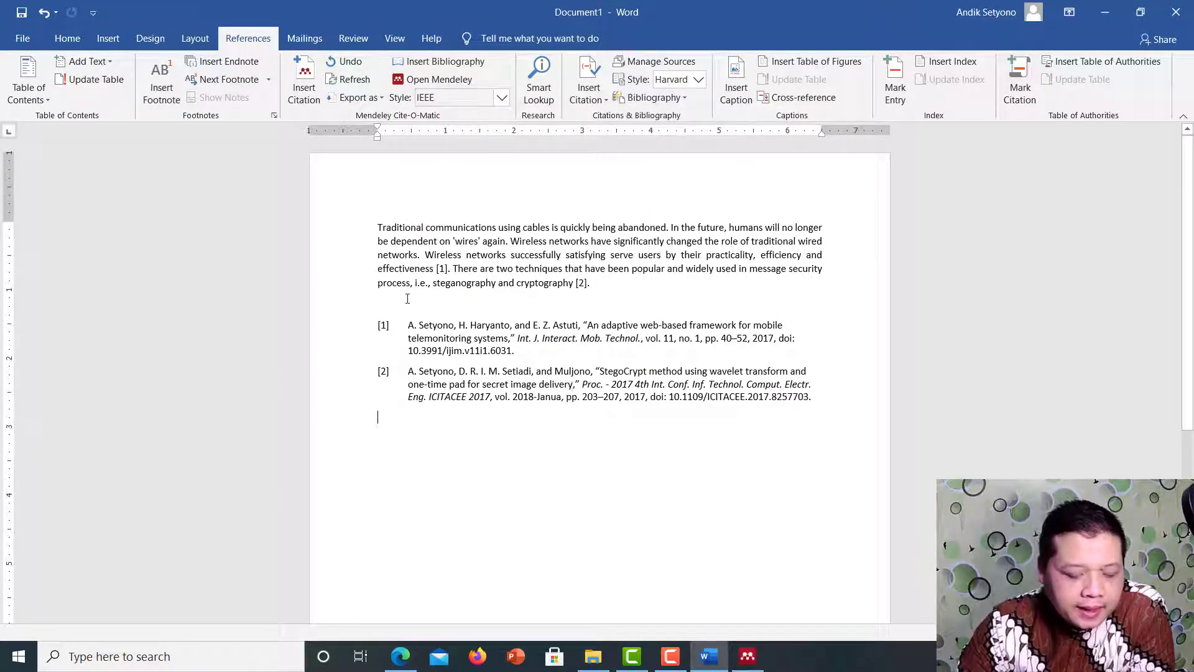
Format the whole document, including the bibliography, in Times New Roman at size 12.
left_click(411, 323)
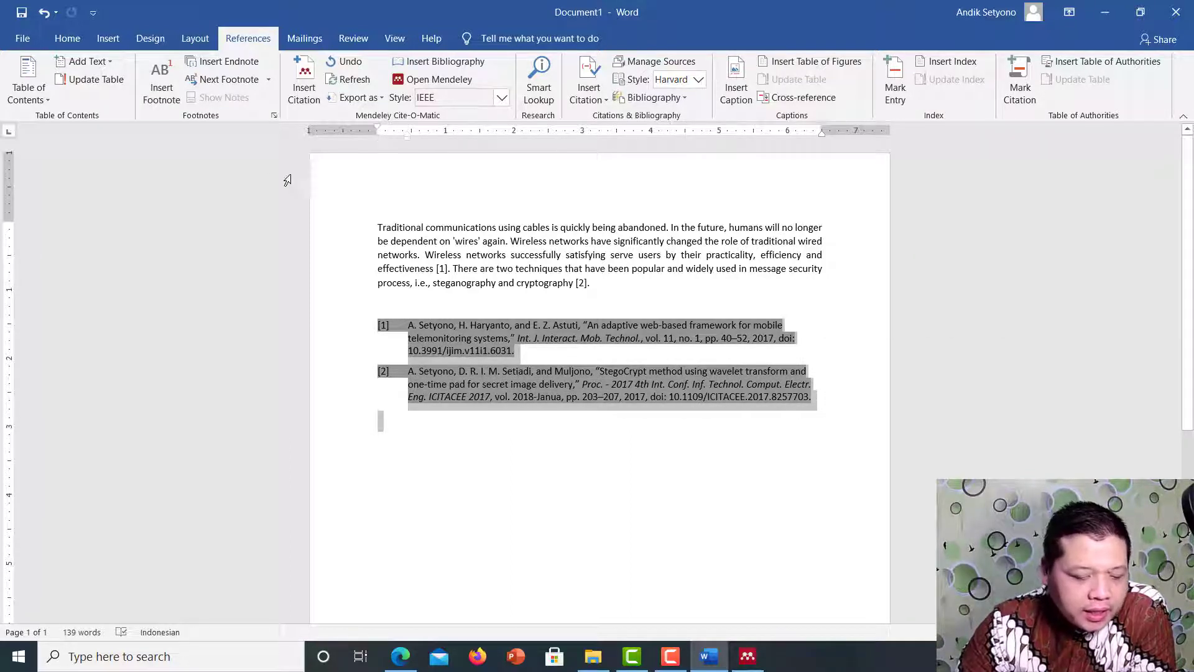
left_click(470, 300)
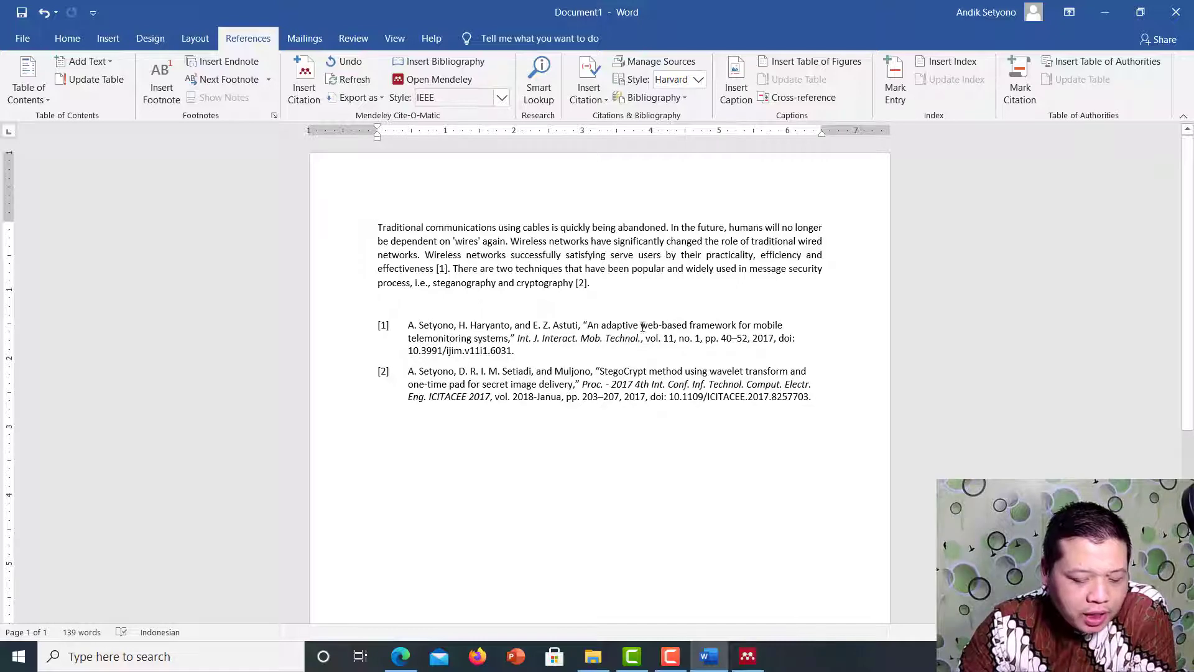
key("ctrl+a")
left_click(70, 38)
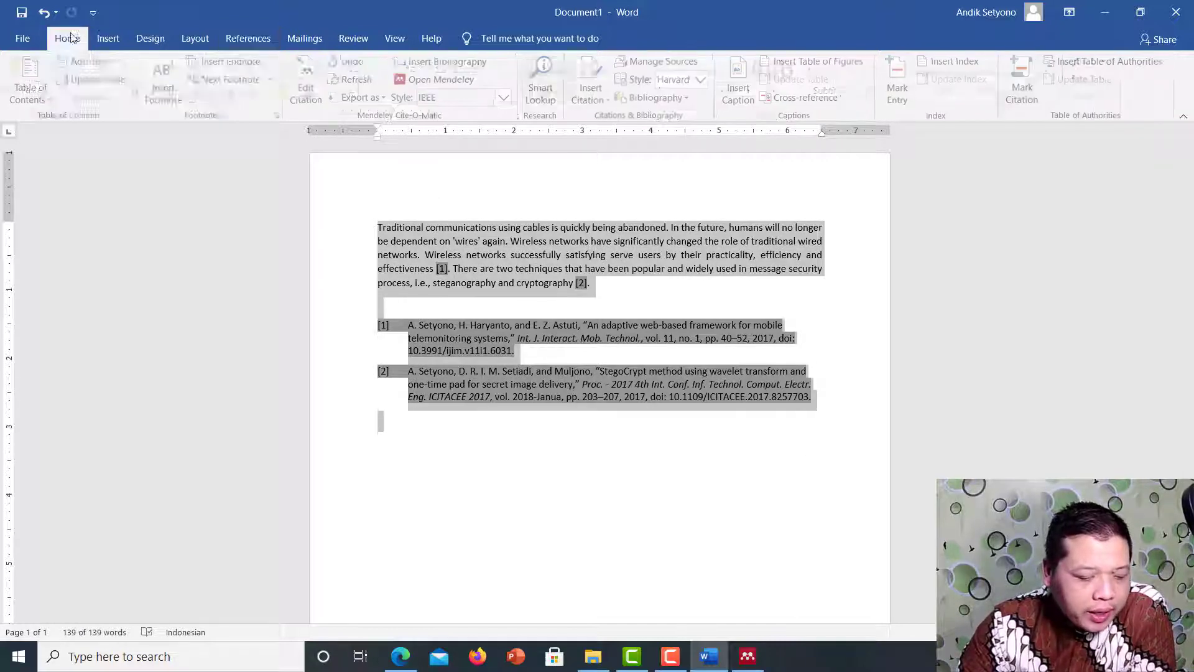
left_click(197, 67)
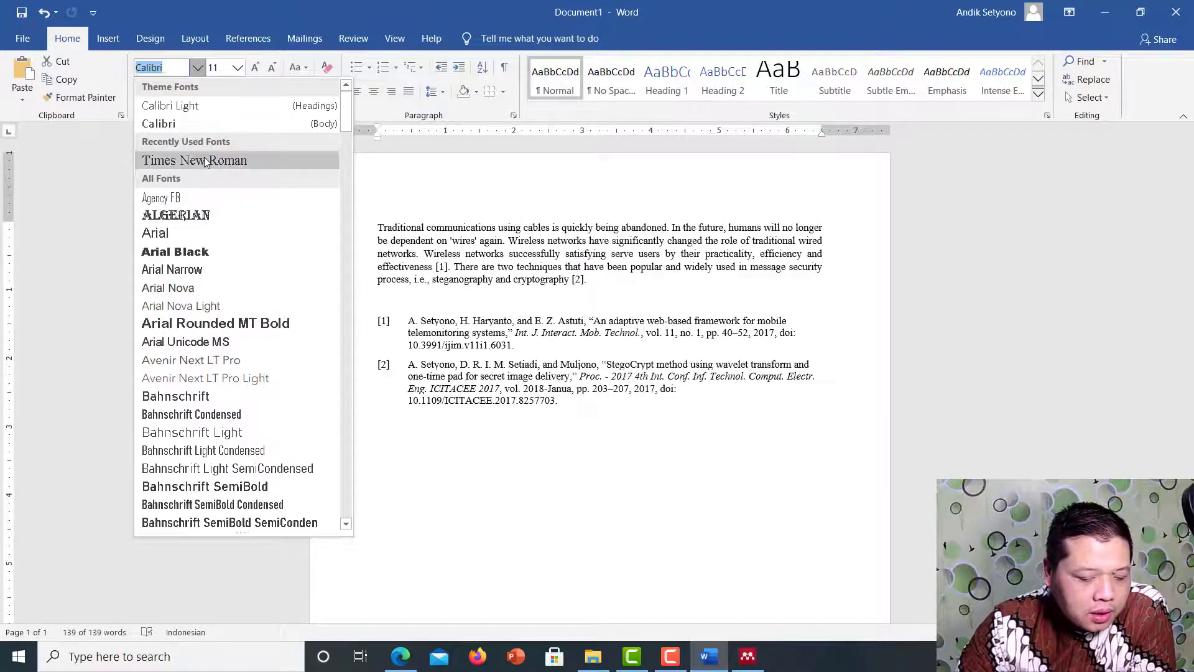
left_click(204, 160)
left_click(255, 66)
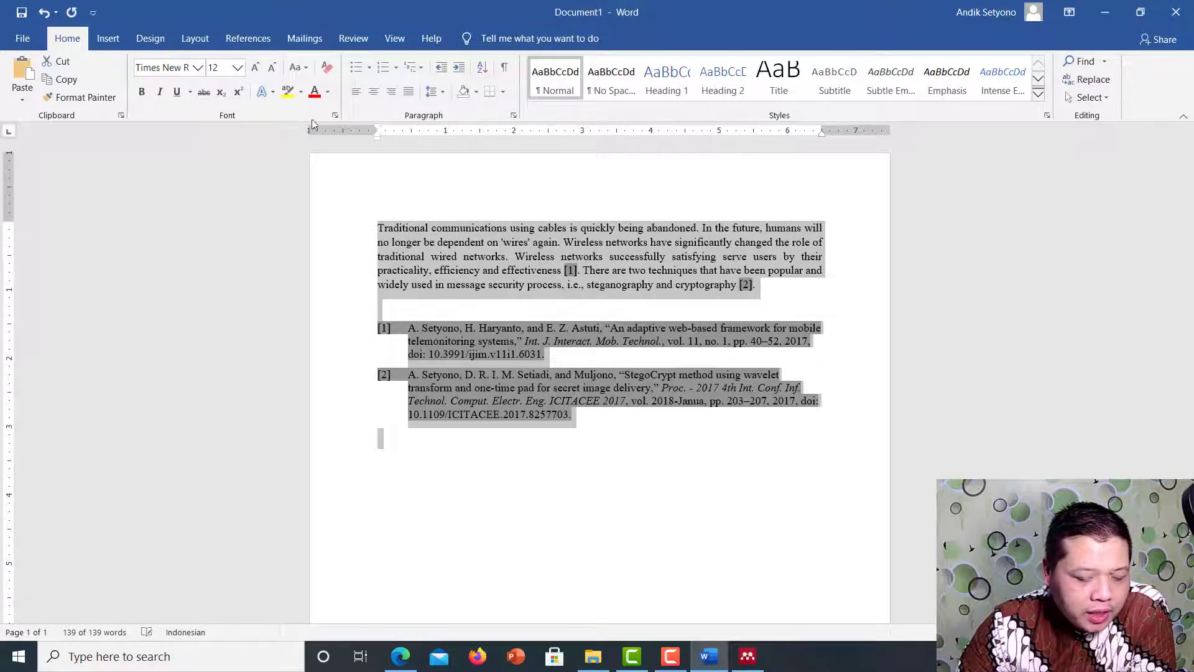
Add blank lines below the paragraph and enter the heading "References" directly above the bibliography.
left_click(614, 311)
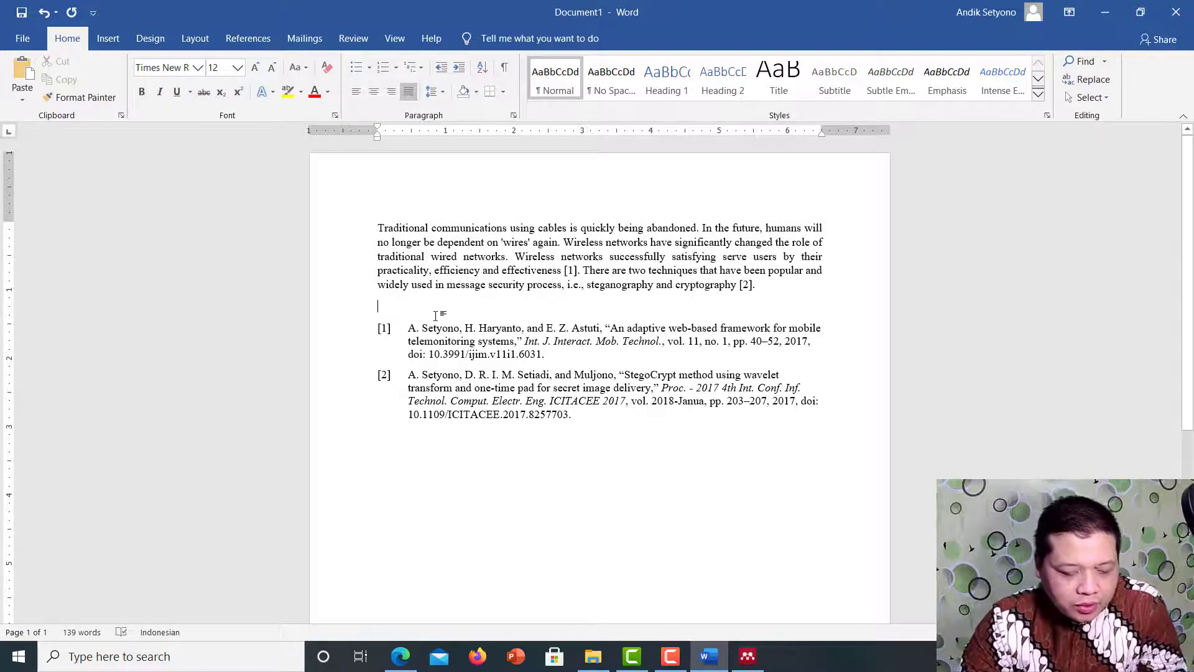
key("Return")
key("Return")
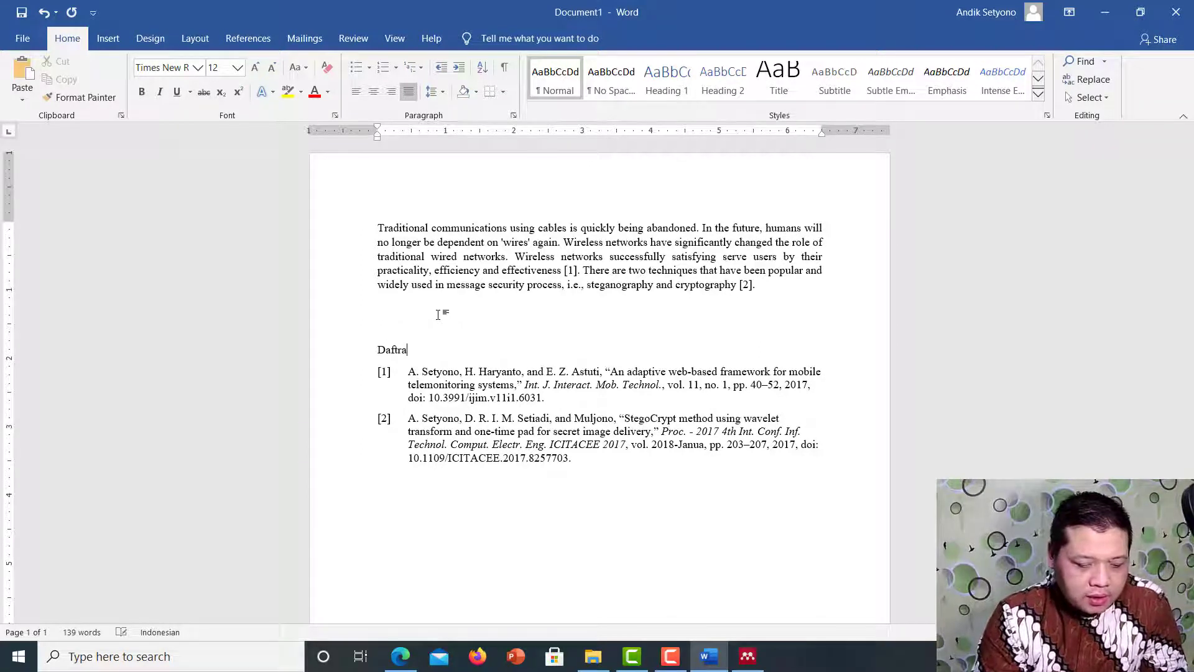
type("Refpa")
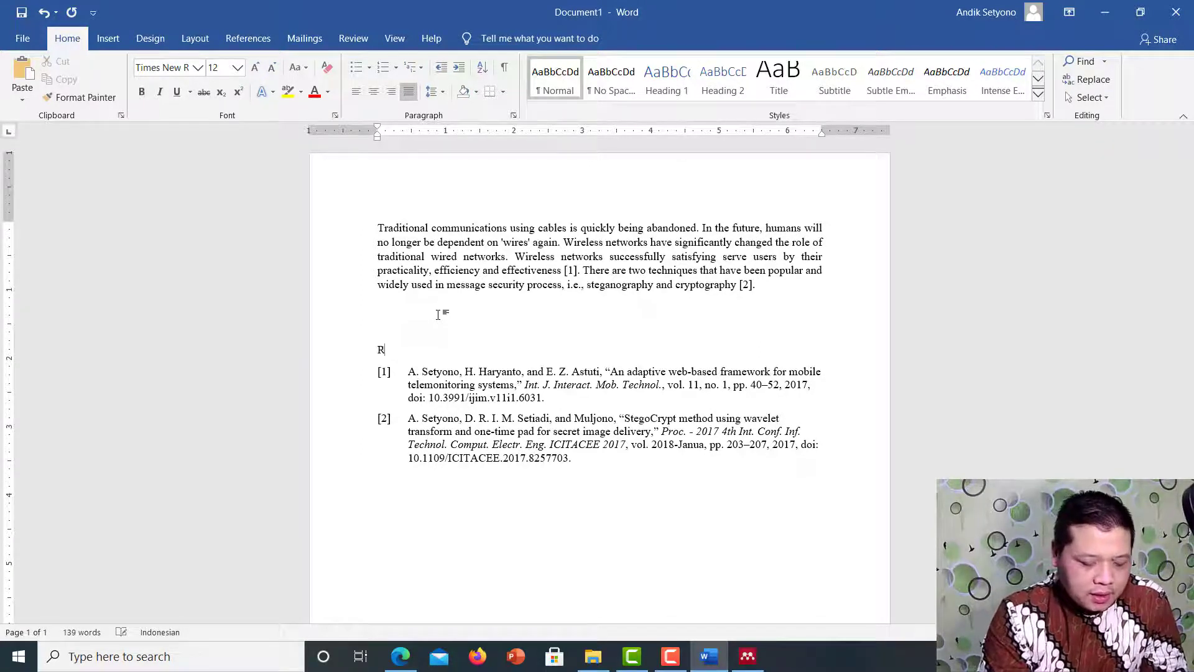
key("BackSpace")
key("BackSpace")
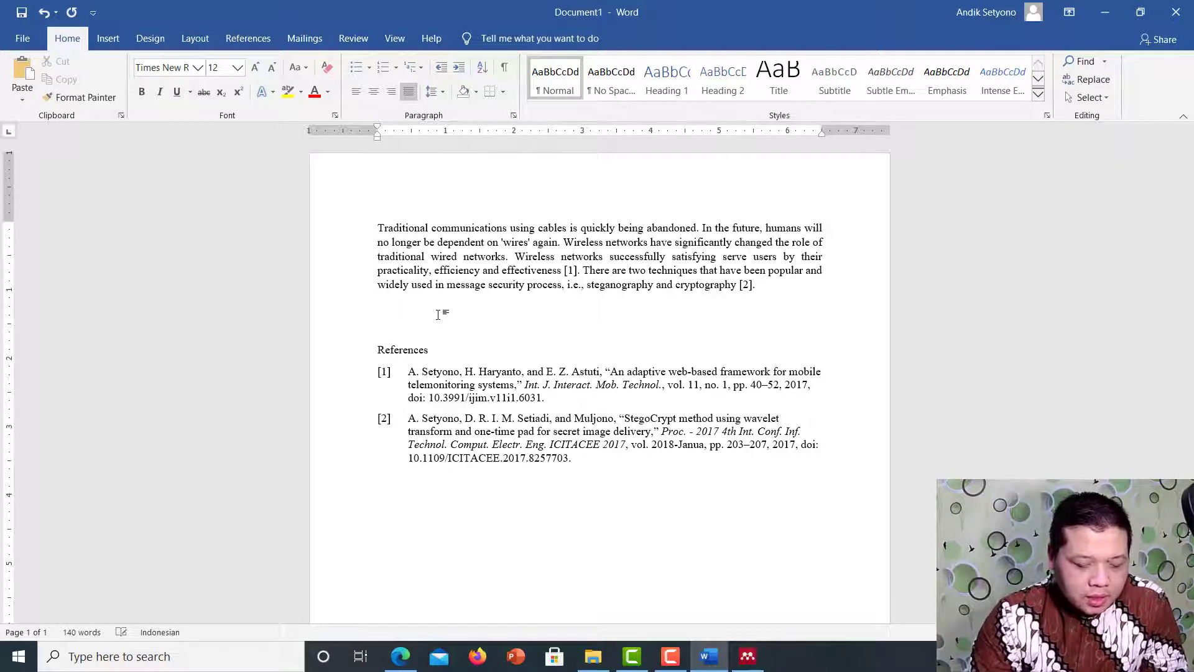
Make the References heading bold.
mouse_move(370, 349)
left_mouse_down()
mouse_move(370, 331)
mouse_move(442, 353)
mouse_move(375, 350)
left_mouse_up()
left_click(370, 331)
left_click(378, 349)
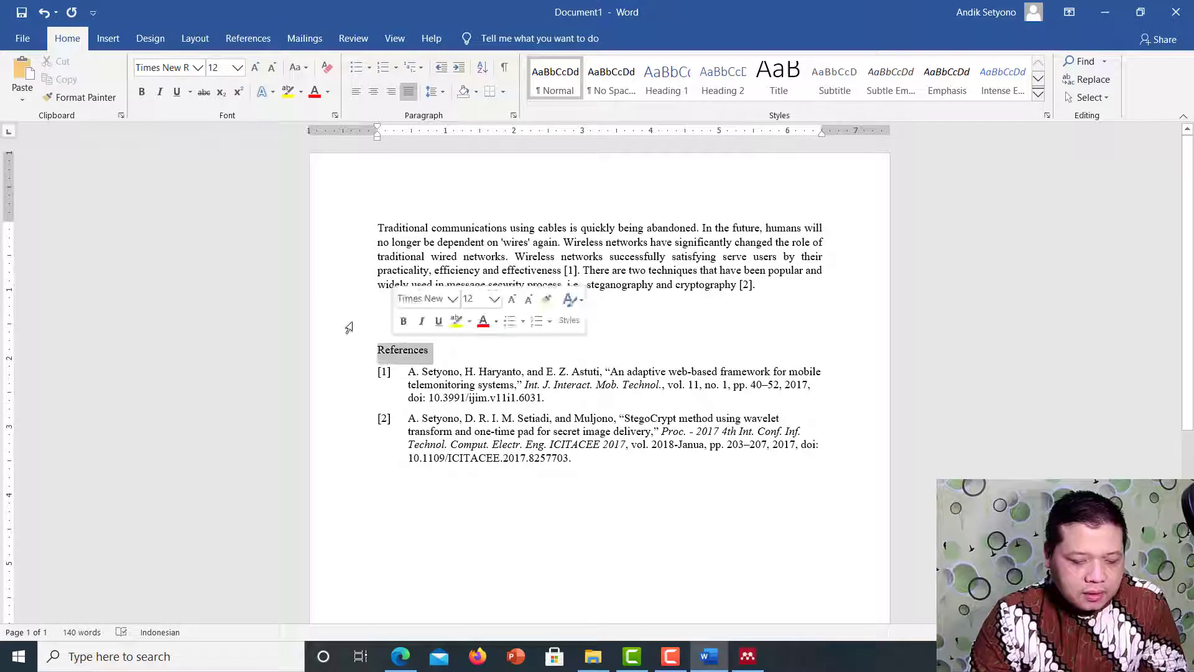
left_click(141, 92)
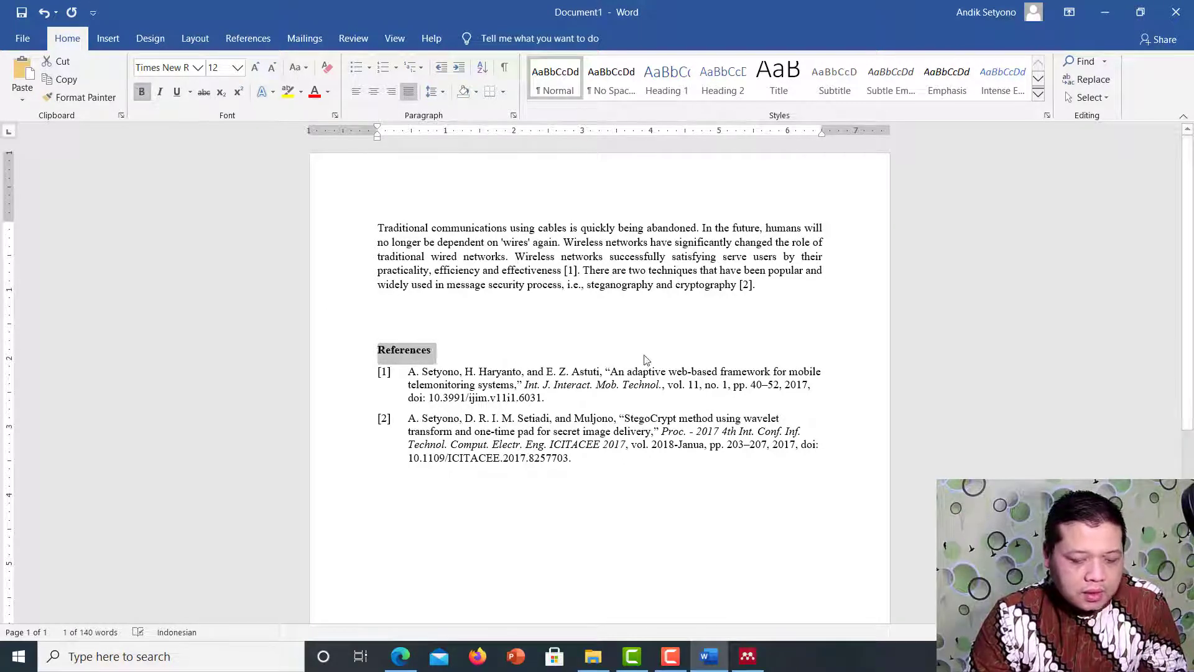
left_click(659, 490)
Justify the two bibliography entries under the References heading.
left_click_drag(406, 368, 597, 474)
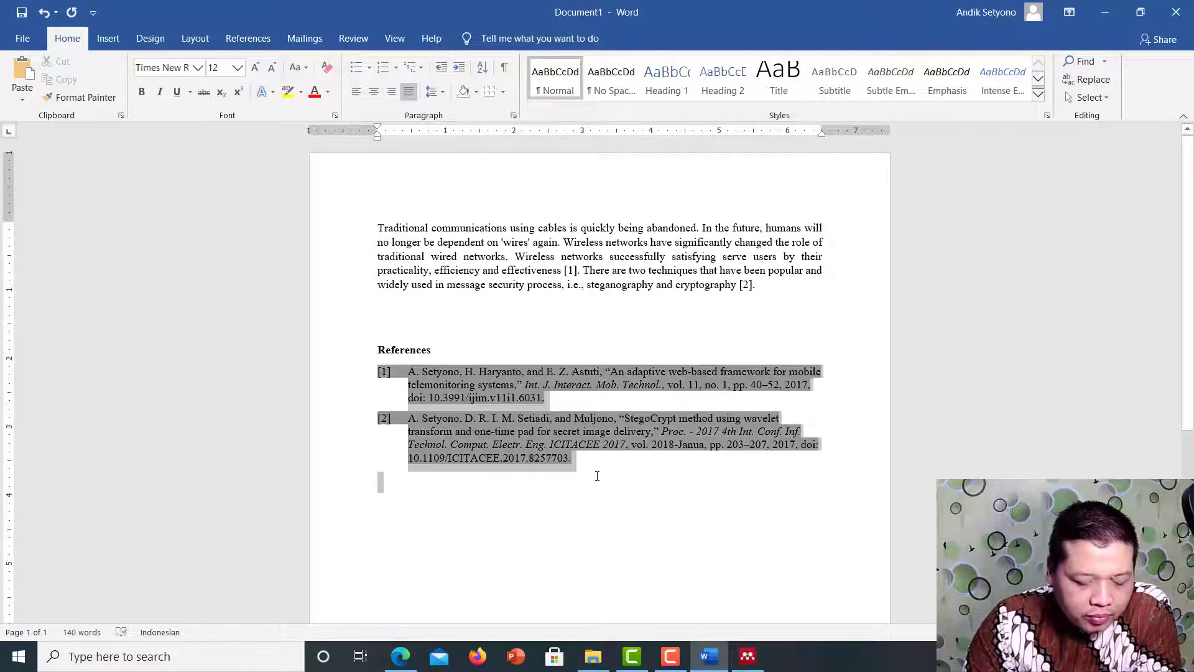
left_click(597, 476)
left_click_drag(378, 373, 398, 482)
left_click(409, 92)
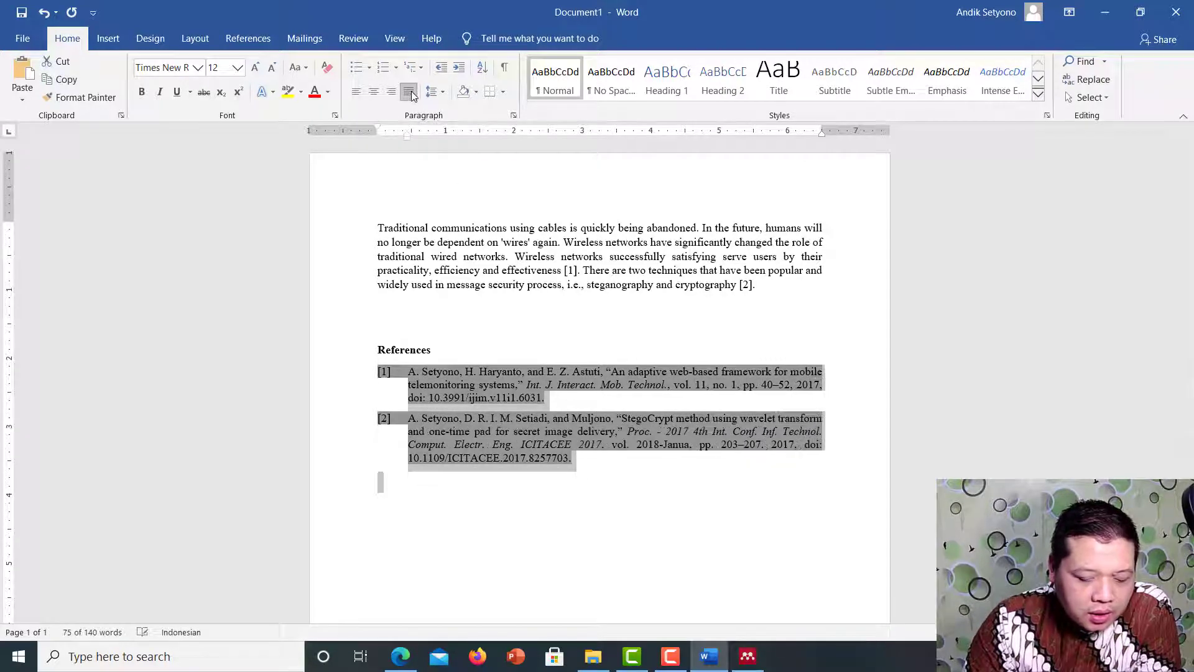
left_click(754, 487)
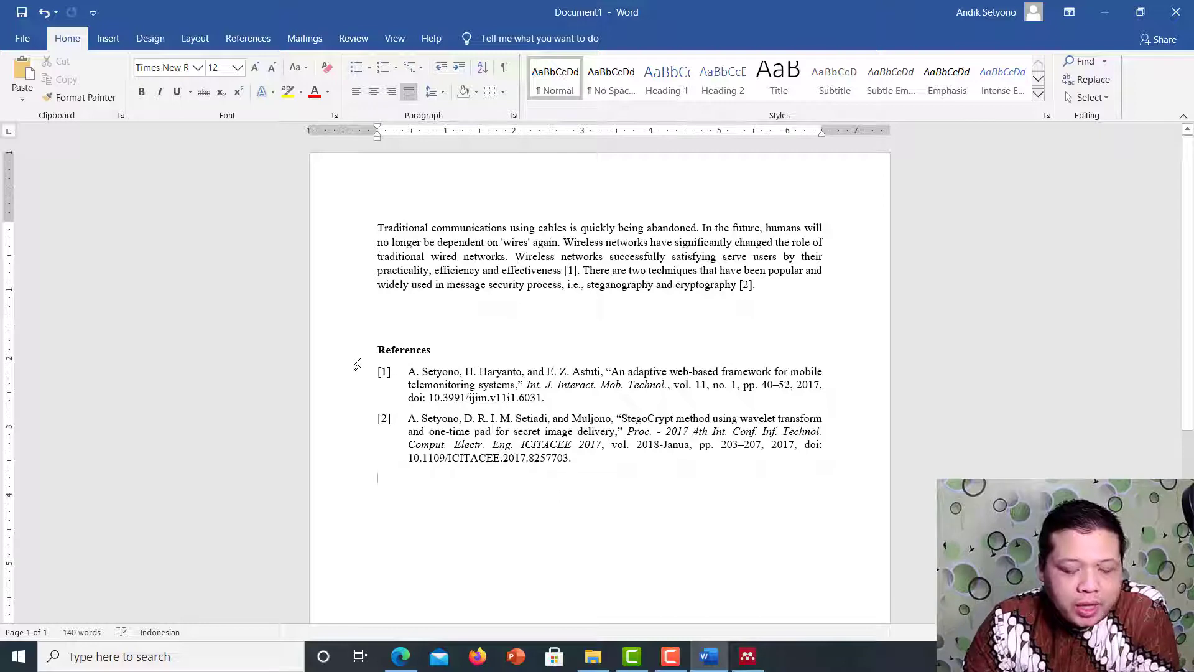
Switch to Mendeley Desktop and close the two opened papers so only the library remains.
left_click(748, 656)
left_click(345, 254)
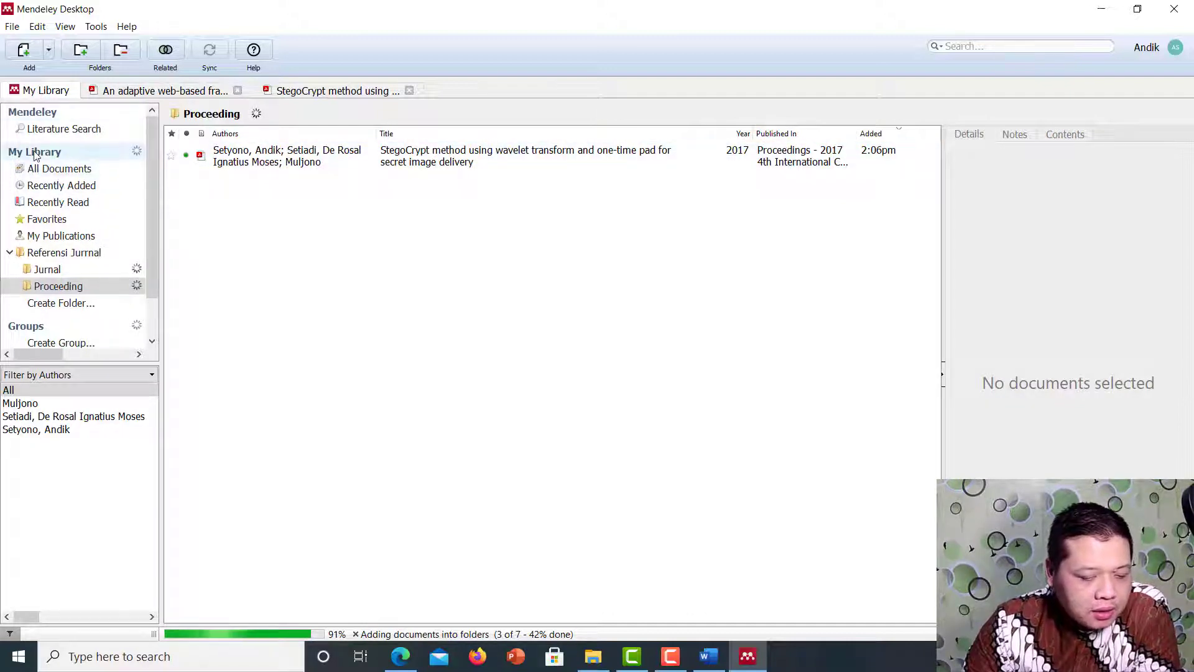
left_click(408, 91)
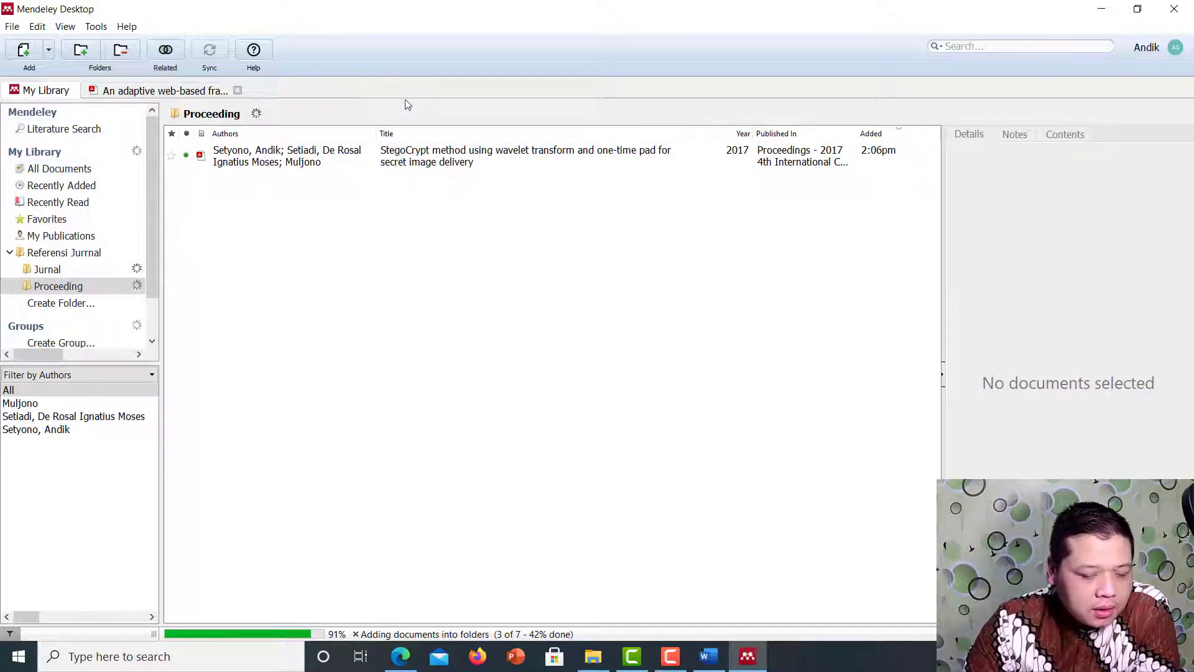
left_click(238, 91)
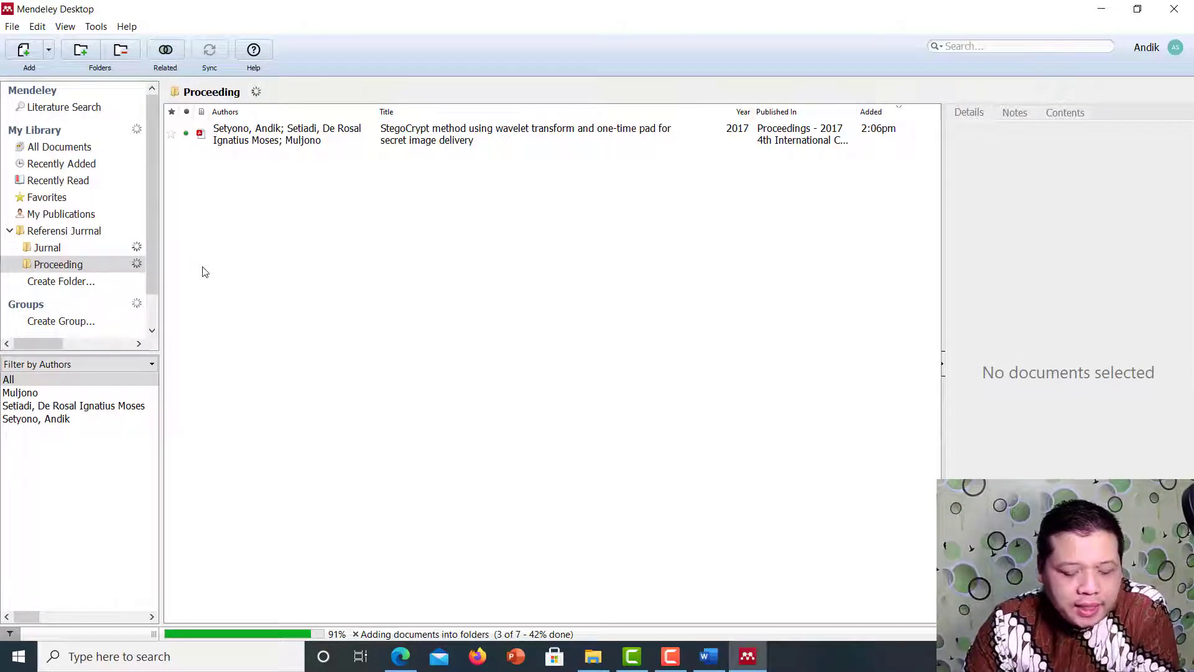
Review the finished Word document and the options for adding references in Mendeley Desktop.
left_click(713, 658)
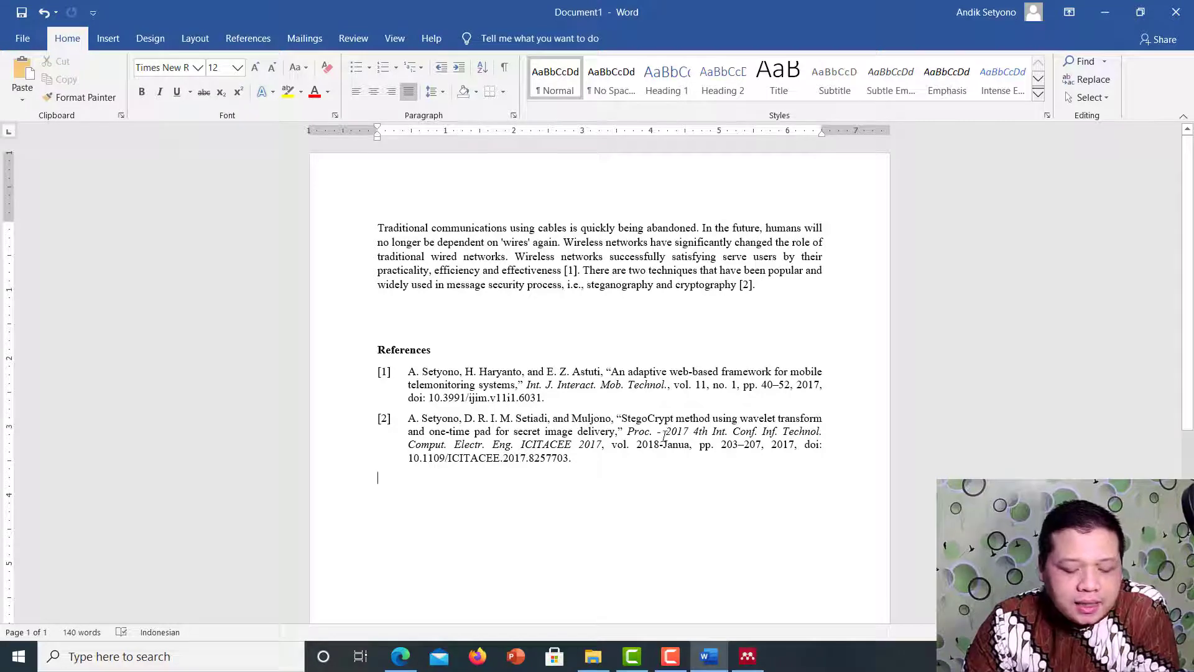
left_click(752, 663)
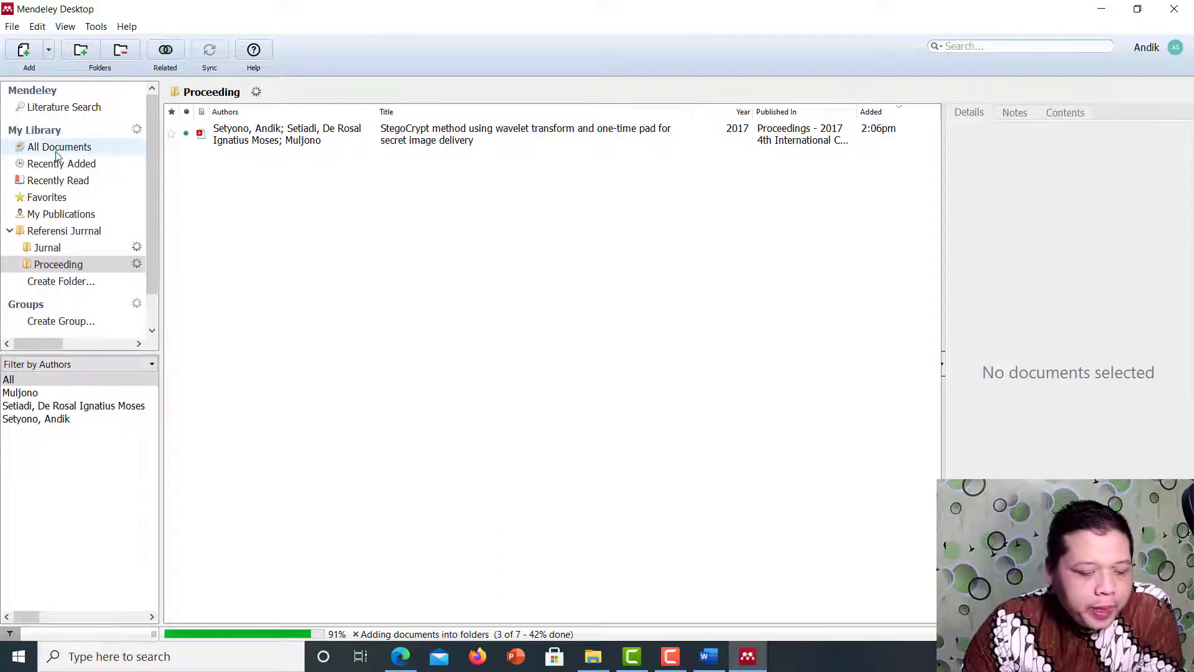
left_click(48, 49)
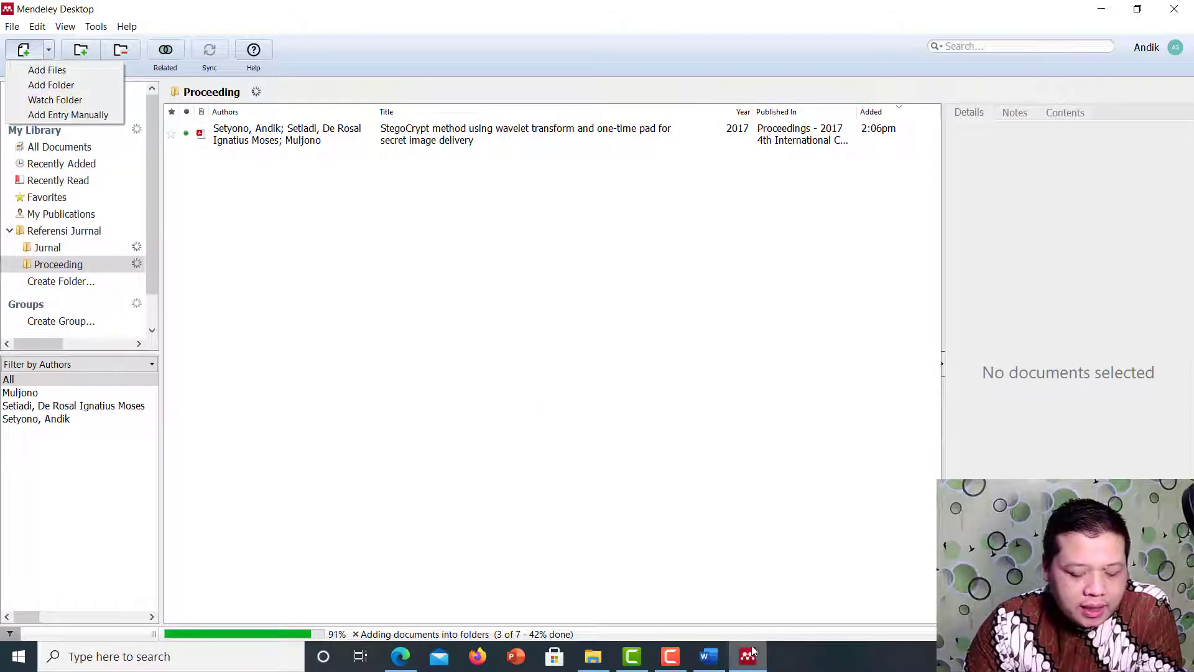
left_click(709, 656)
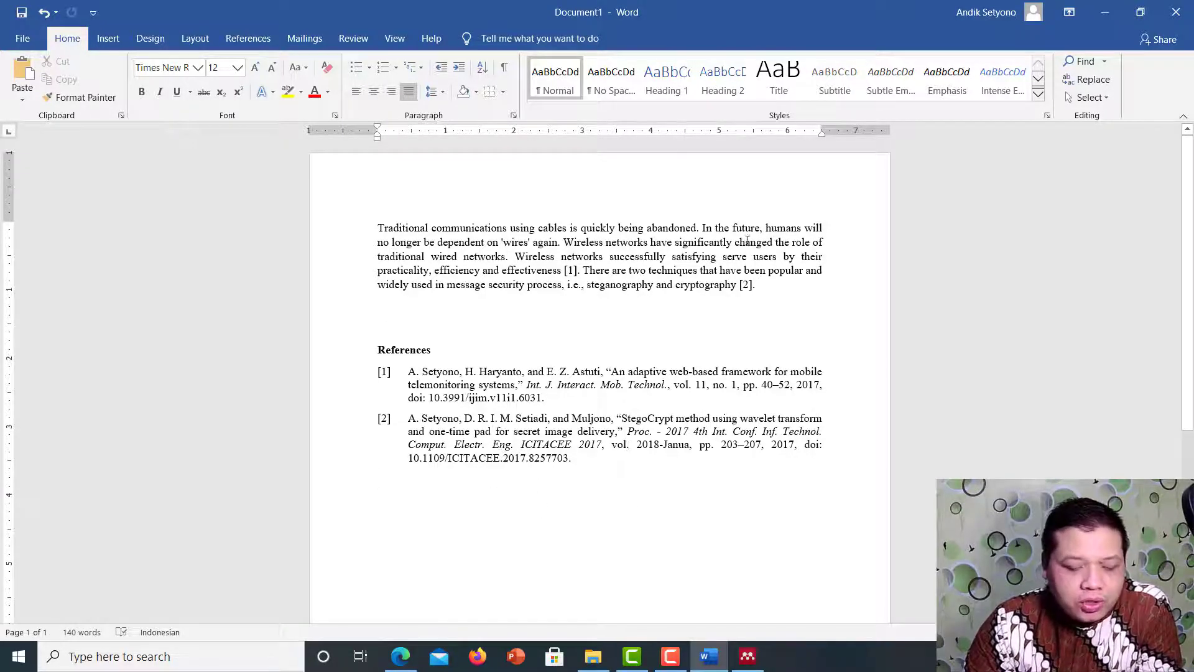
Minimize the Word and Mendeley Desktop windows.
left_click(1107, 12)
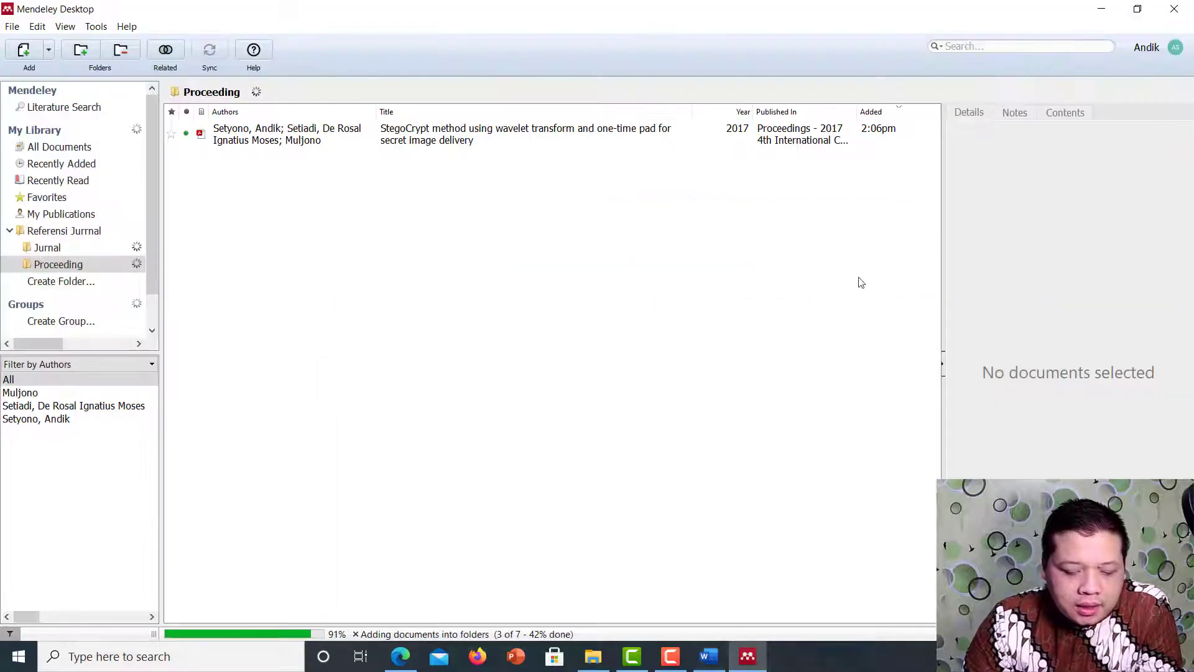
left_click(1108, 11)
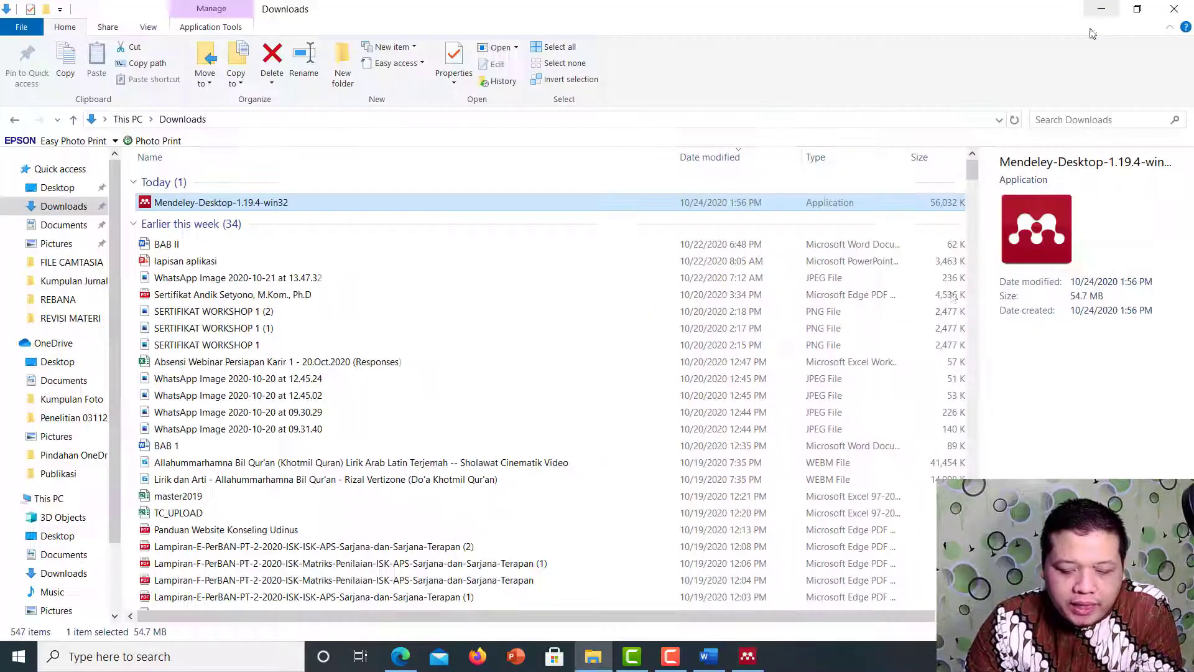
left_click(746, 657)
left_click(746, 656)
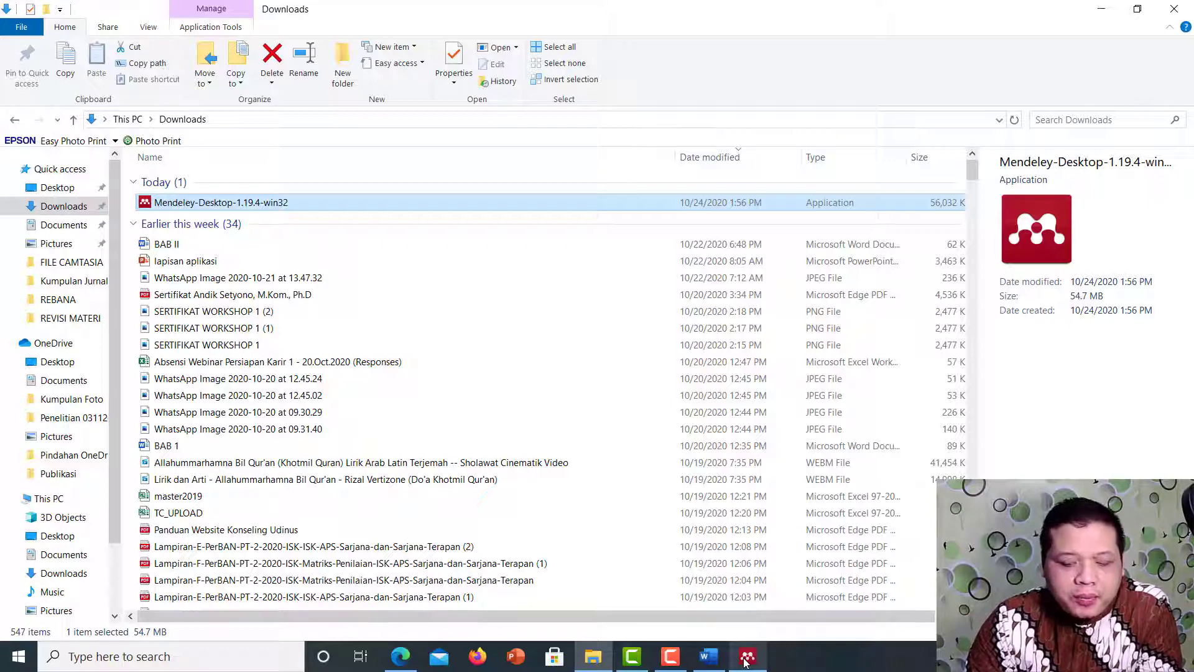
left_click(682, 655)
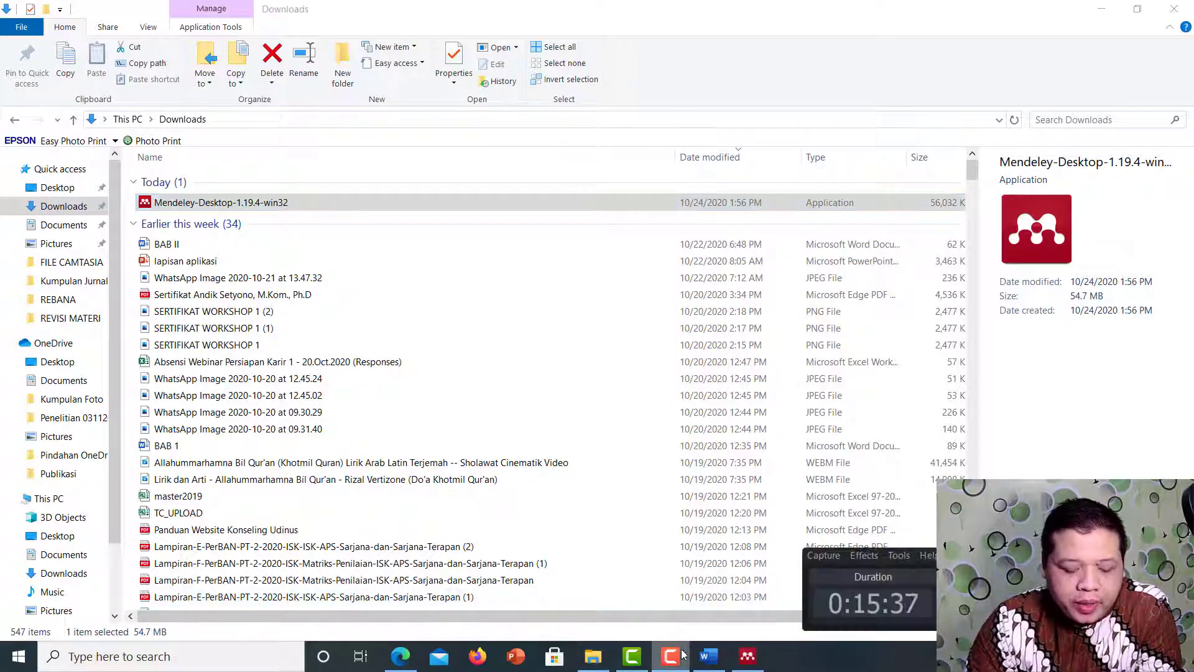